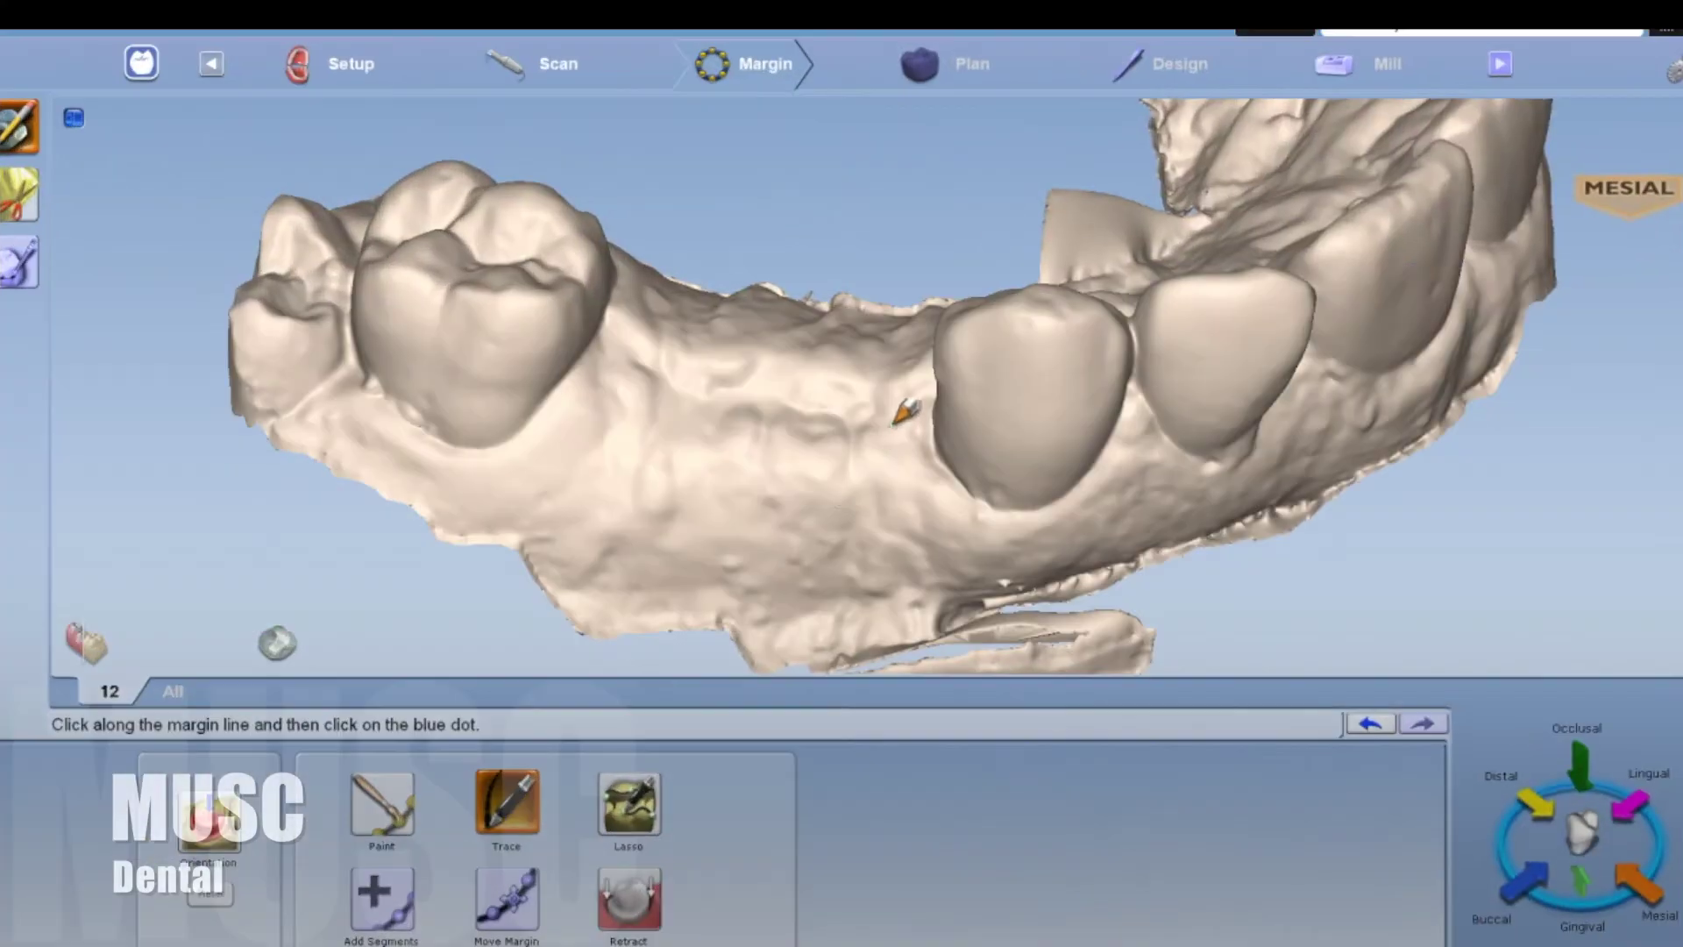
- Close the traced margin outline around the tooth 12 gap by clicking its starting dot
click(891, 419)
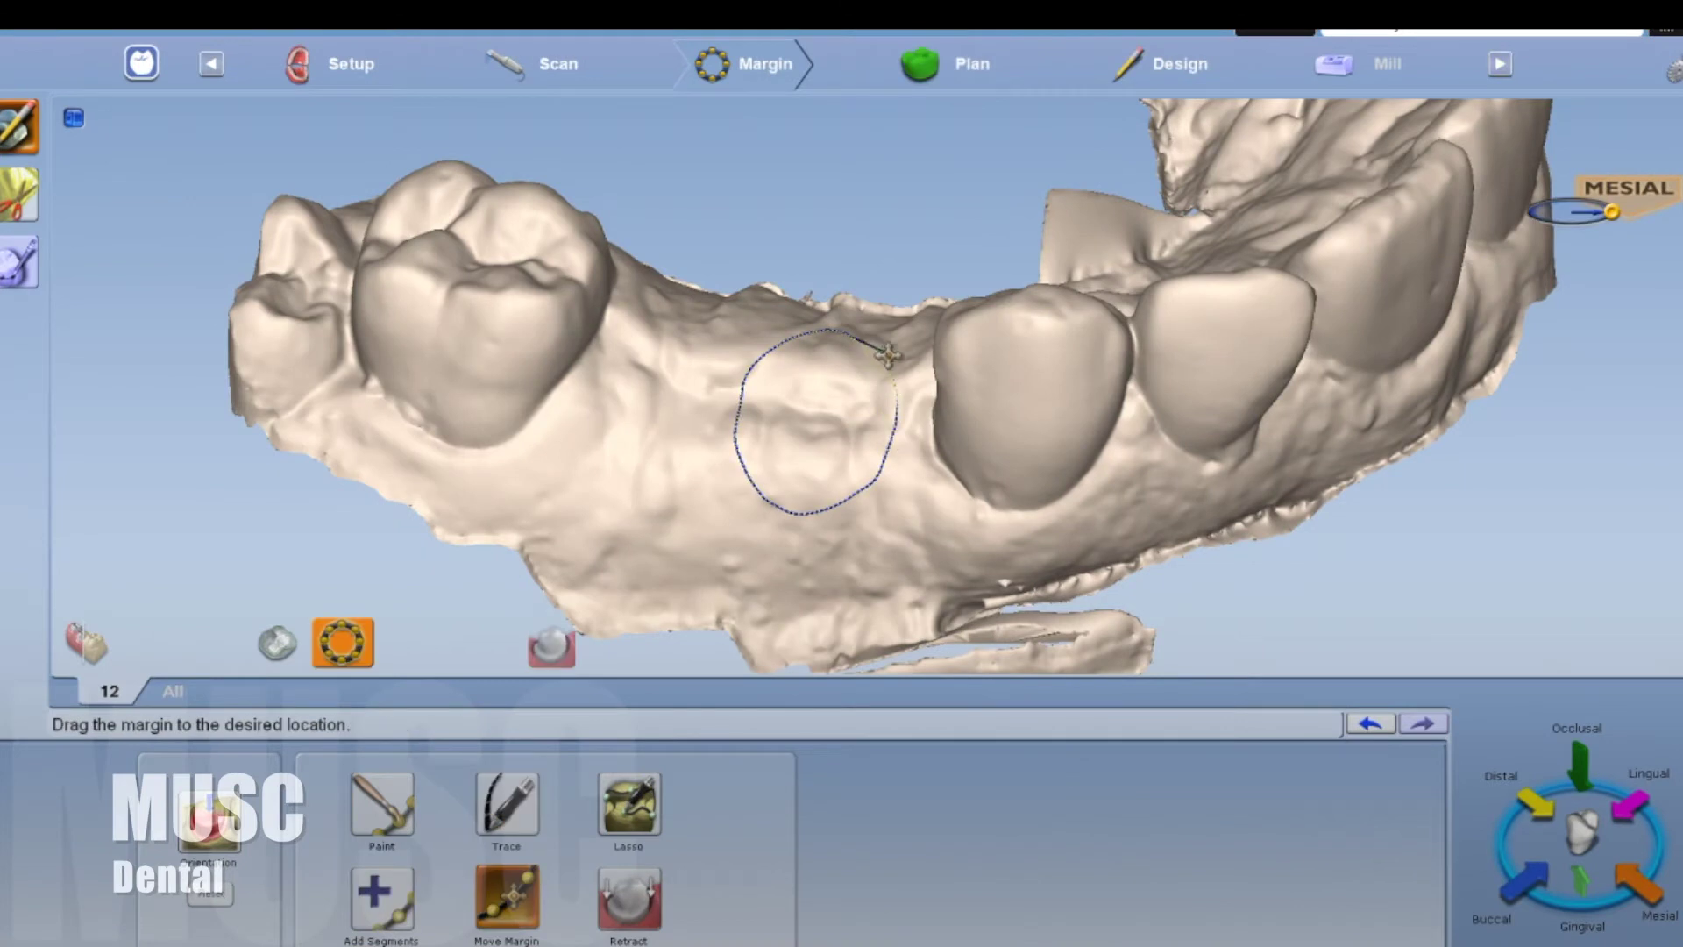
- Inspect the tooth 12 margin from occlusal and side angles, then generate the crown proposal
middle_drag(887, 353, 870, 409)
middle_drag(776, 305, 936, 390)
middle_drag(991, 296, 676, 338)
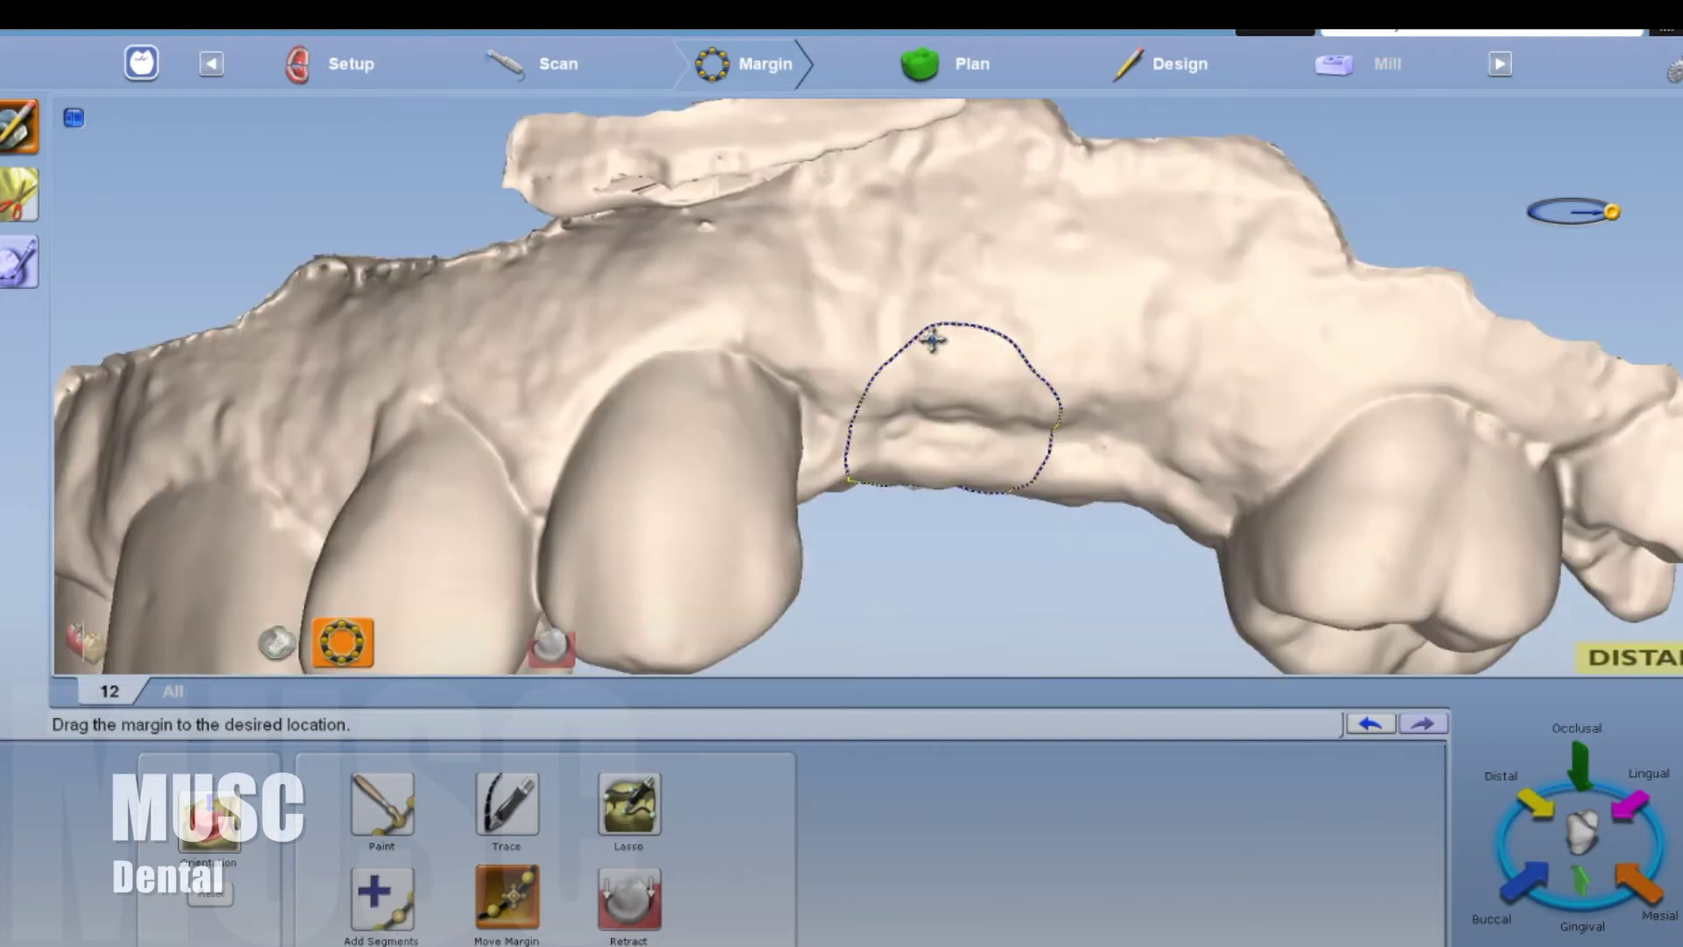
middle_drag(994, 344, 1057, 323)
middle_drag(865, 326, 1046, 241)
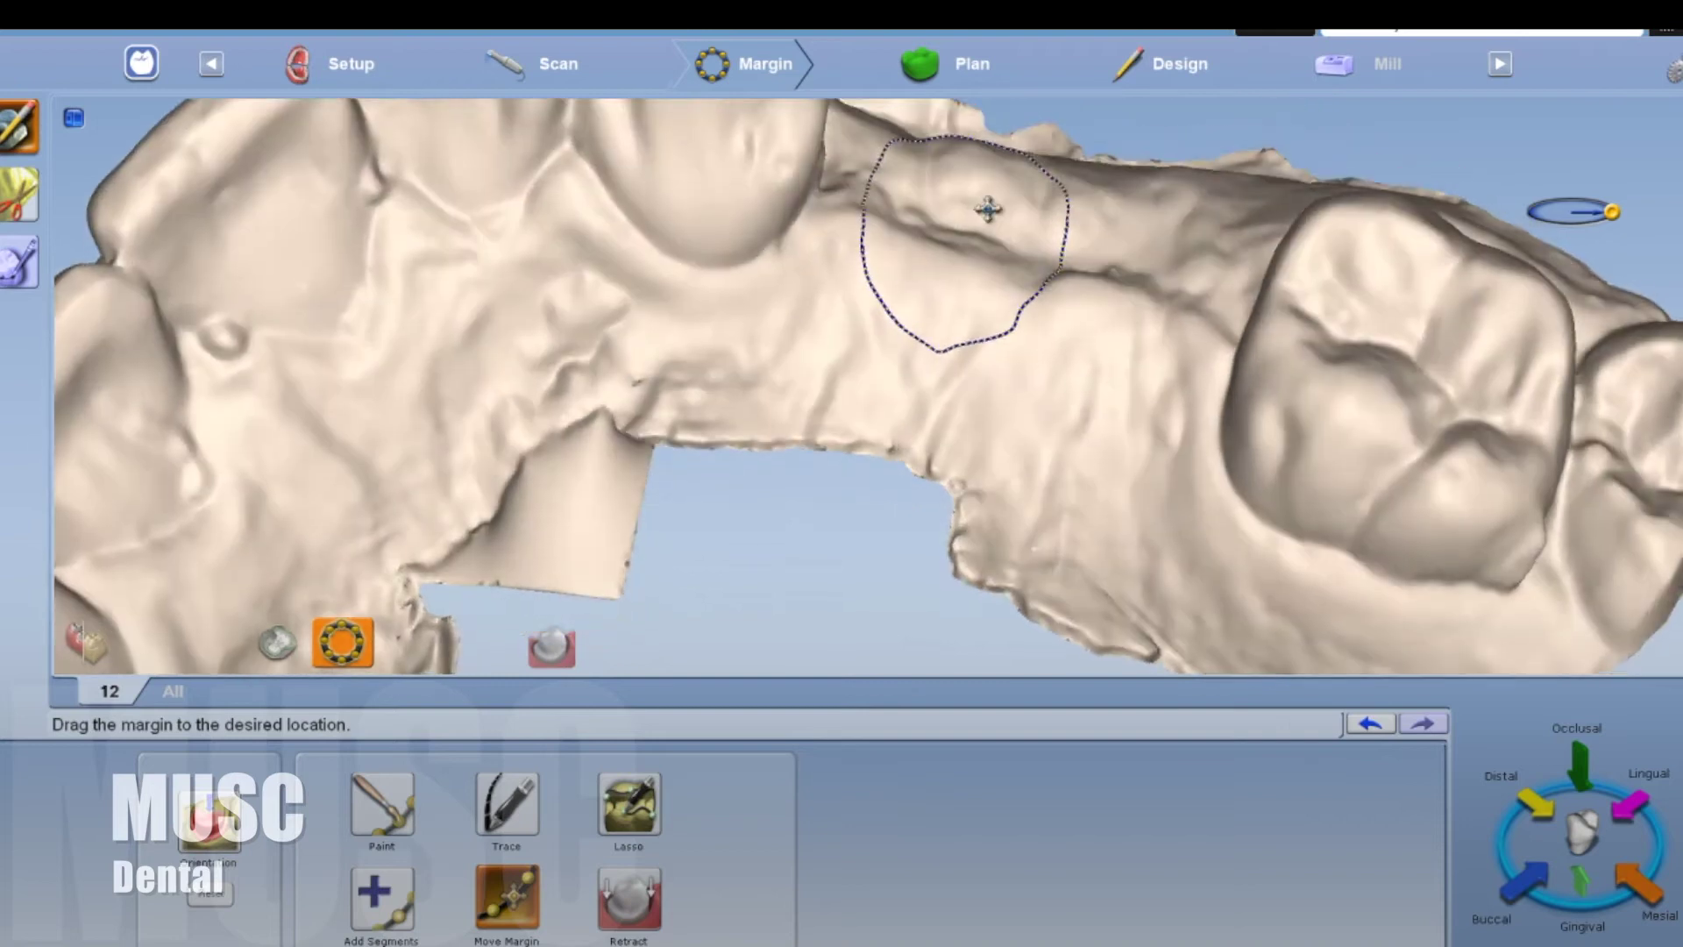
click(956, 63)
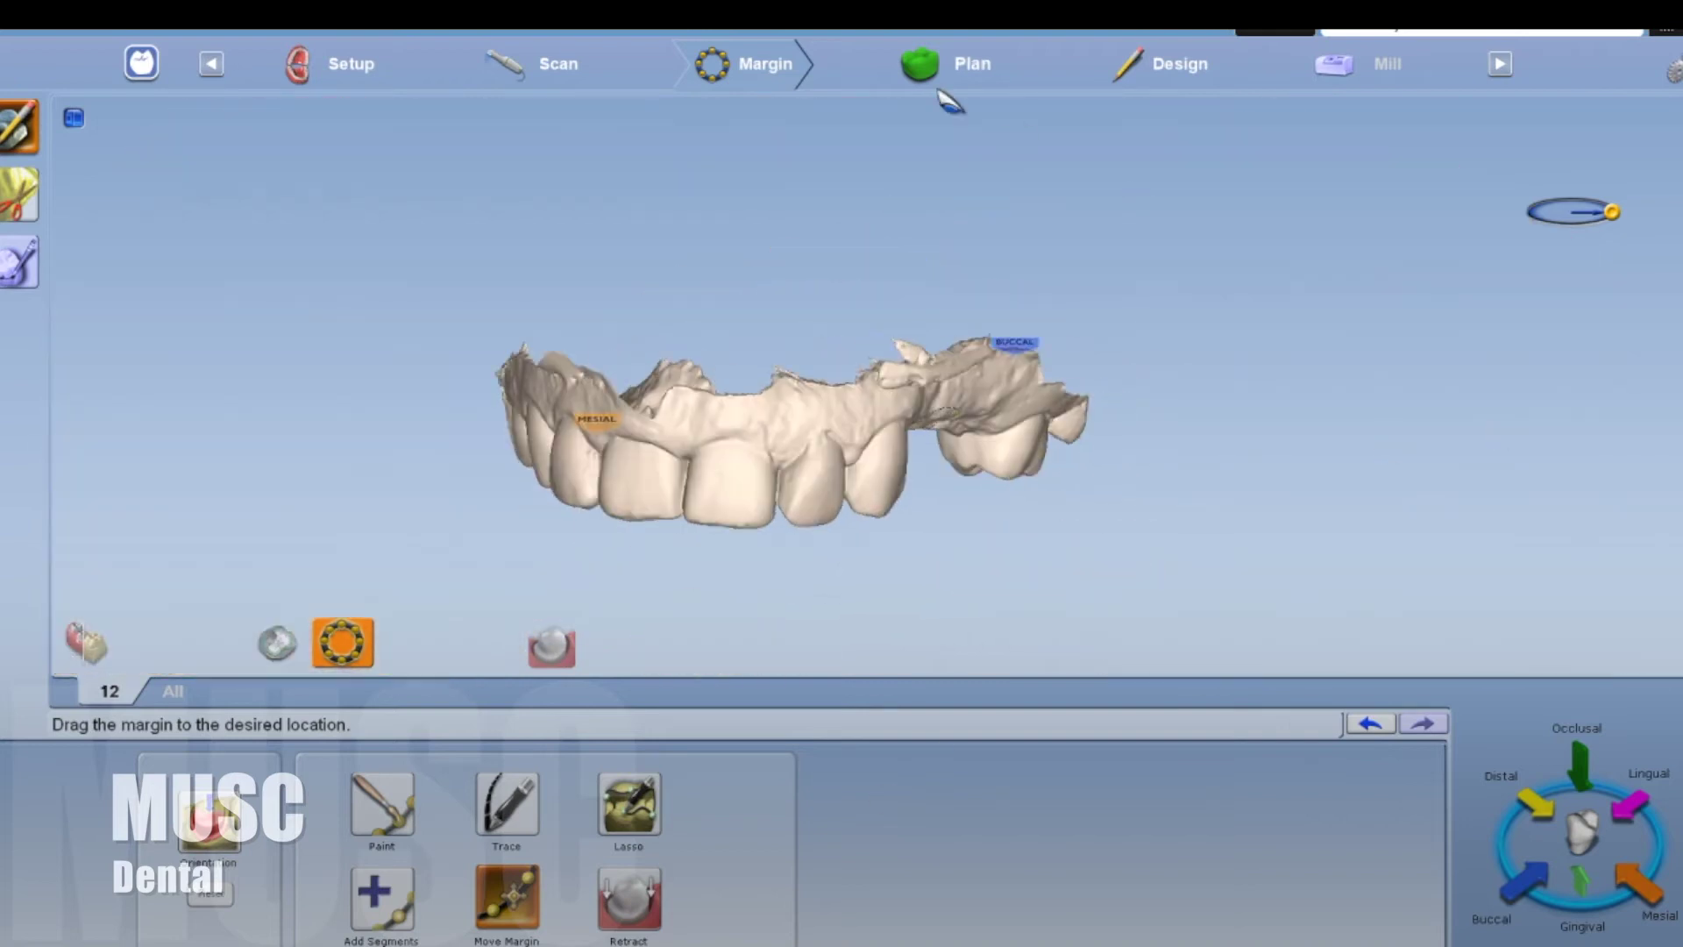
middle_drag(741, 478, 834, 574)
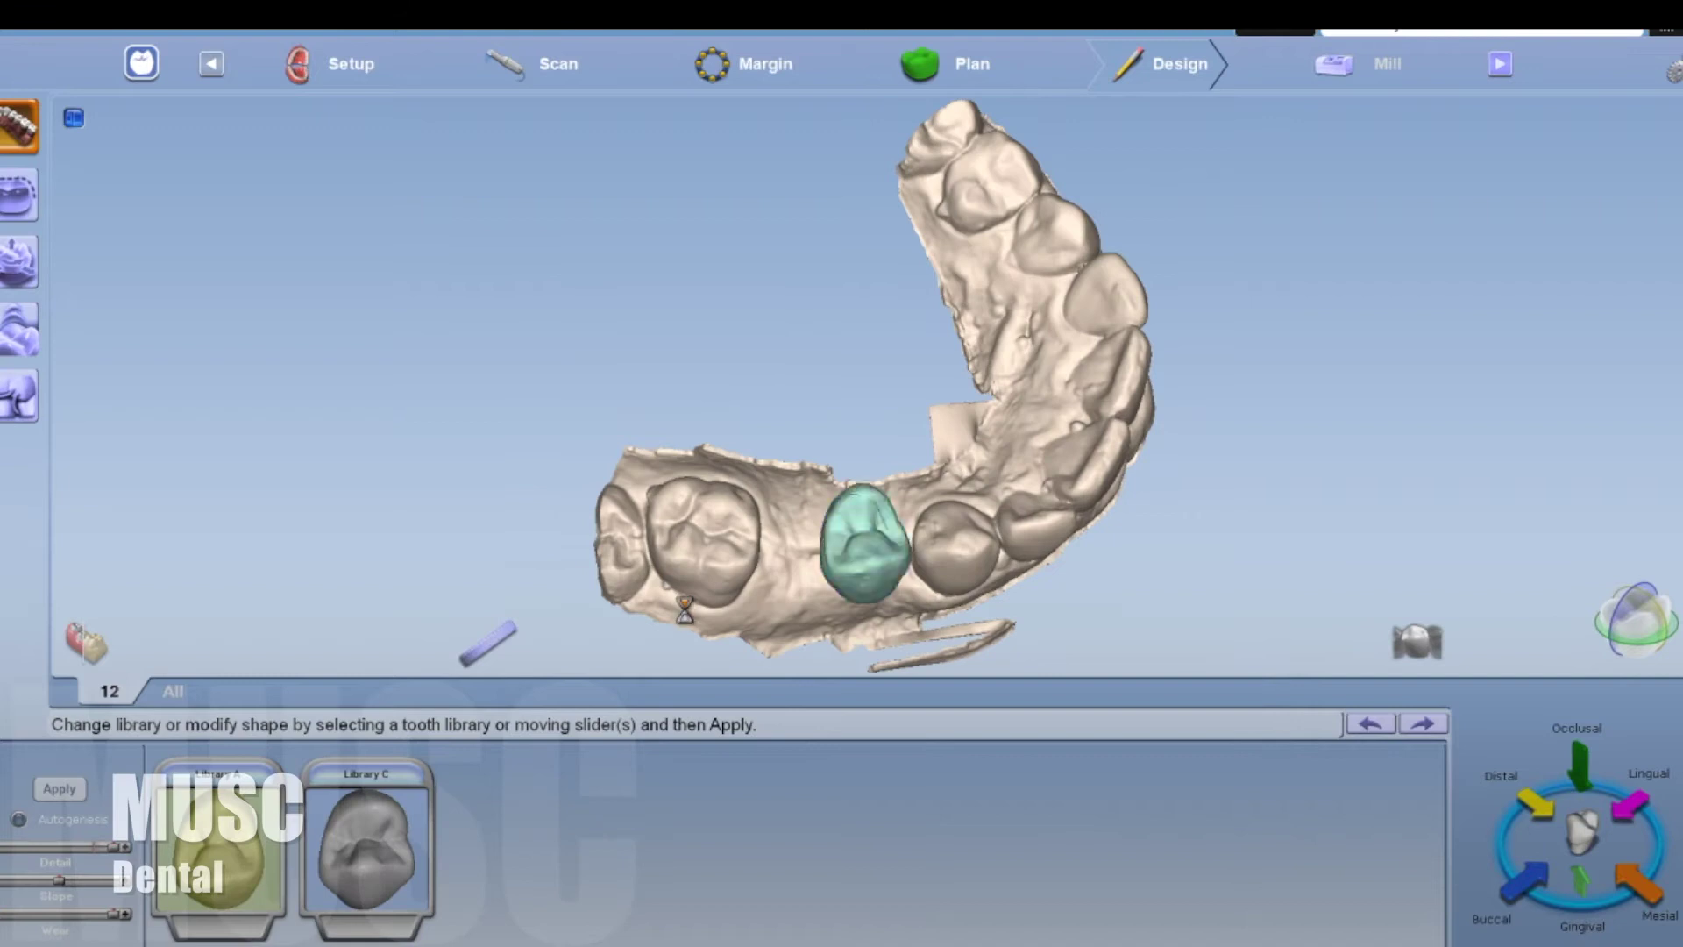
- Open the freeform crown tools and display the crown's contacts with the opposing arch
click(20, 329)
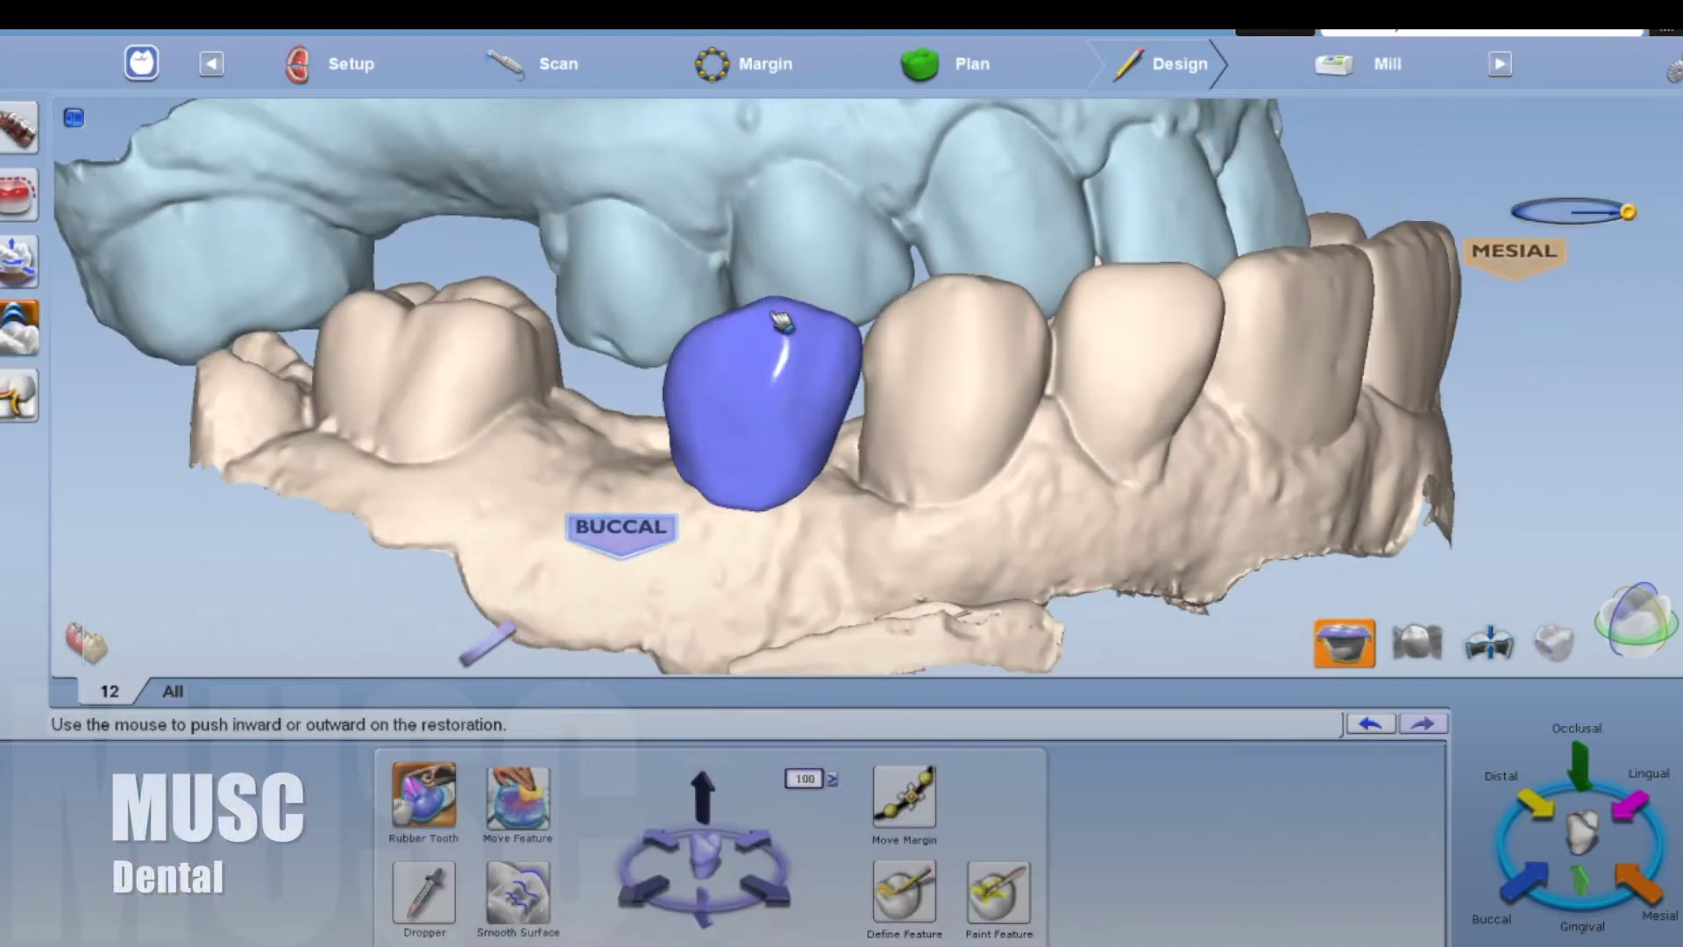
click(19, 395)
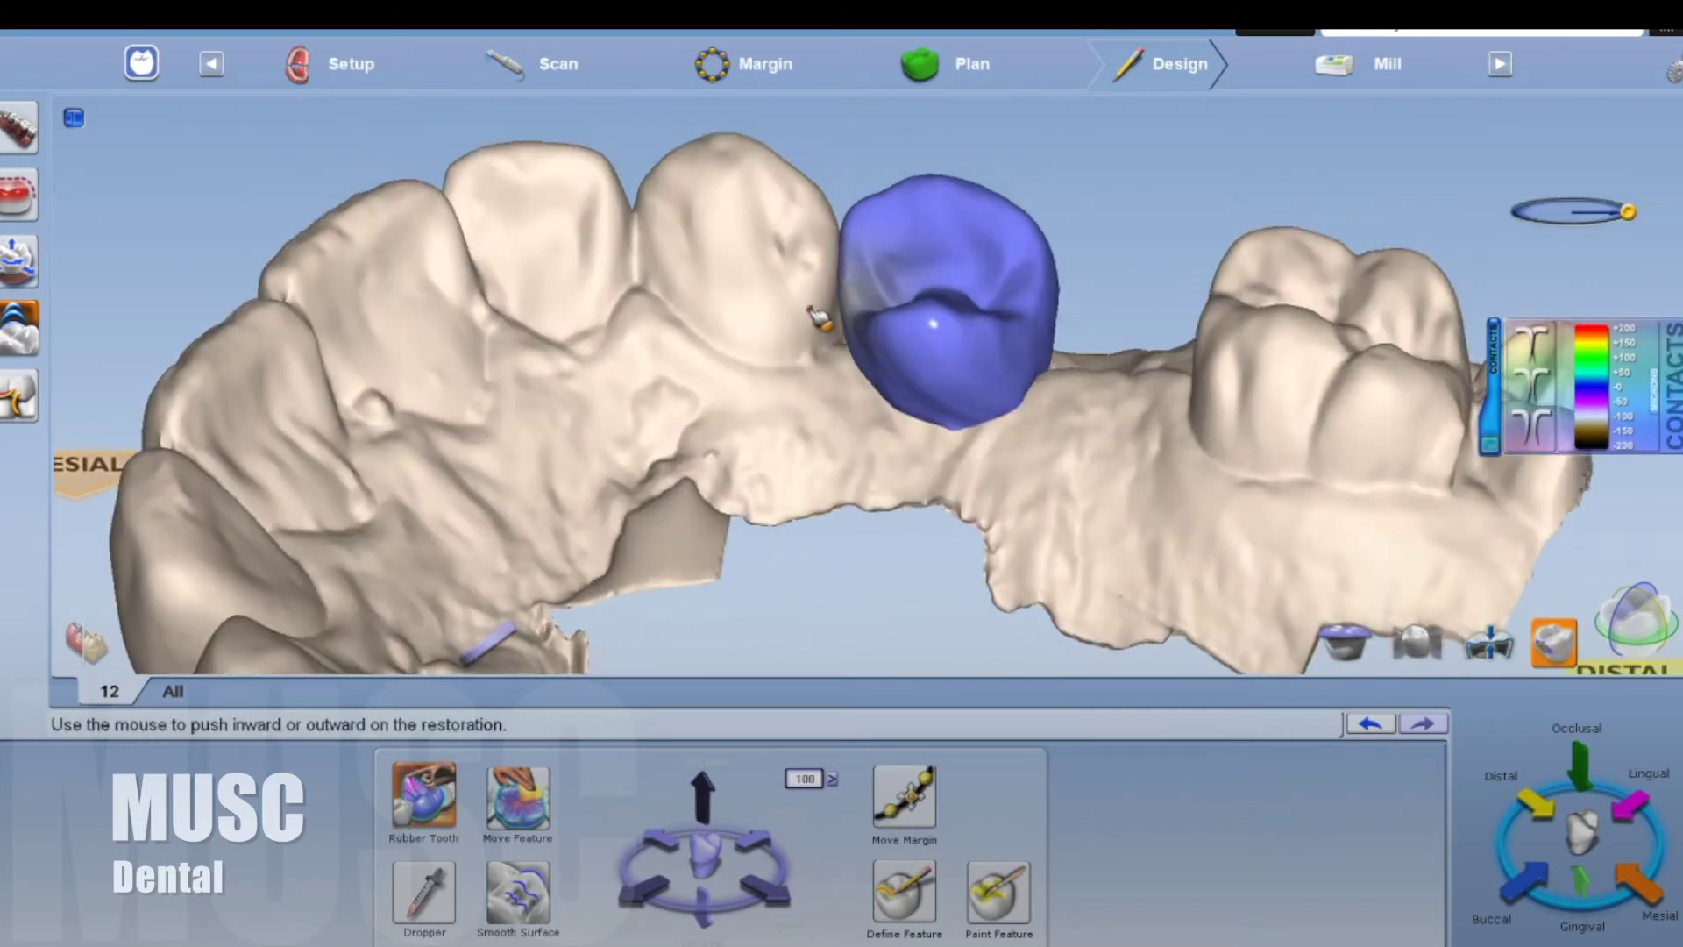
middle_drag(820, 318, 852, 430)
- Smooth the crown surface and reshape it with Rubber Tooth, showing the lower antagonist
click(518, 892)
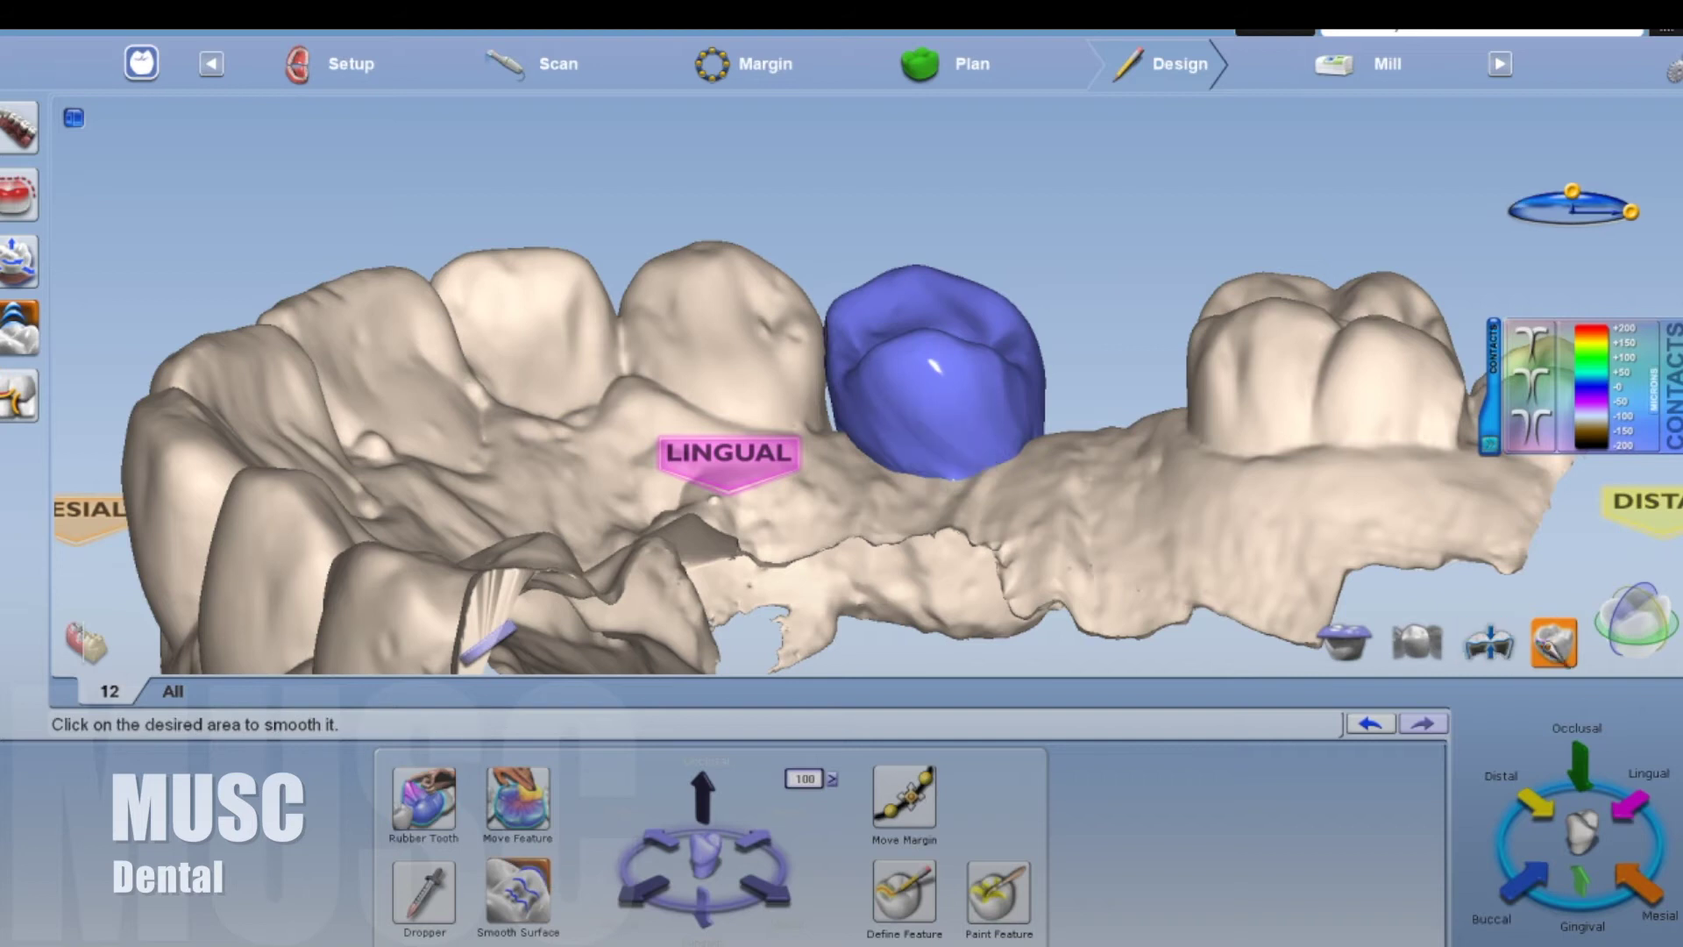
middle_drag(1052, 395, 1341, 379)
click(1343, 642)
click(423, 798)
scroll(922, 626, up, 2)
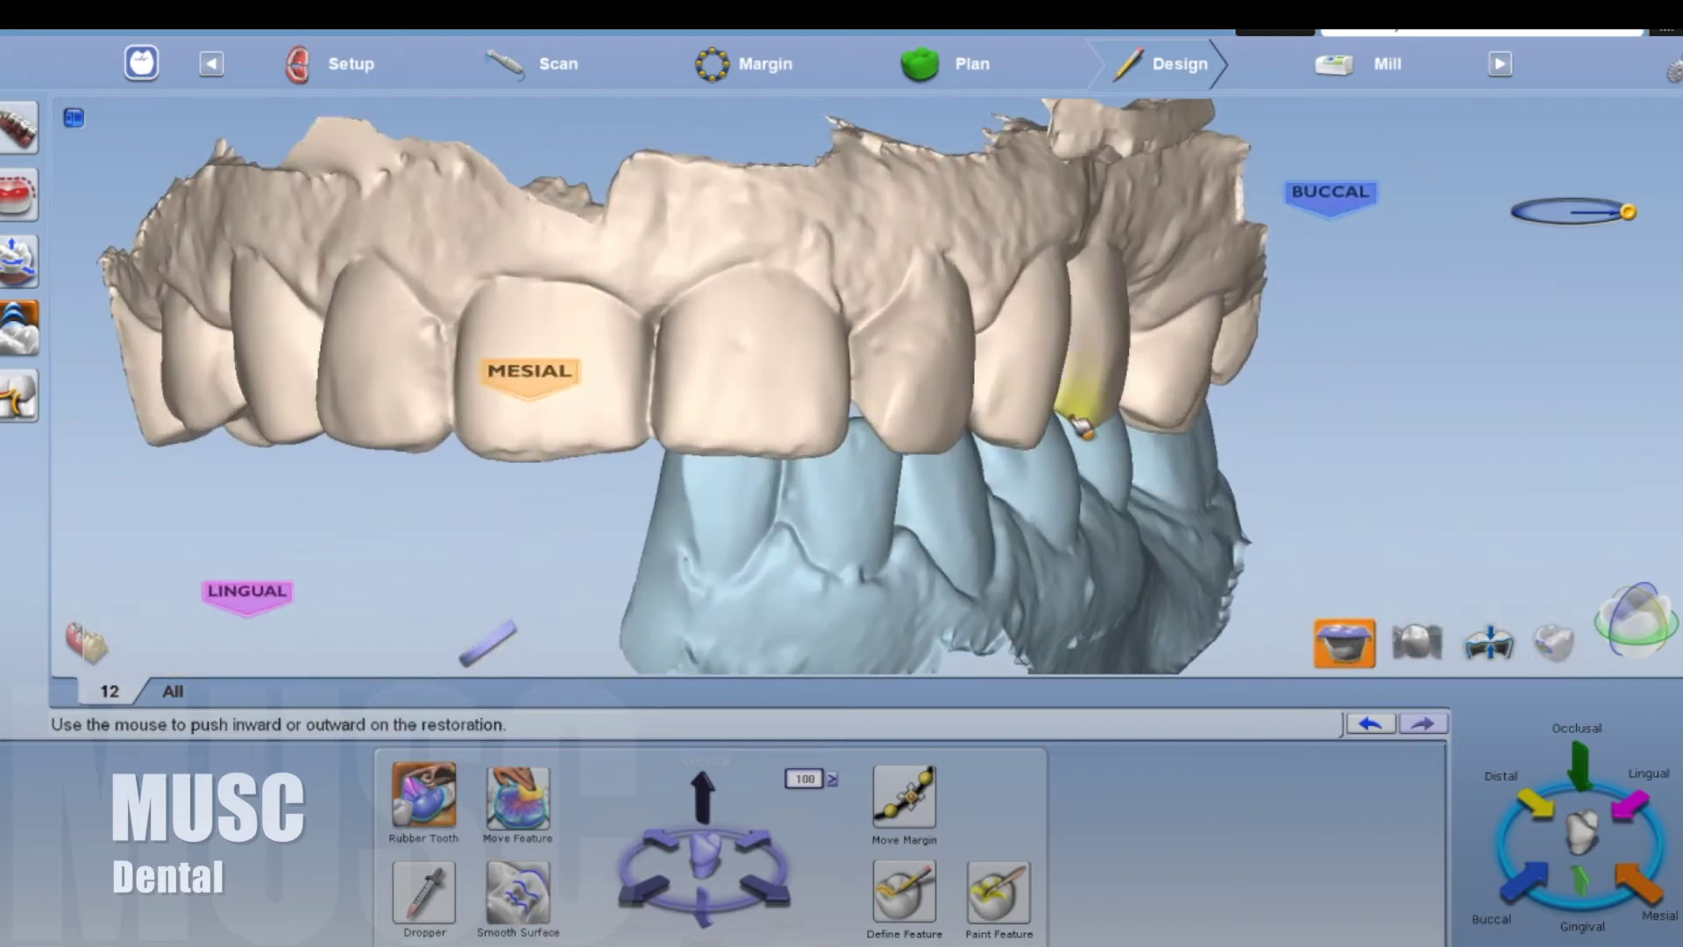
middle_drag(1080, 427, 620, 455)
- Add thickness to the crown with the Dropper, then exit that mode and view occlusally
click(423, 889)
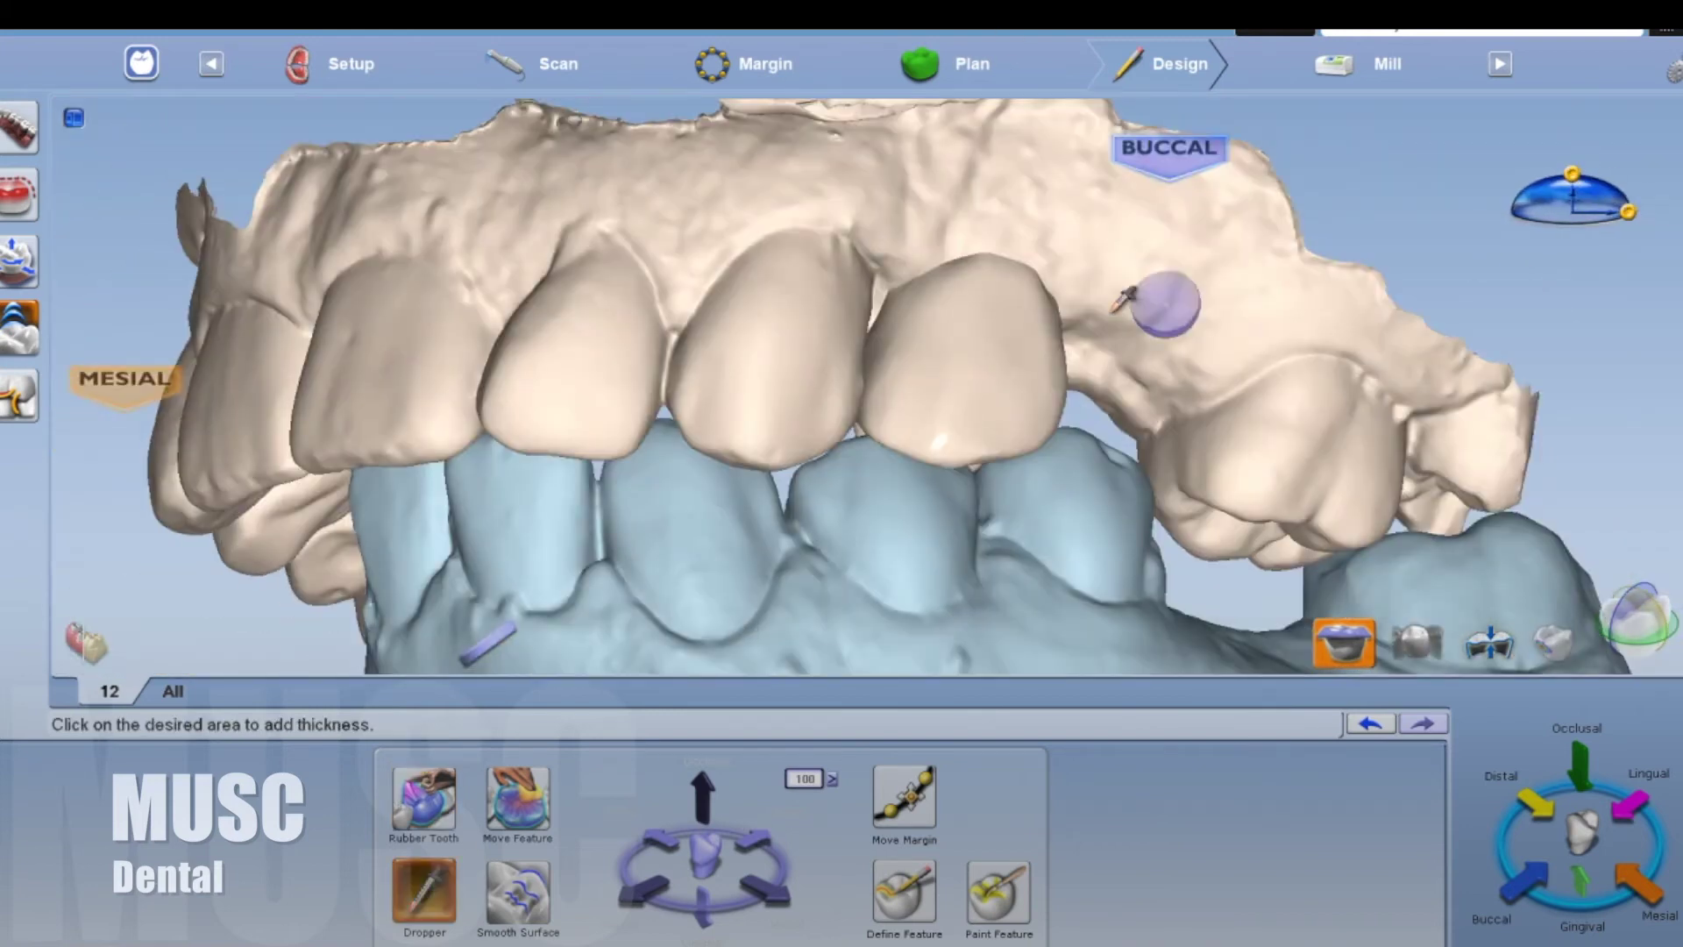
scroll(996, 458, down, 1)
key(s)
scroll(969, 405, down, 2)
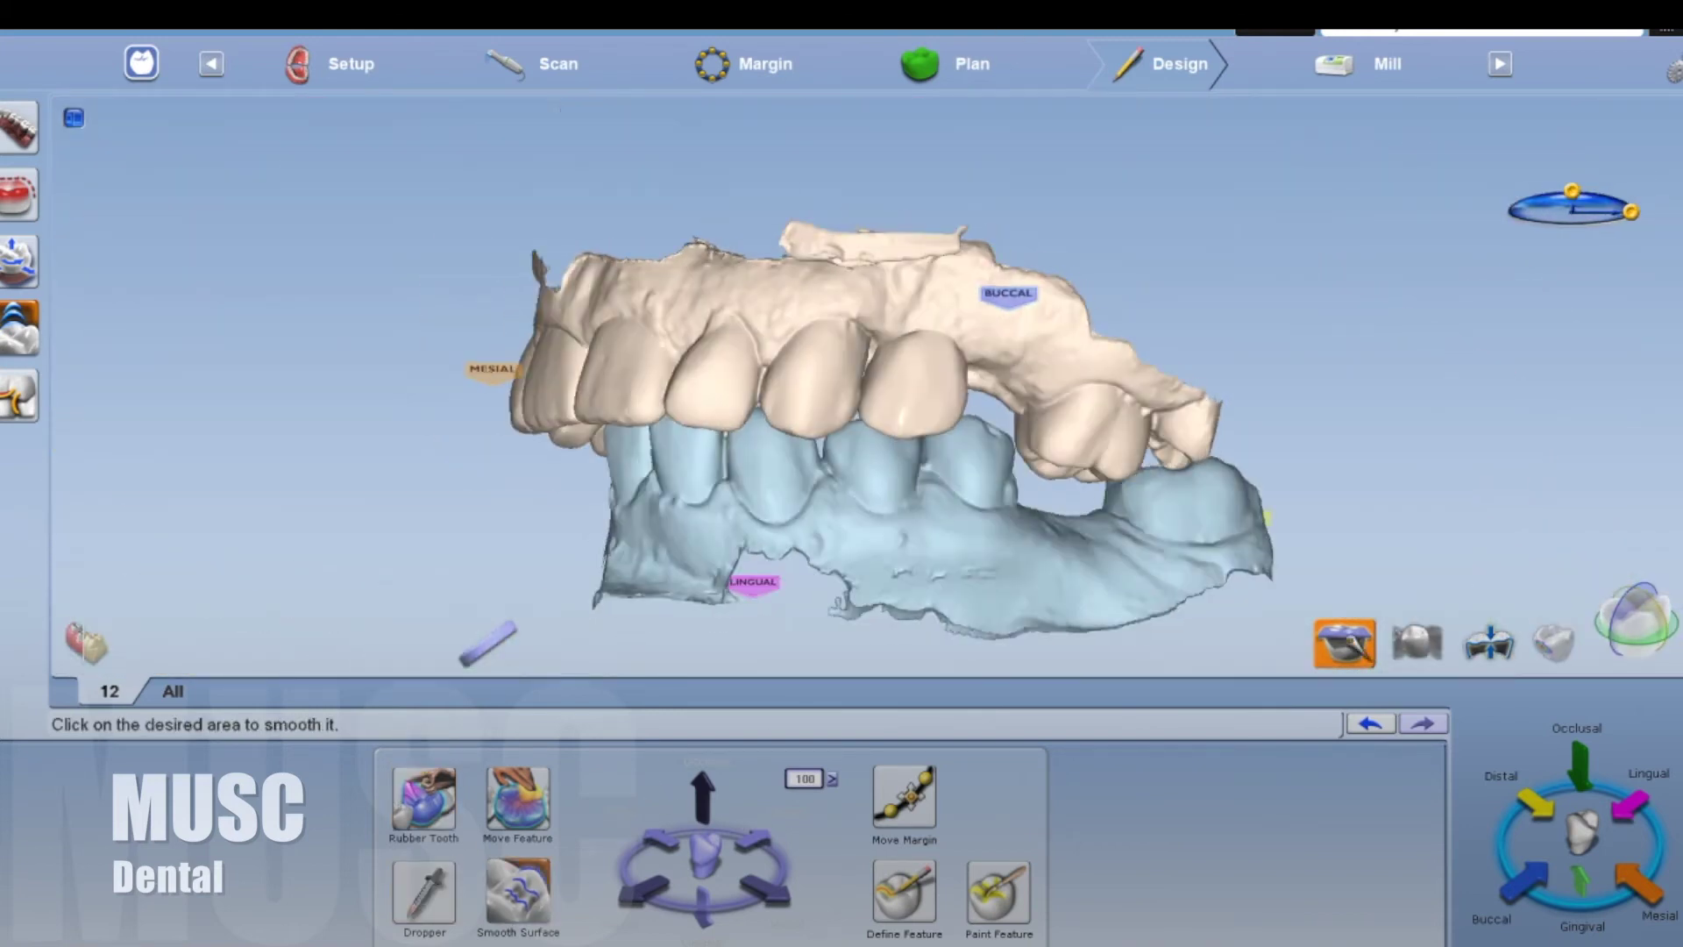
middle_drag(989, 399, 939, 375)
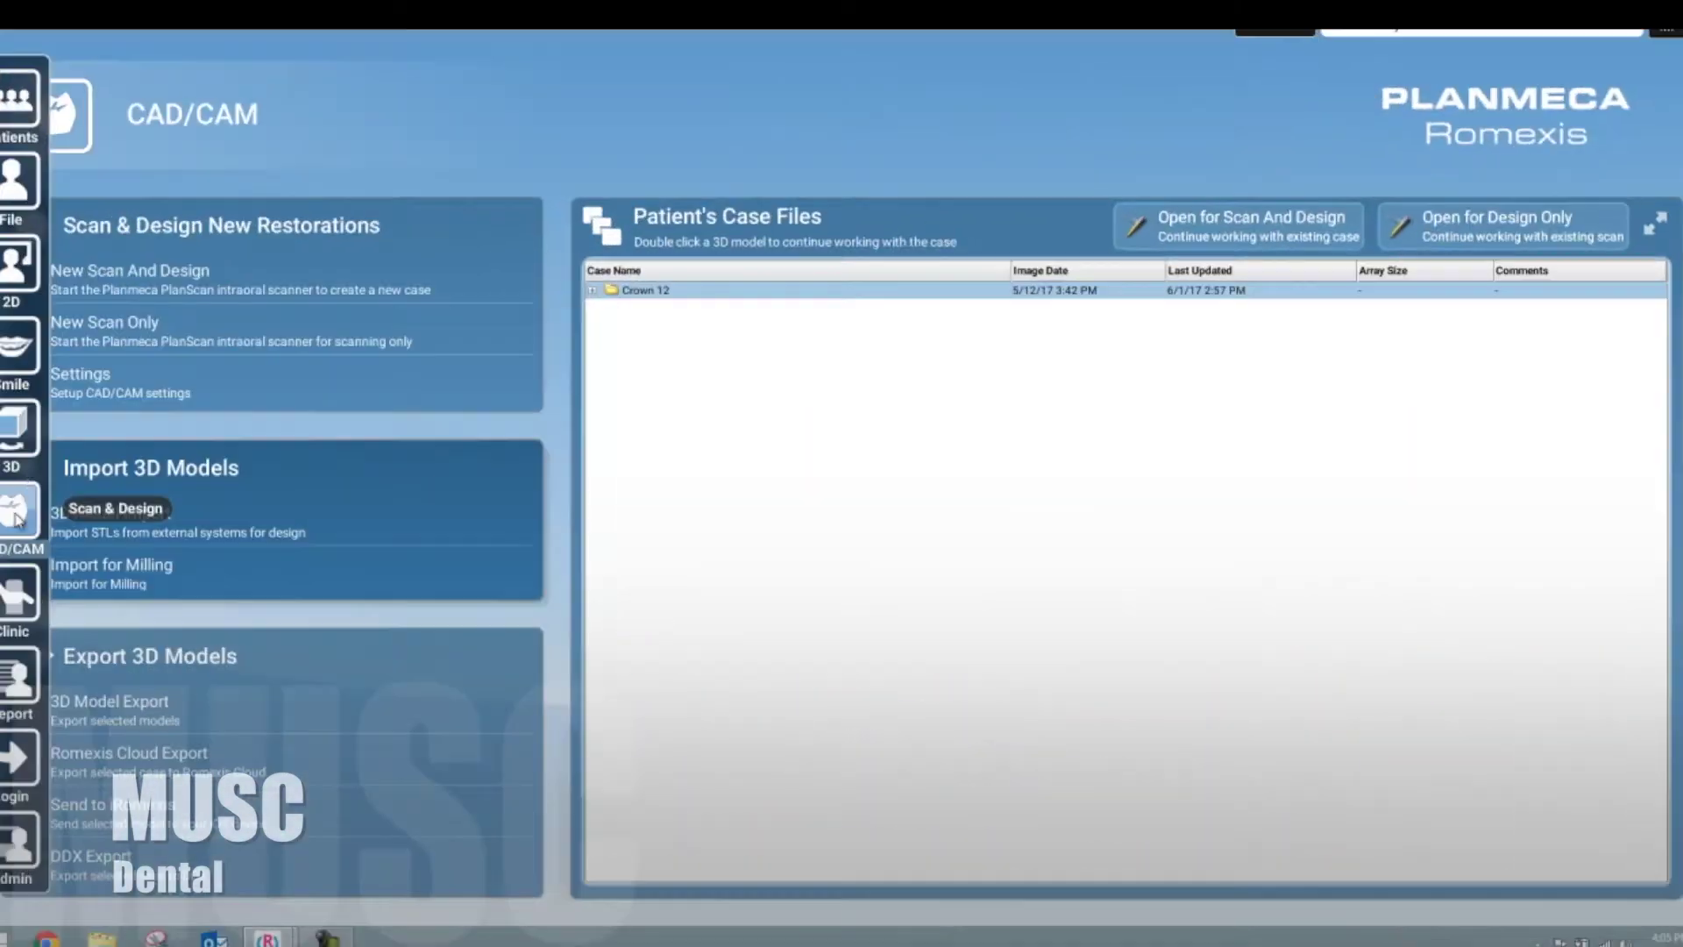
- Switch to the 3D imaging module and load the patient's CBCT from the 3D Images list
click(19, 430)
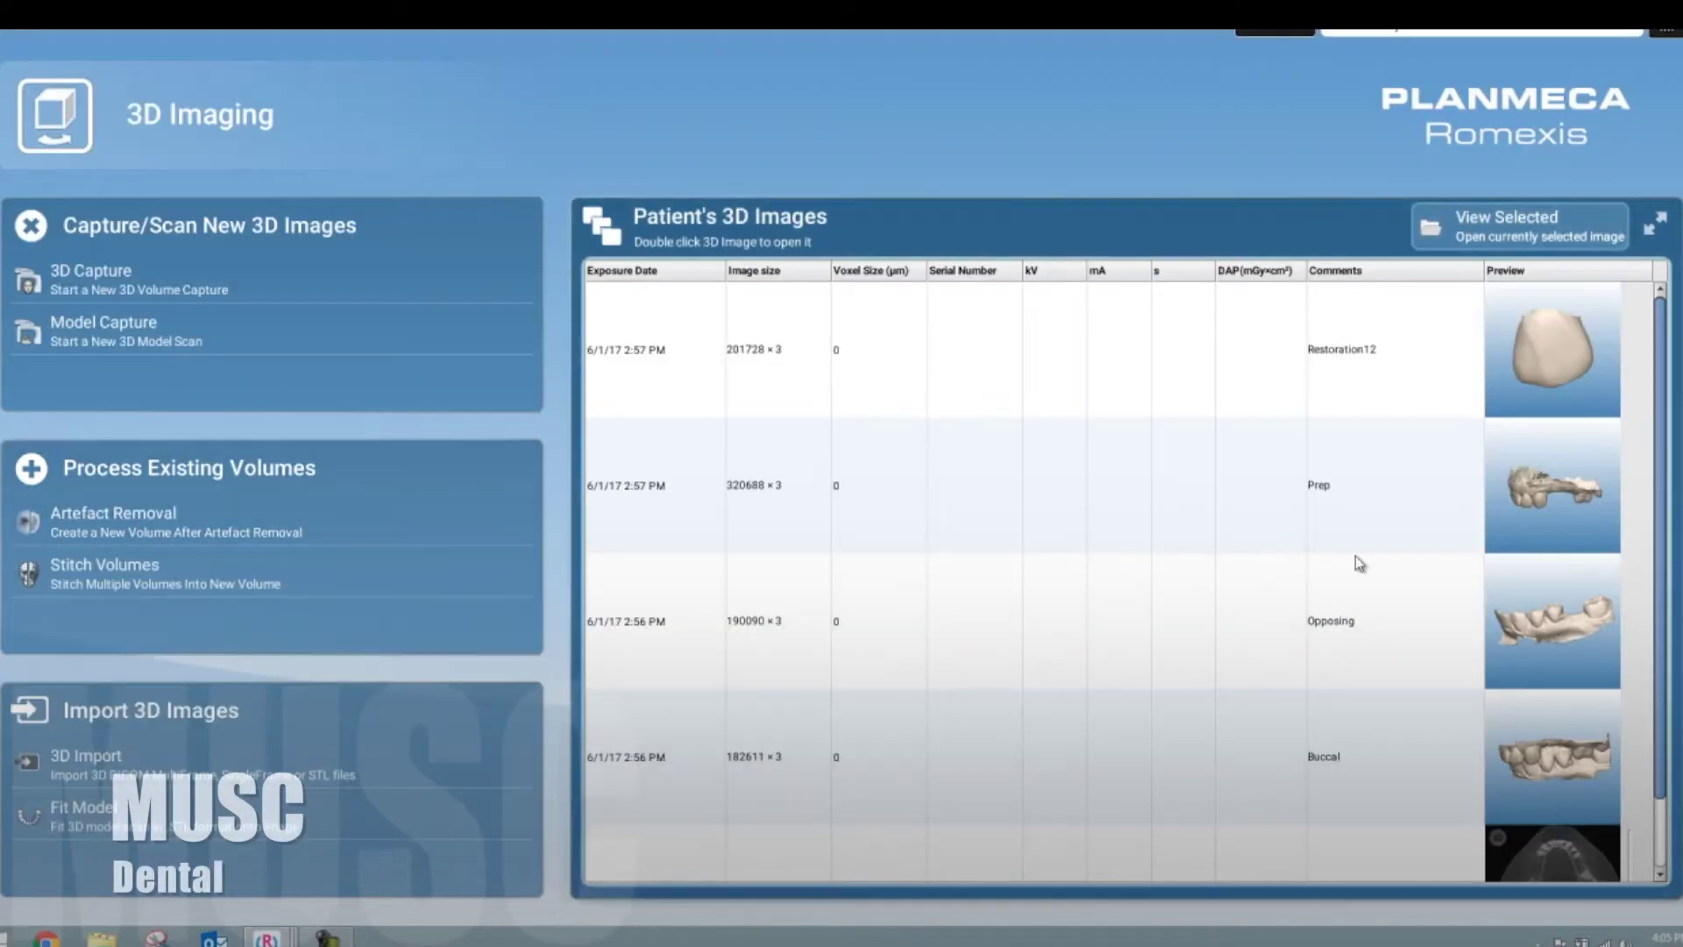
scroll(1527, 567, down, 1)
scroll(1544, 600, up, 1)
scroll(1439, 582, down, 1)
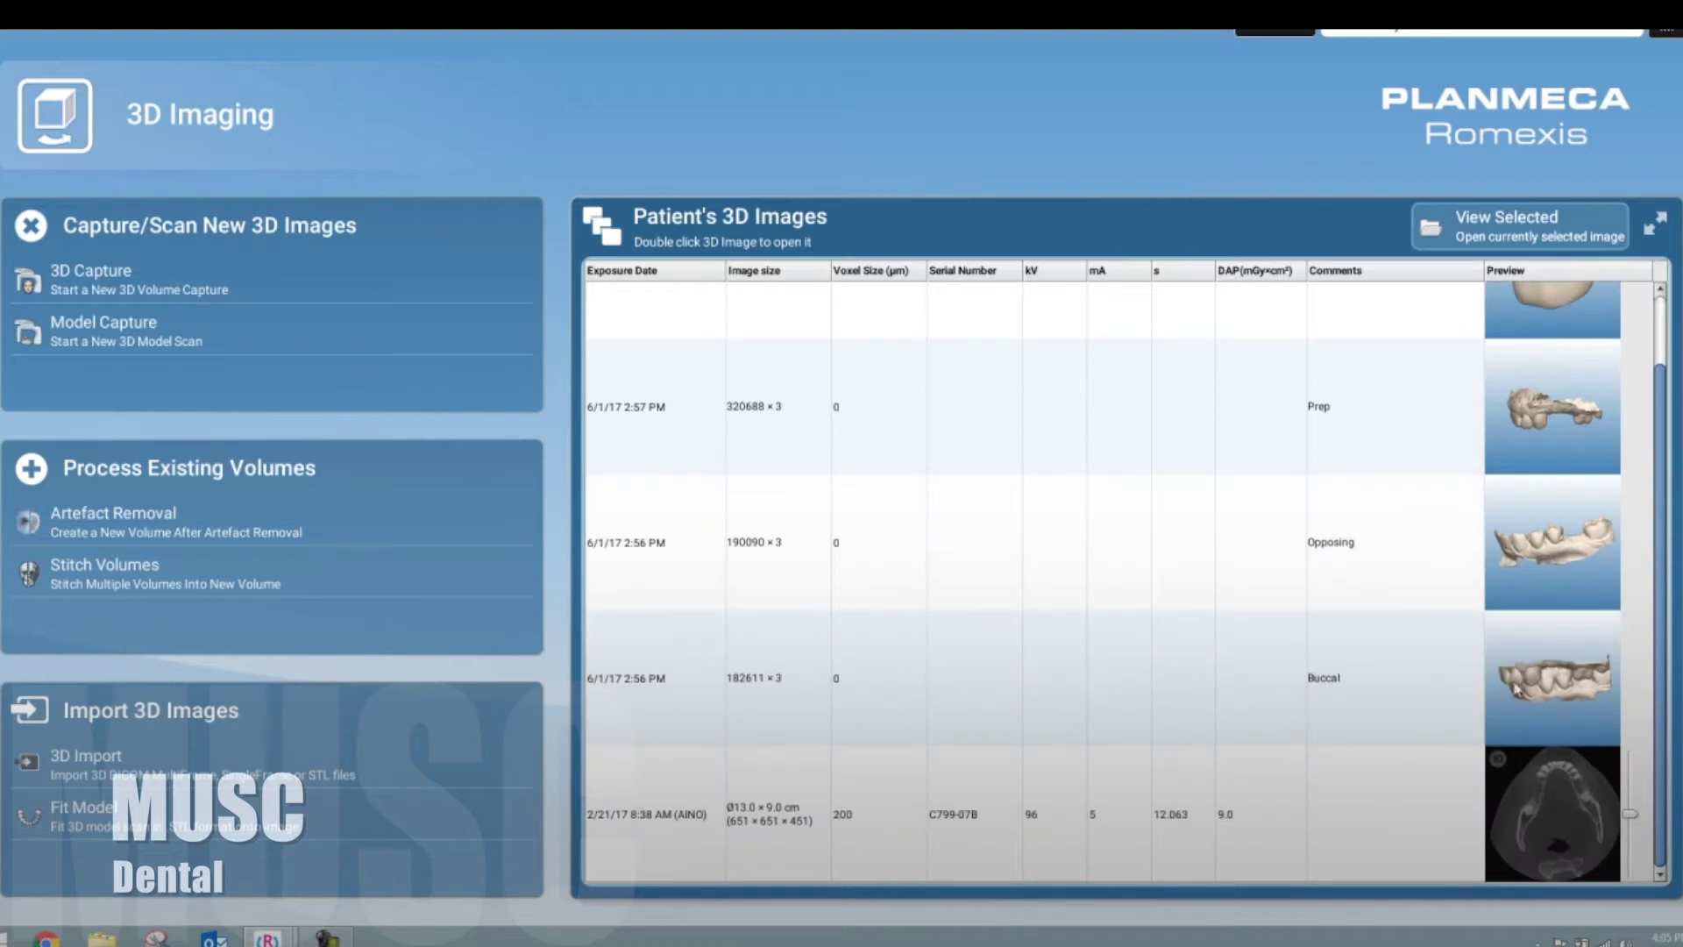
double_click(1570, 796)
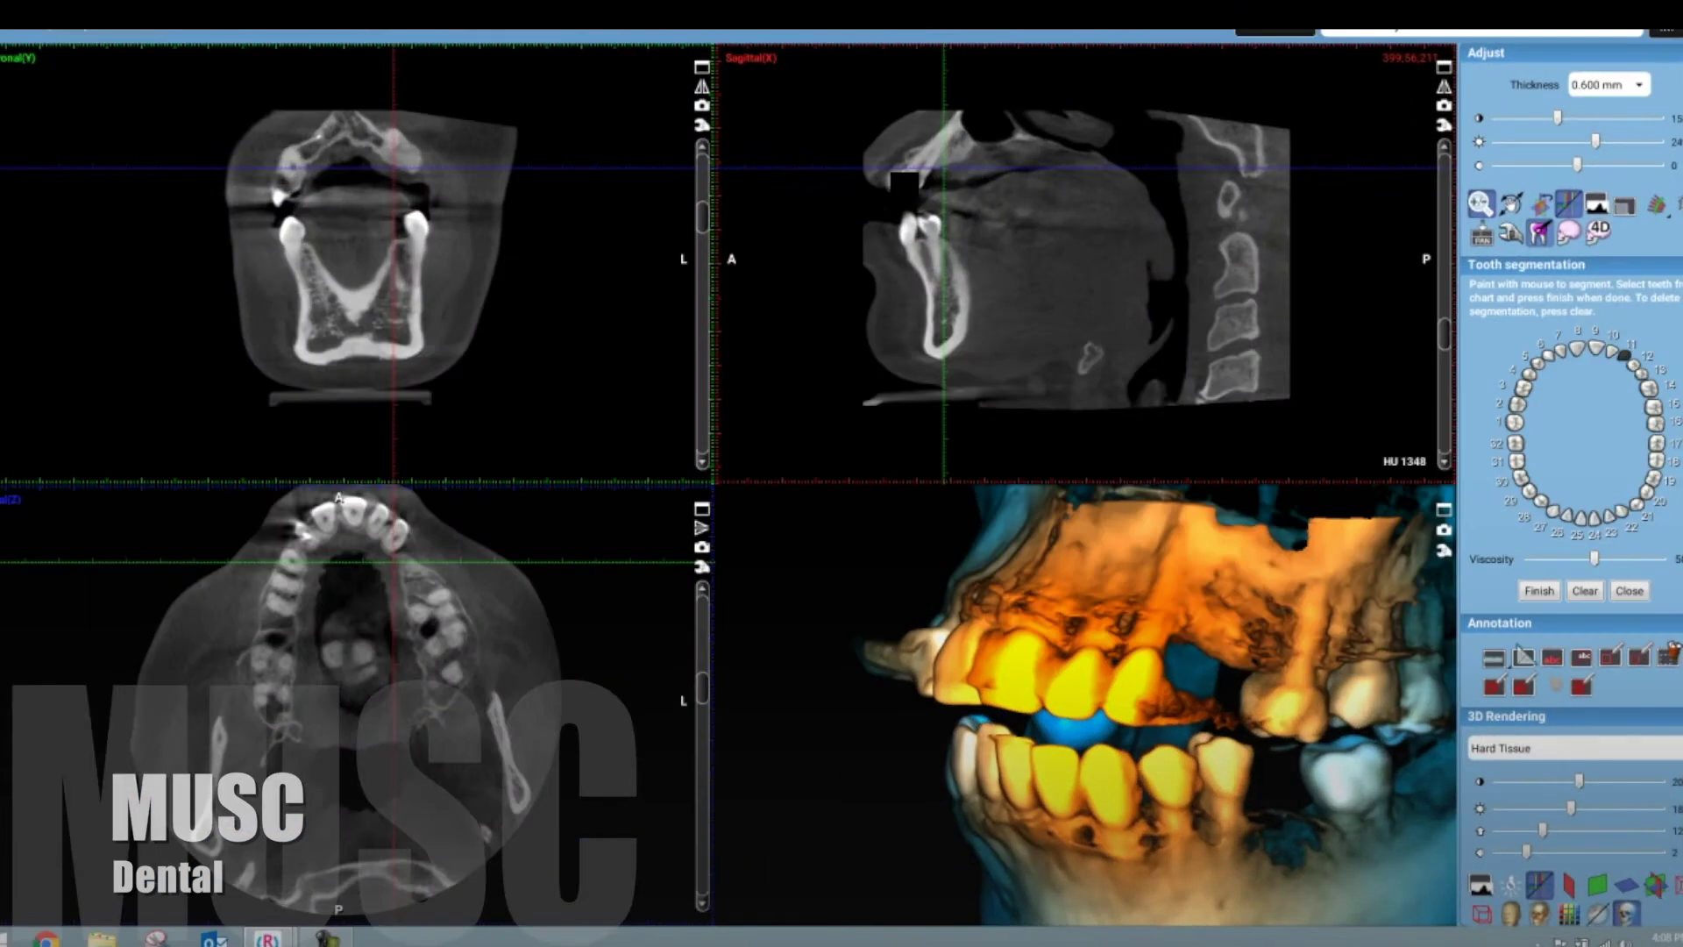
- Check tooth 11's segmentation by scrolling through slices in the maximized sagittal view
click(1443, 68)
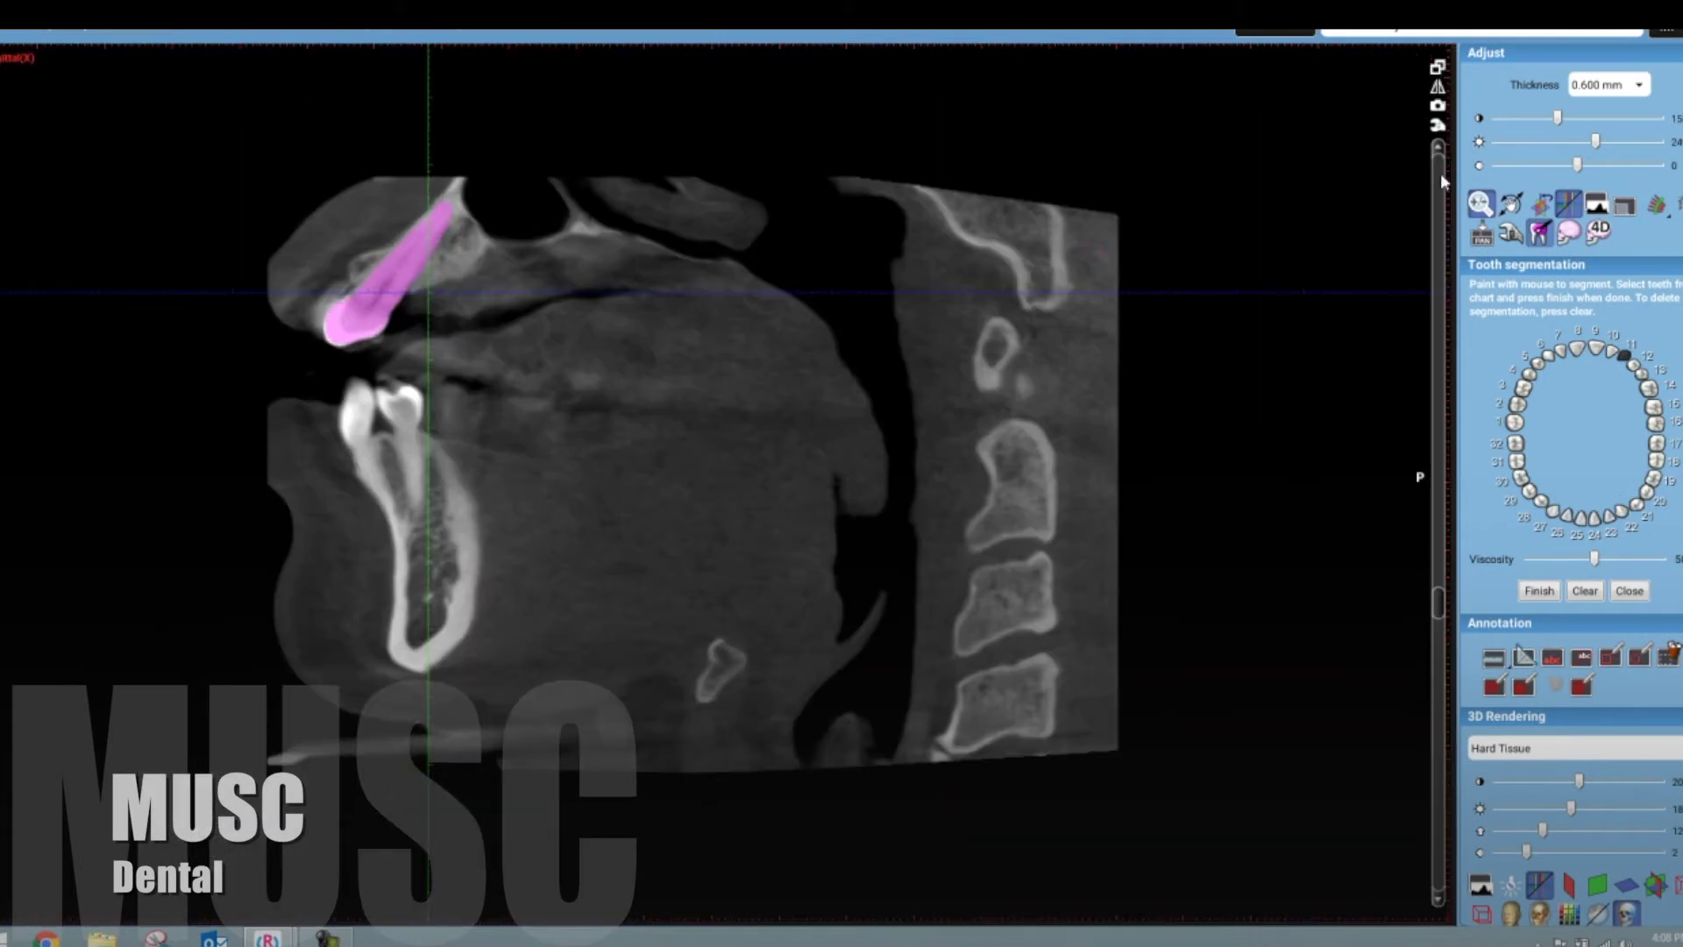
click(1434, 581)
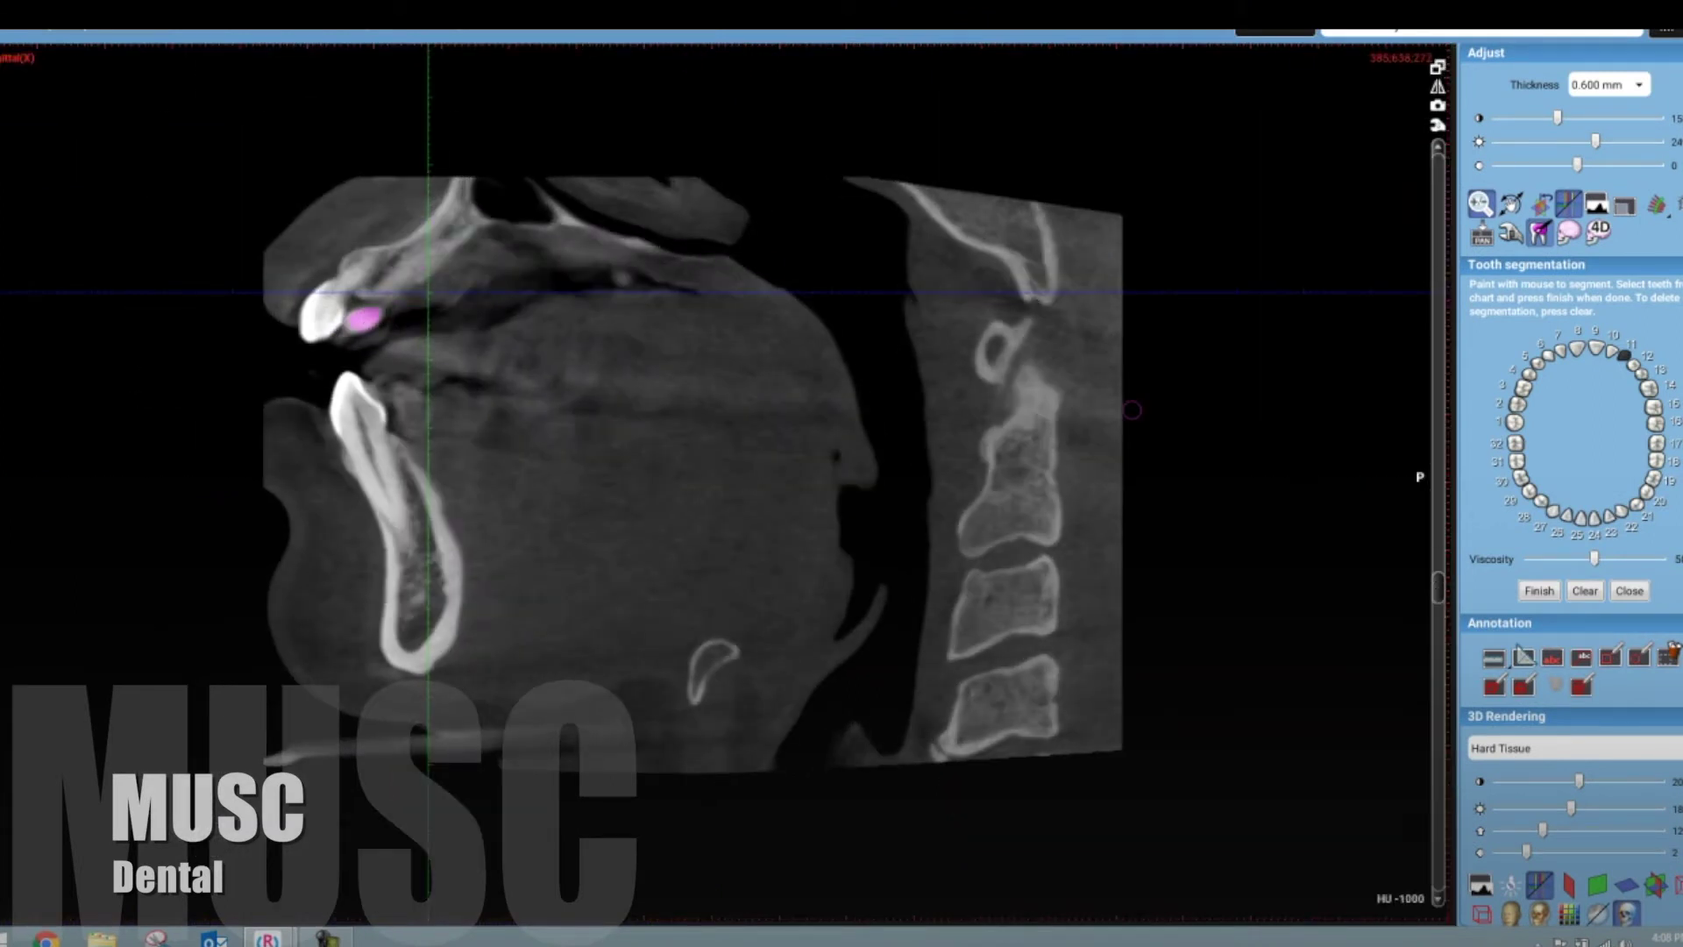
scroll(1438, 580, down, 3)
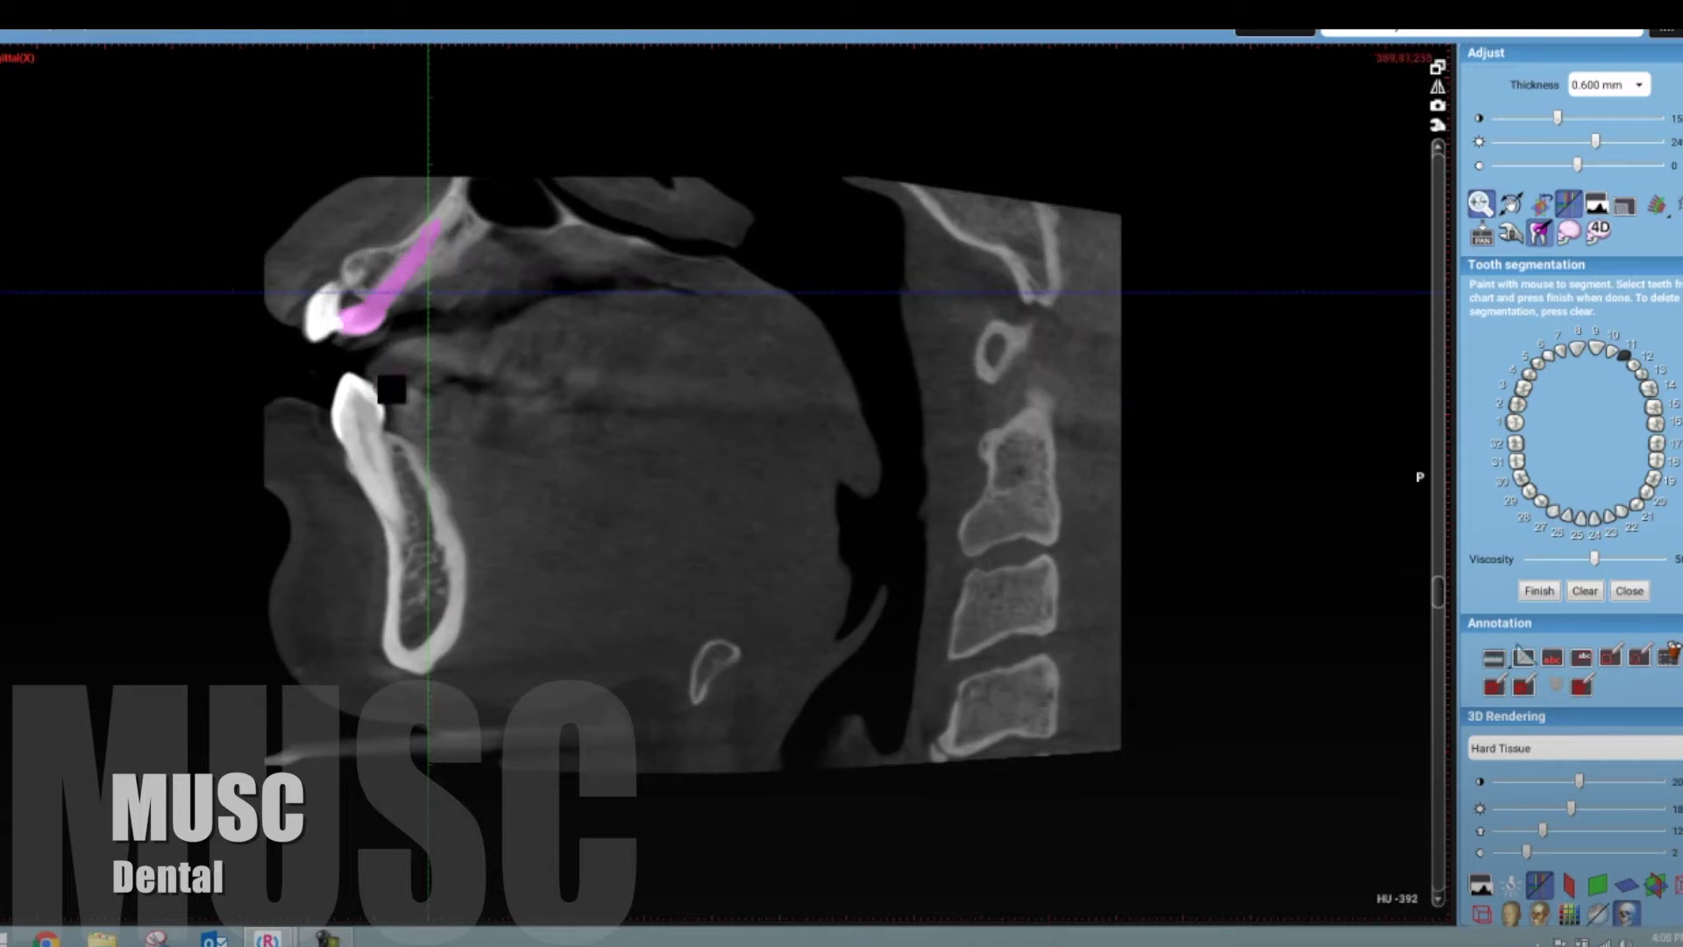
scroll(1438, 584, down, 2)
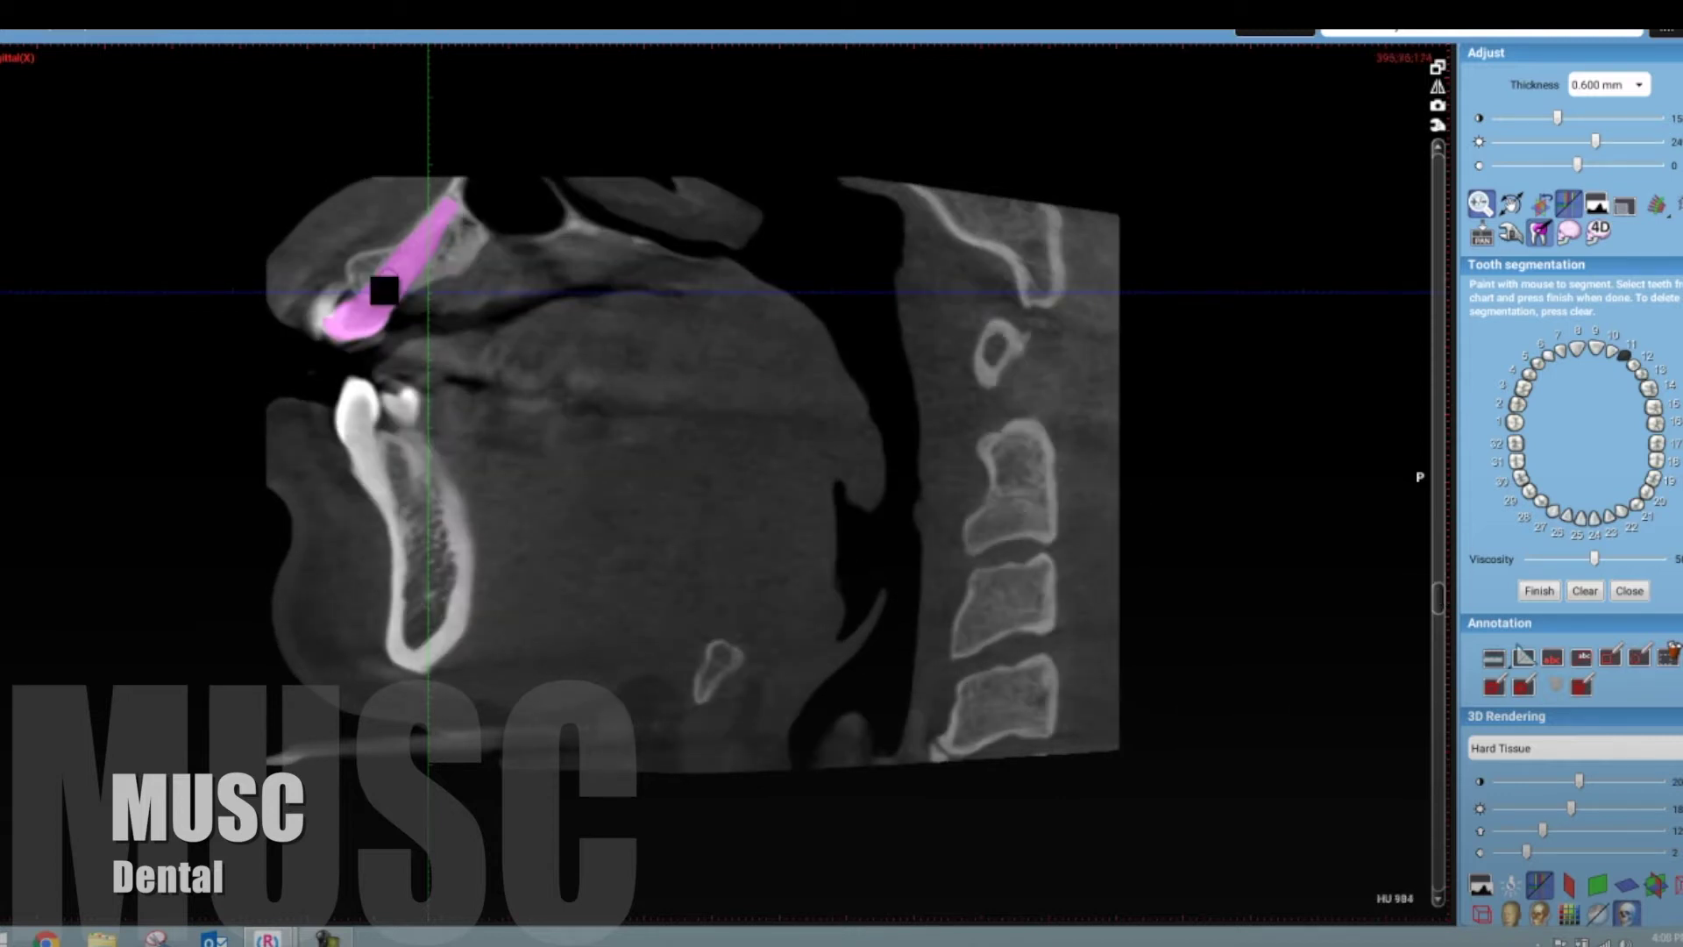
scroll(1440, 602, down, 4)
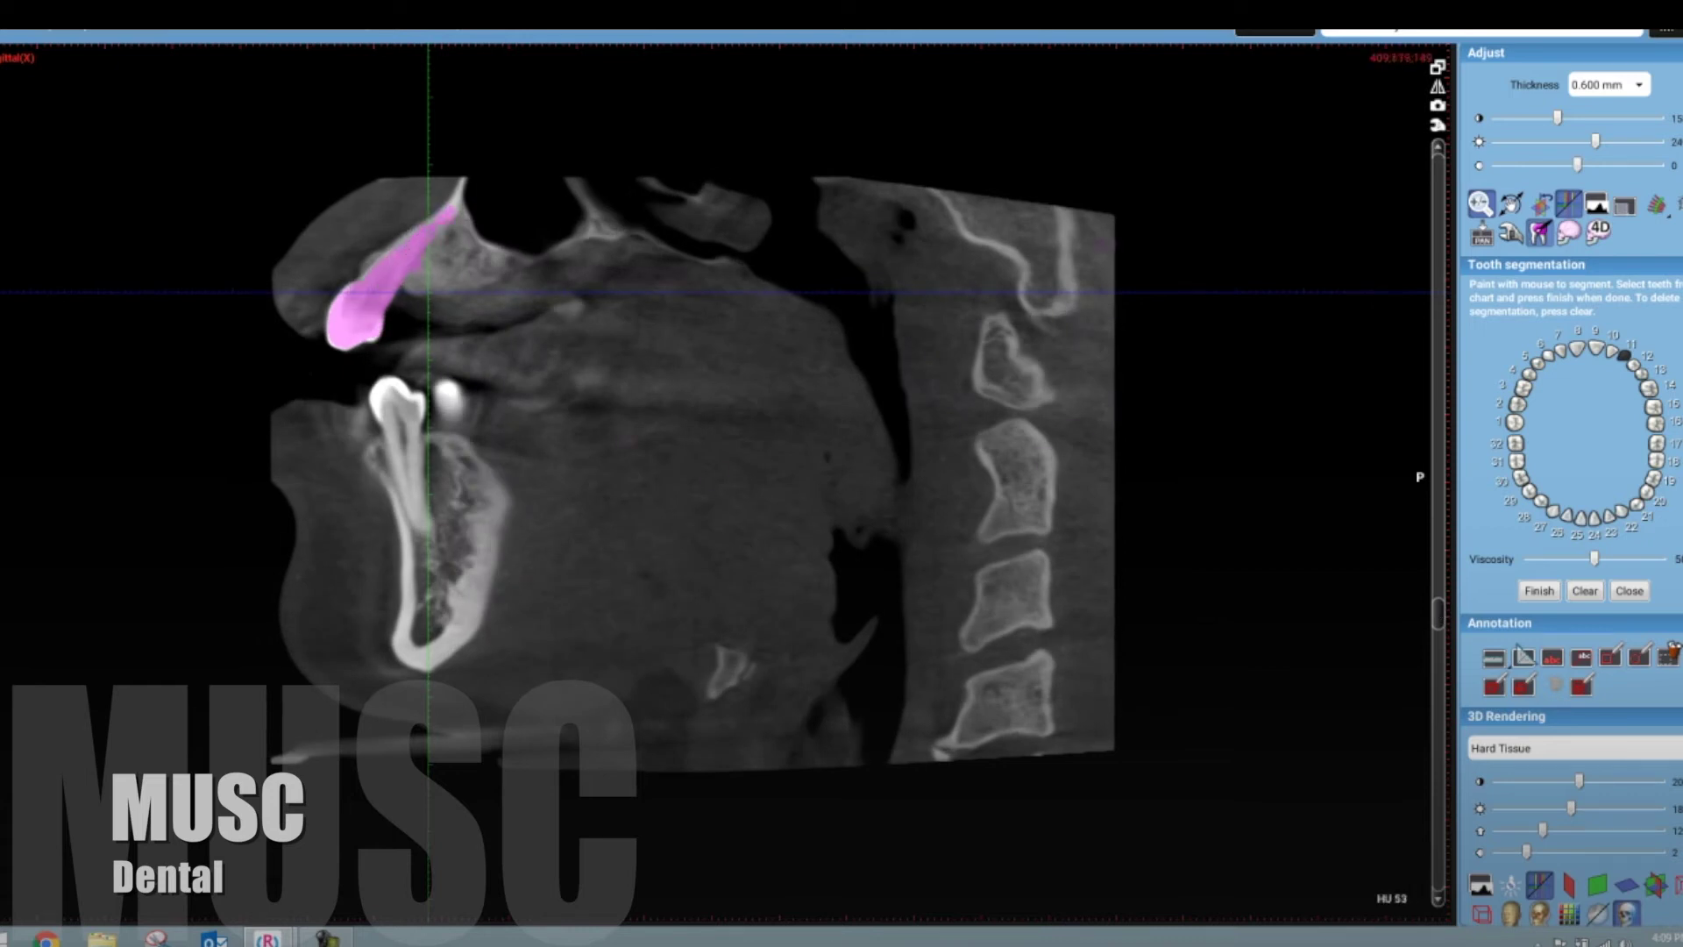
scroll(1438, 613, down, 4)
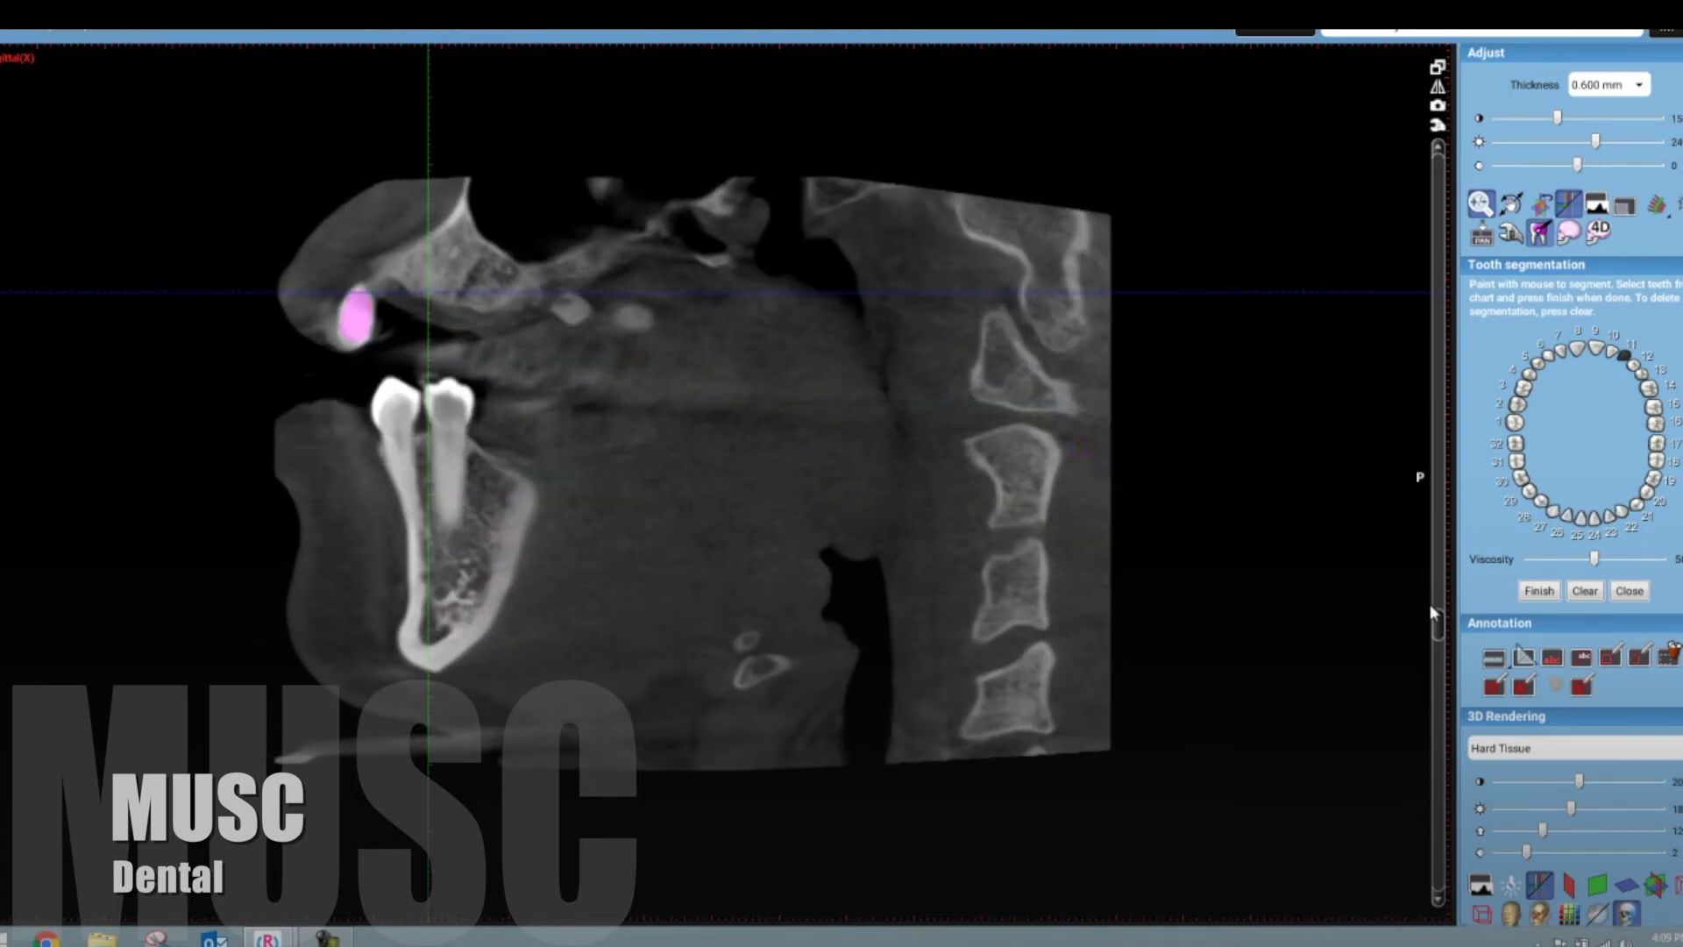
scroll(1434, 612, up, 5)
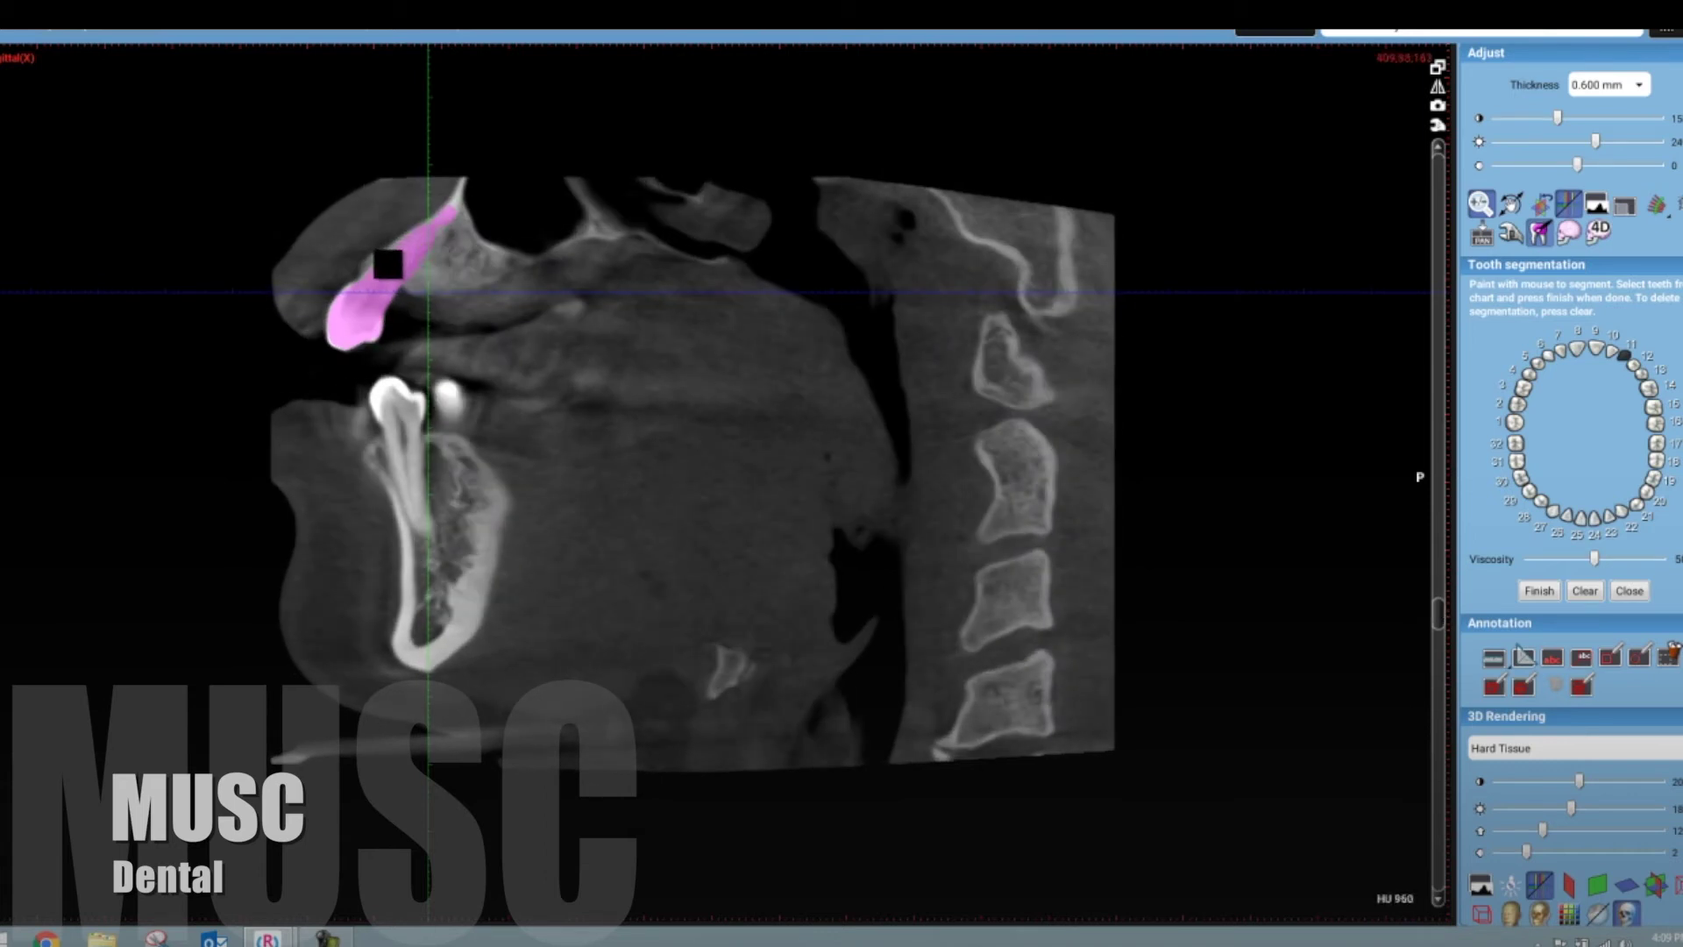
- Restore the four-view layout and enlarge the axial view
click(1437, 68)
click(695, 508)
mouse_move(1434, 367)
mouse_down()
mouse_move(1443, 307)
mouse_move(1440, 408)
mouse_move(1441, 334)
mouse_up()
- Draw the panoramic arch curve on the axial slice and slide the cross-sections to the gap
click(1438, 66)
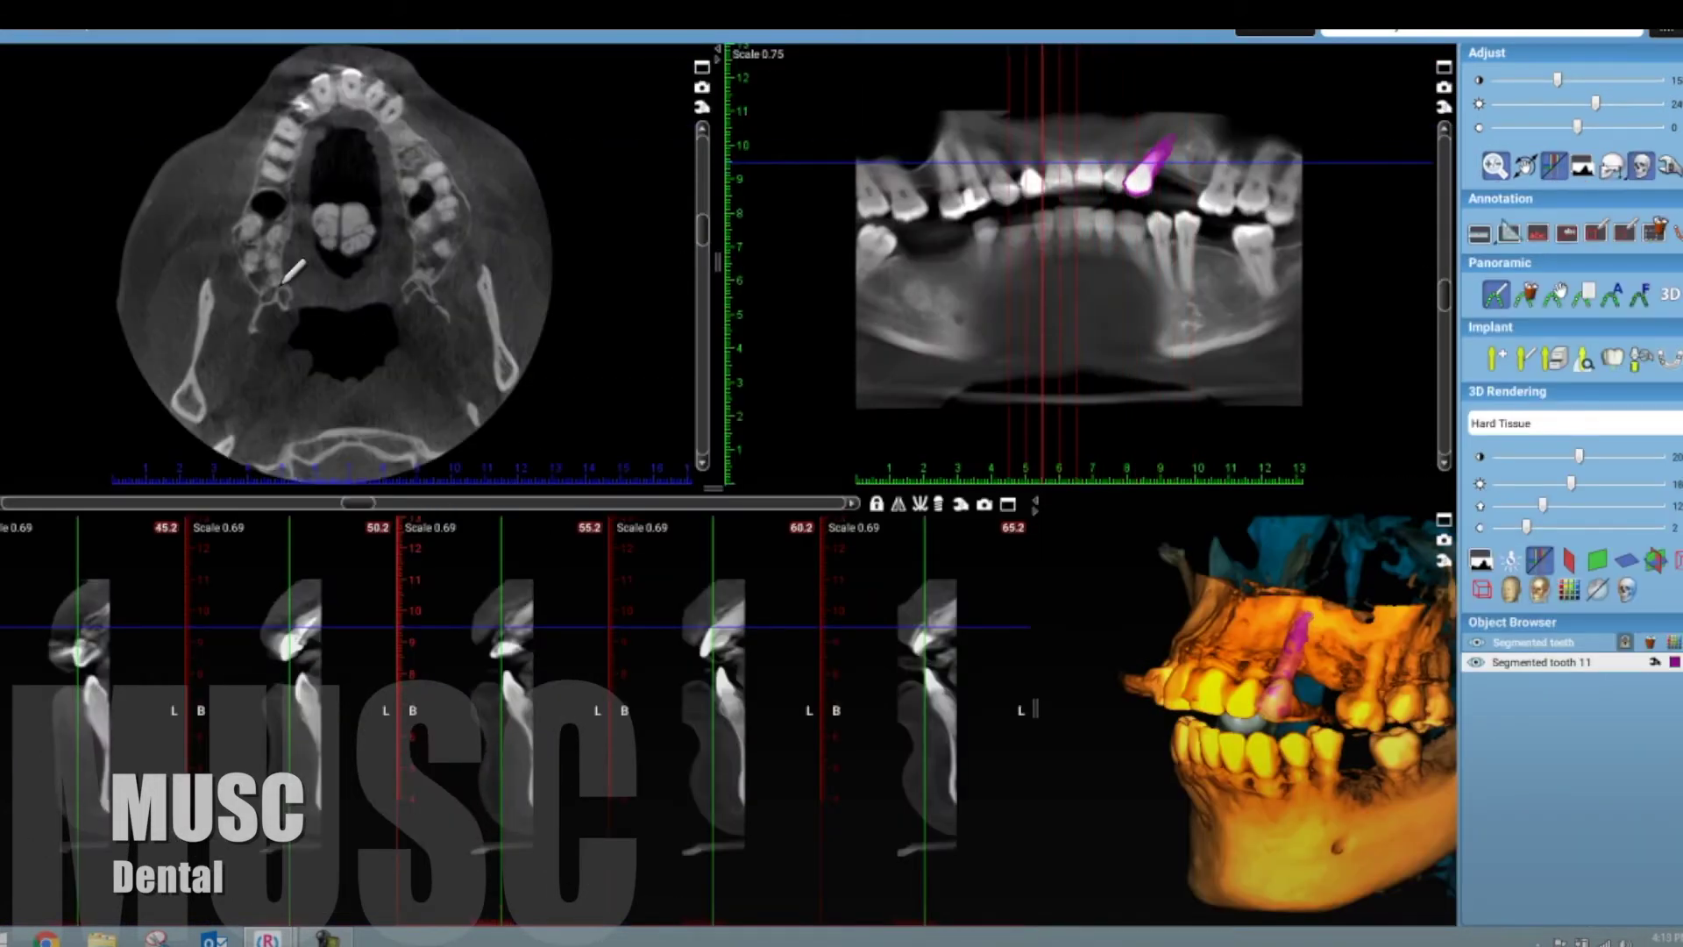
click(296, 119)
double_click(443, 232)
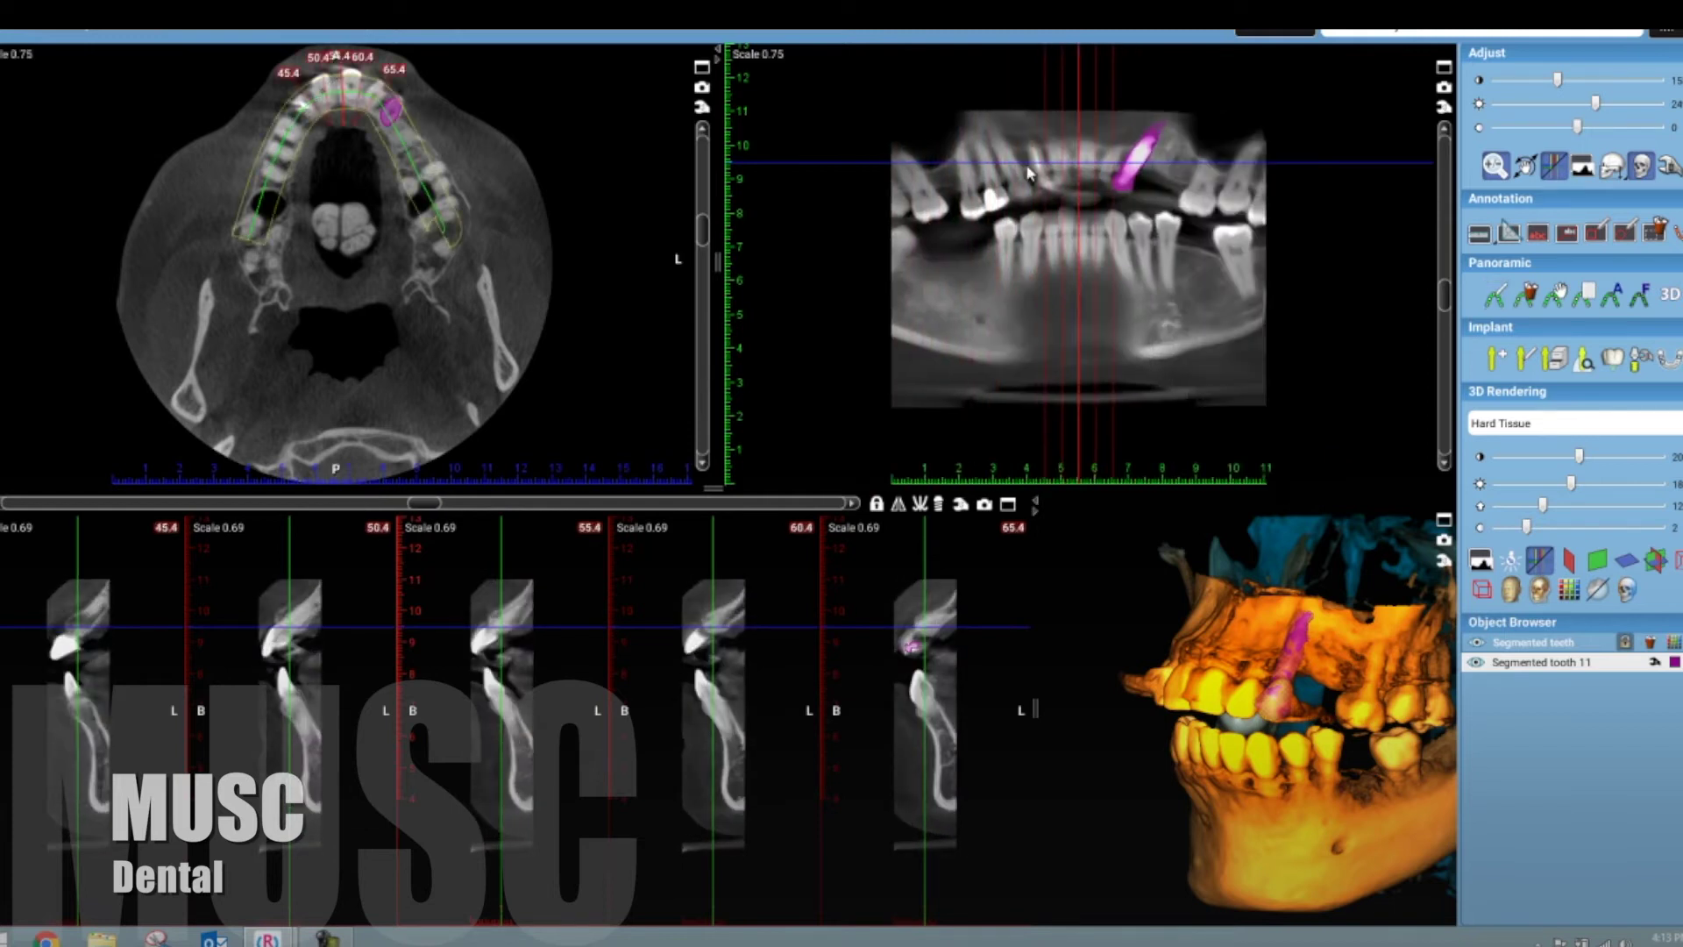
drag(421, 504, 591, 503)
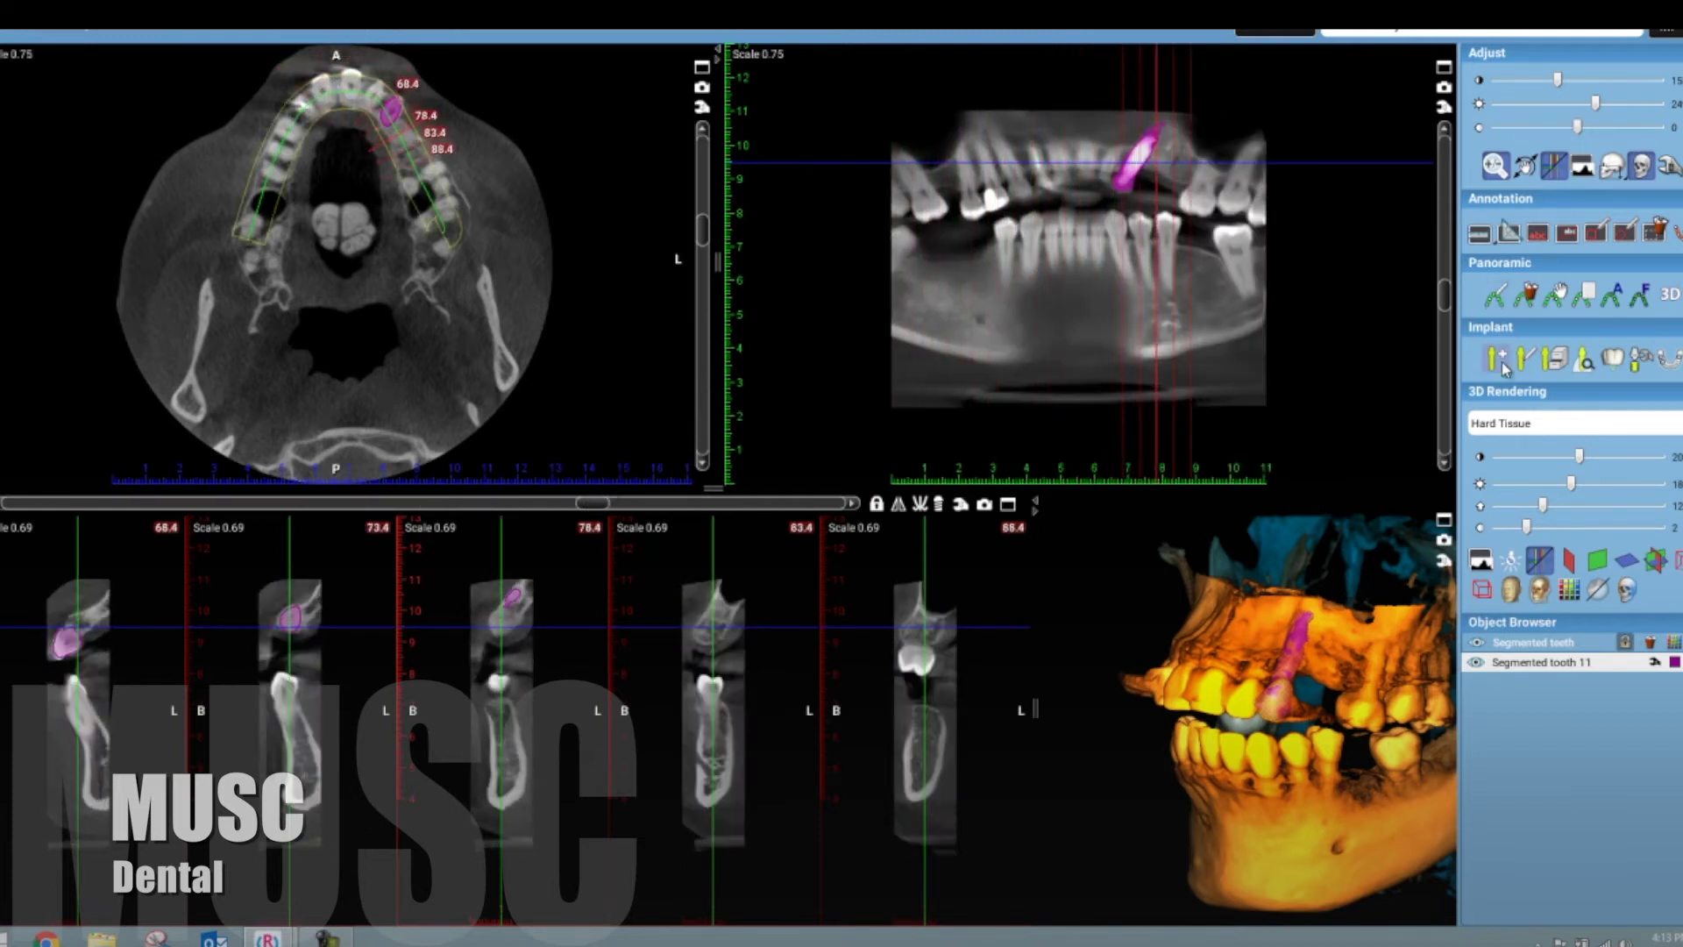
drag(655, 508, 654, 505)
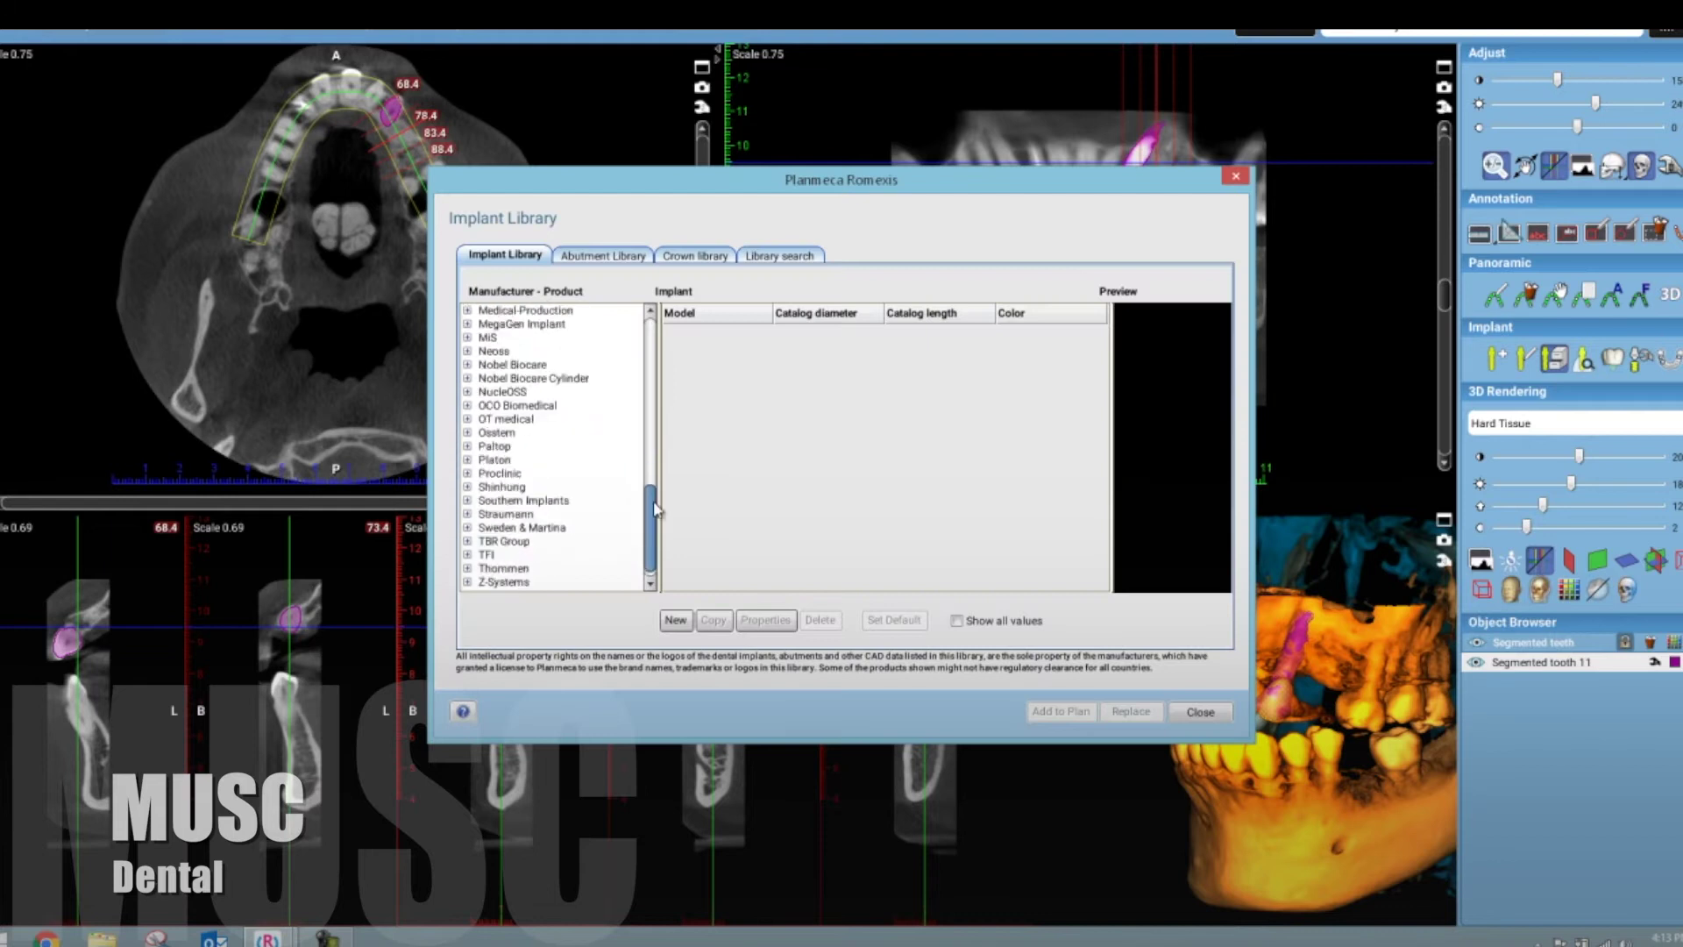
scroll(614, 541, up, 7)
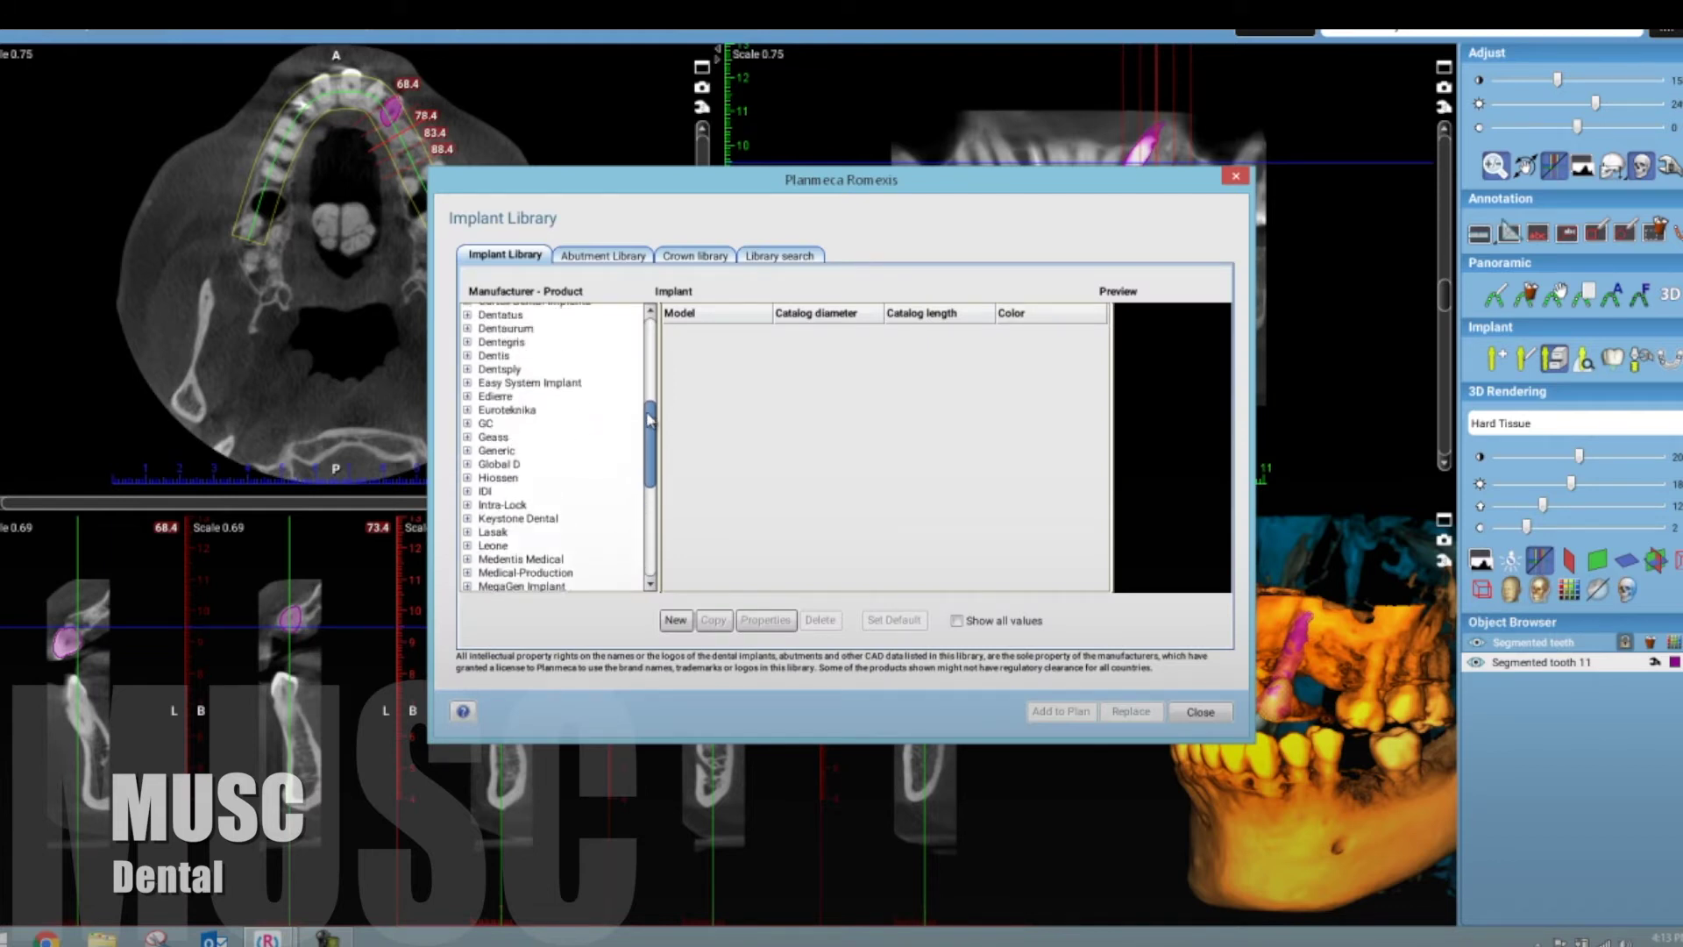
drag(664, 414, 676, 509)
- Add a Zimmer Tapered Screw-Vent TSVH10 implant from the Implant Library to the plan
double_click(566, 545)
click(526, 564)
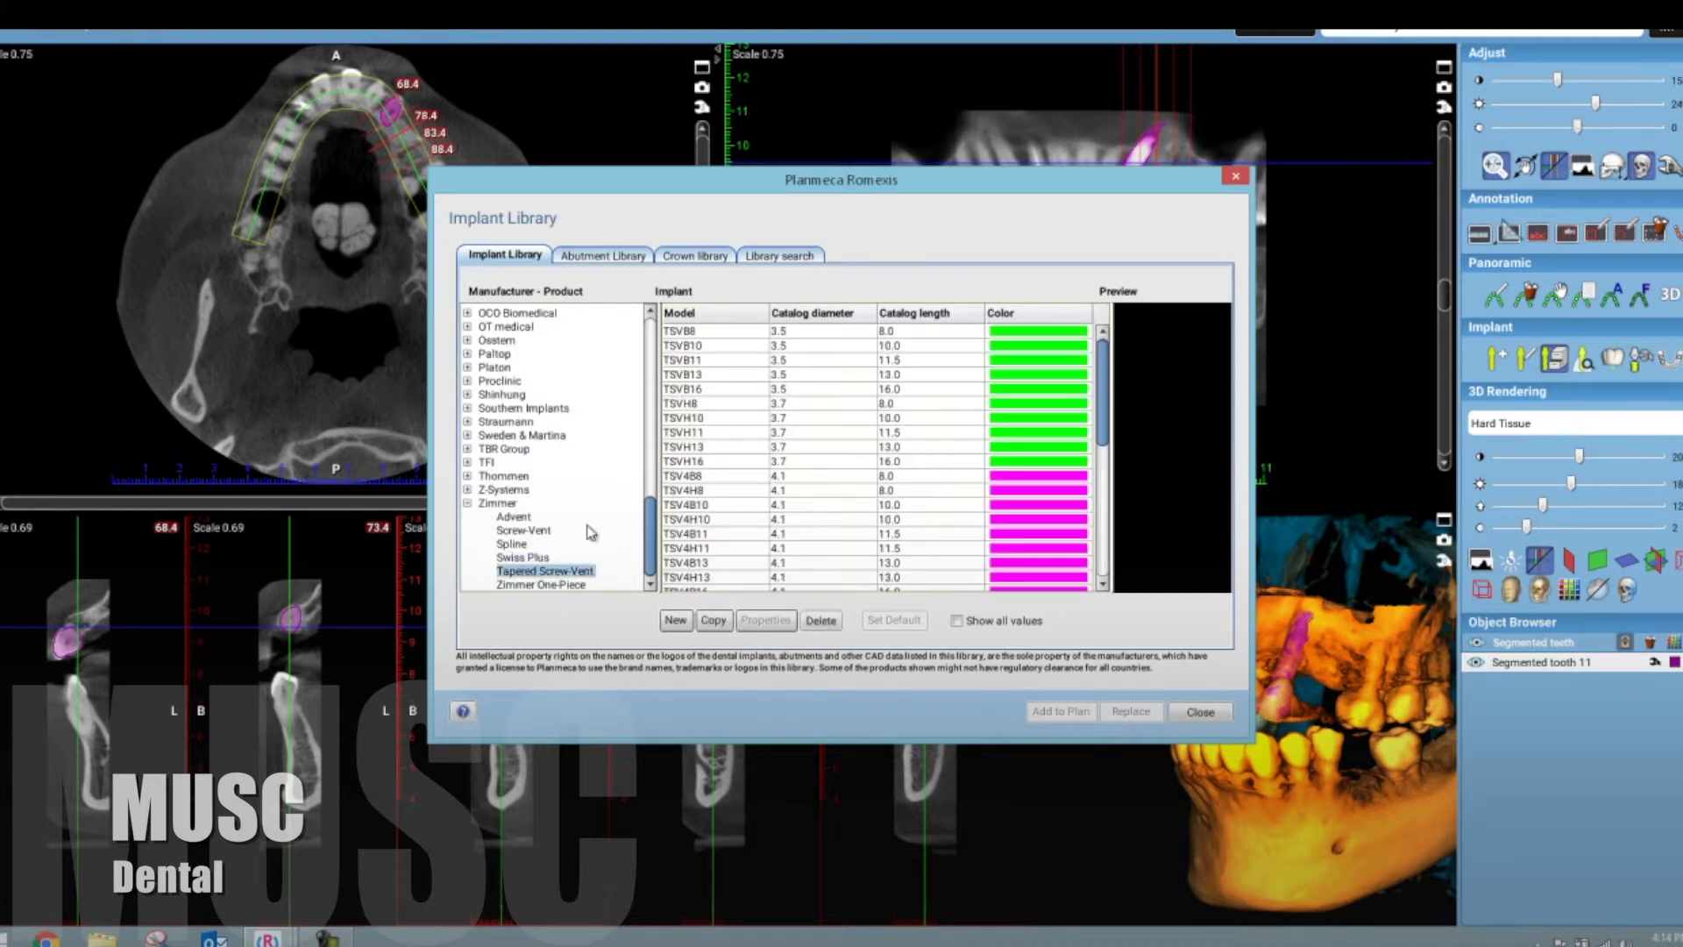
click(789, 418)
click(1060, 711)
- Place the implant at the gap and tilt its lower end in the panoramic view
click(711, 609)
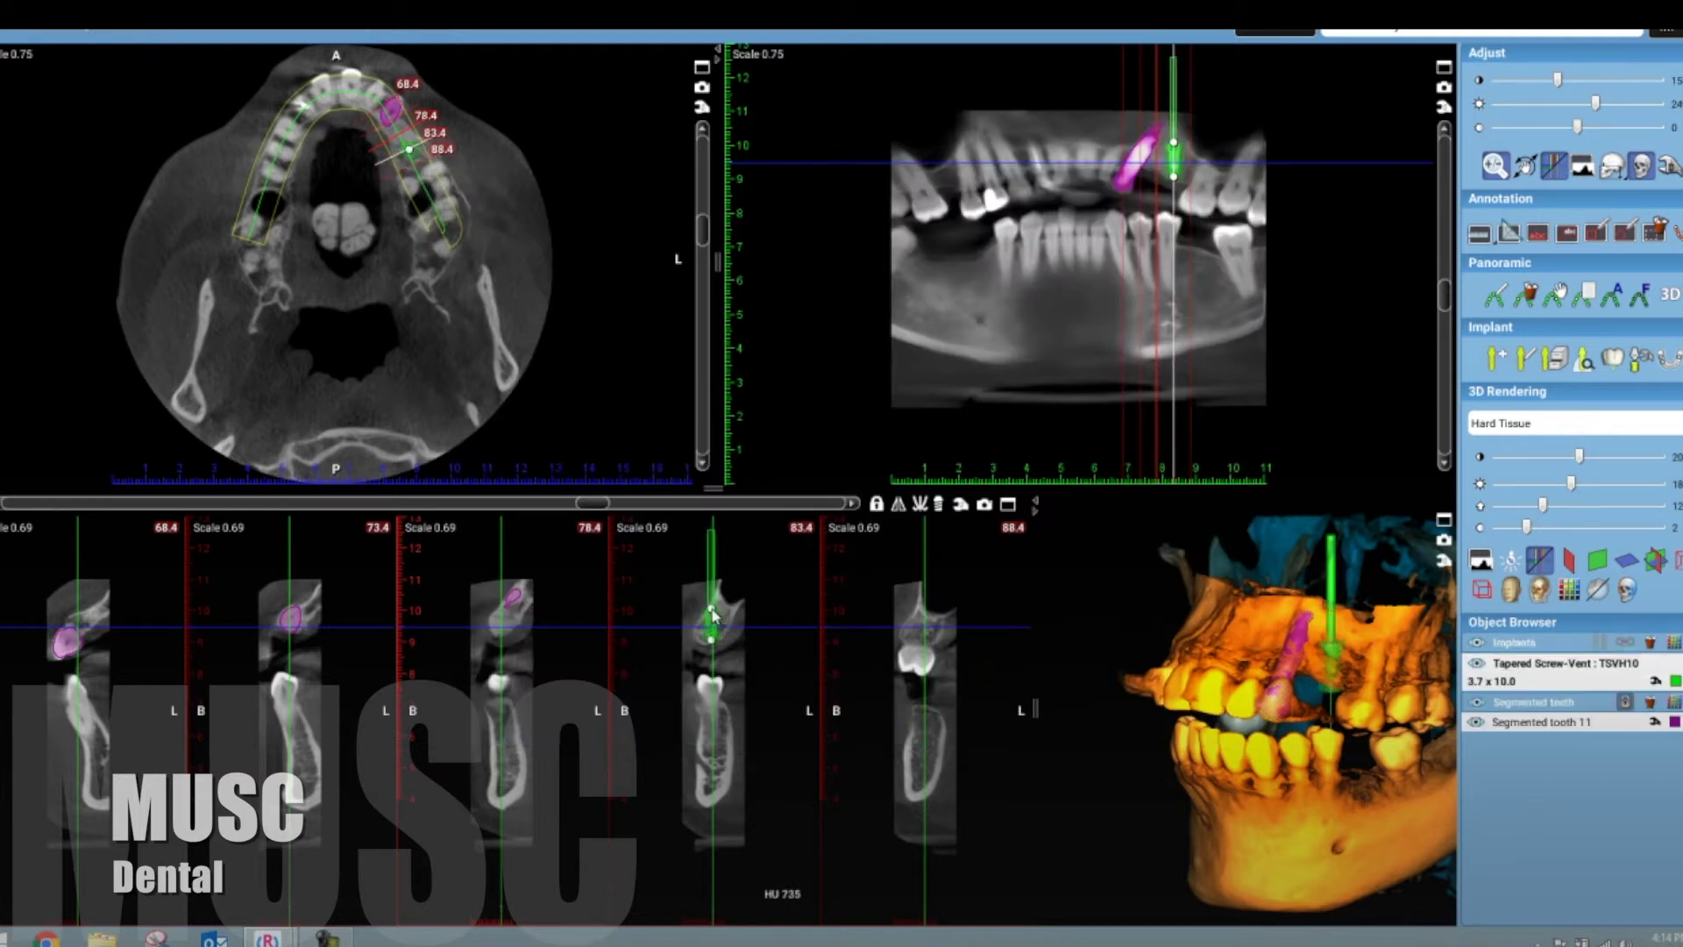
double_click(724, 635)
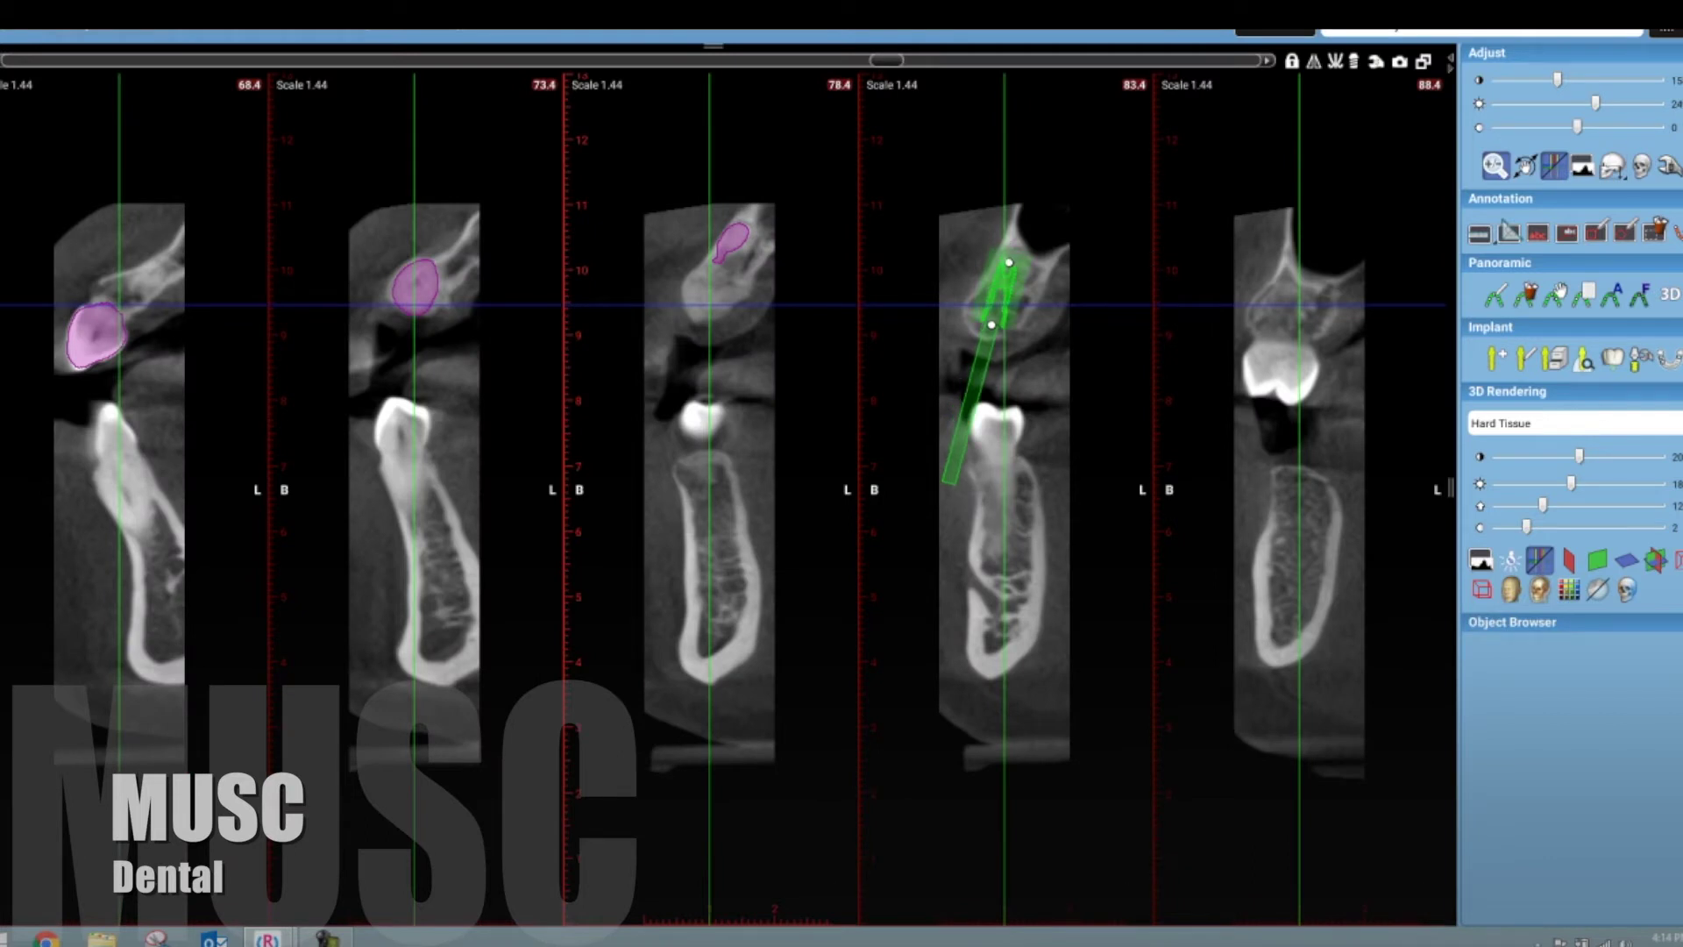
click(1421, 61)
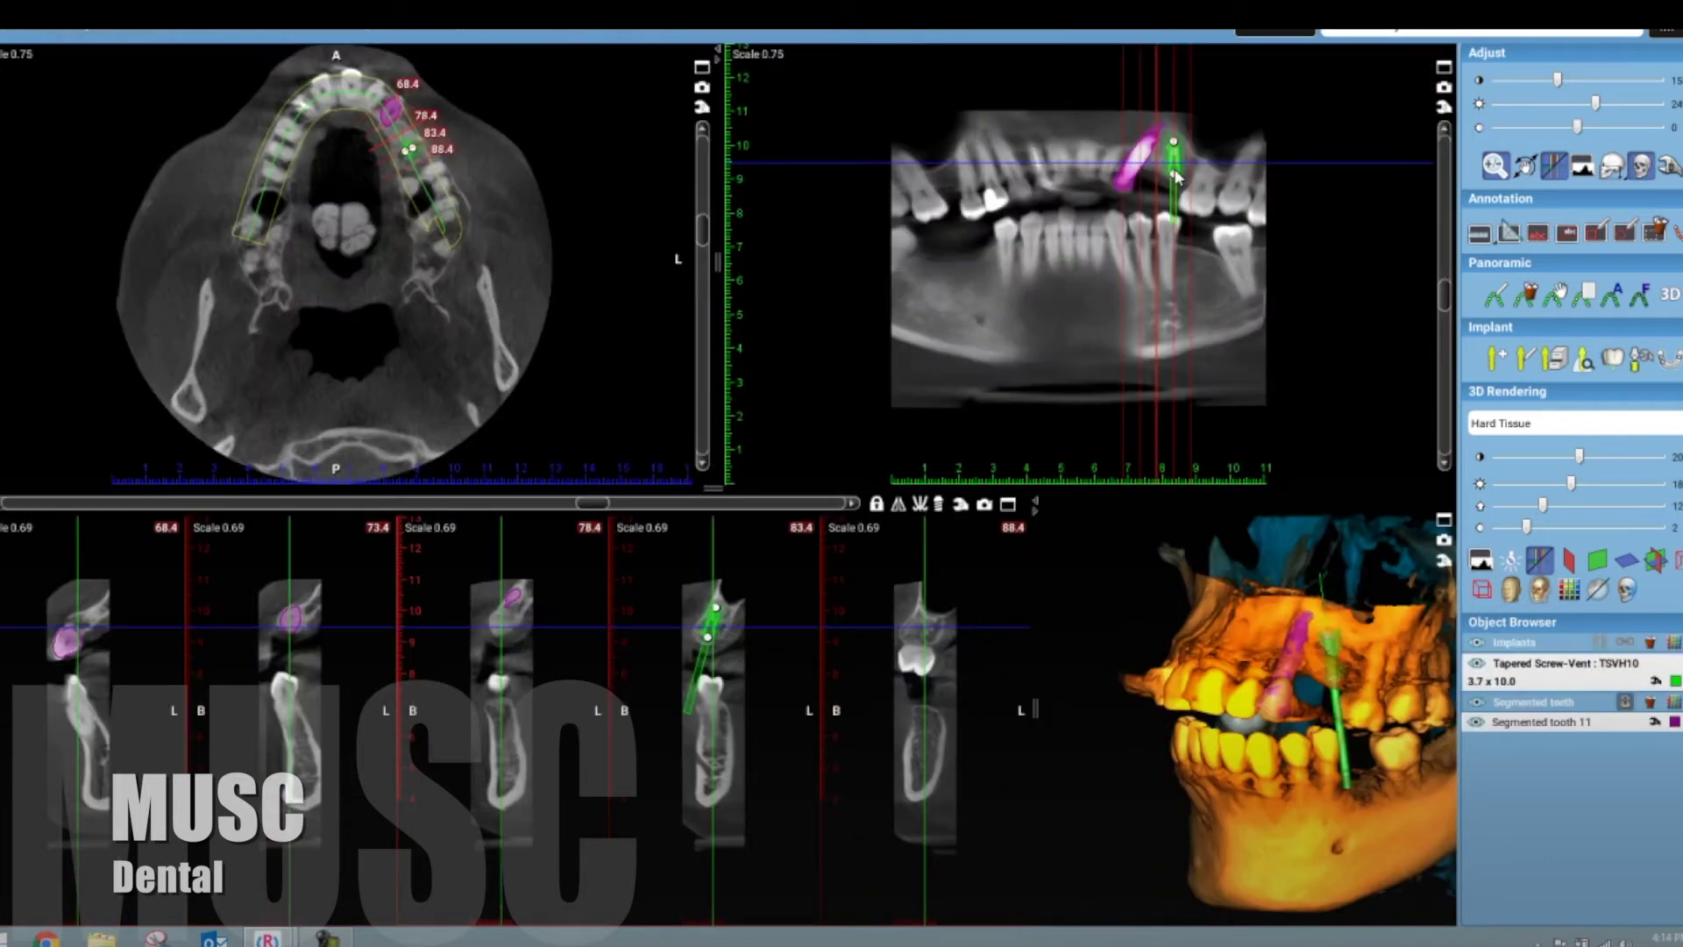
drag(1176, 178, 1178, 157)
scroll(470, 263, up, 3)
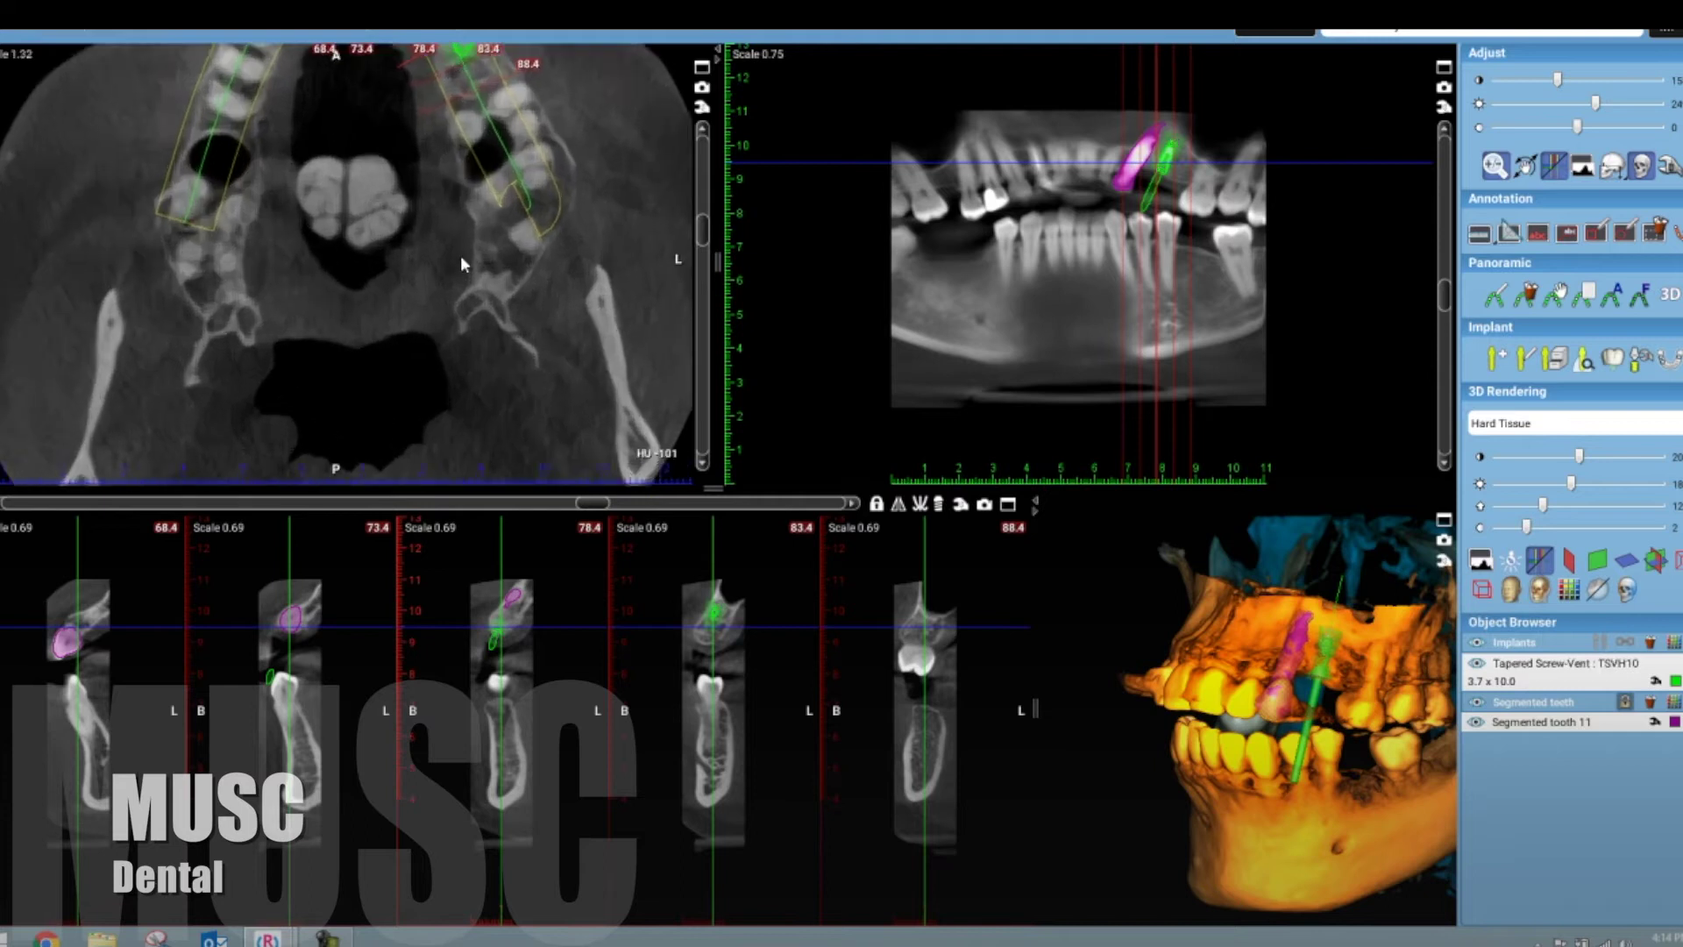
- Review the implant position in enlarged axial, 3D and panoramic views
double_click(470, 263)
mouse_move(1435, 346)
mouse_down()
mouse_move(1435, 311)
mouse_move(1440, 370)
mouse_move(1435, 320)
mouse_up()
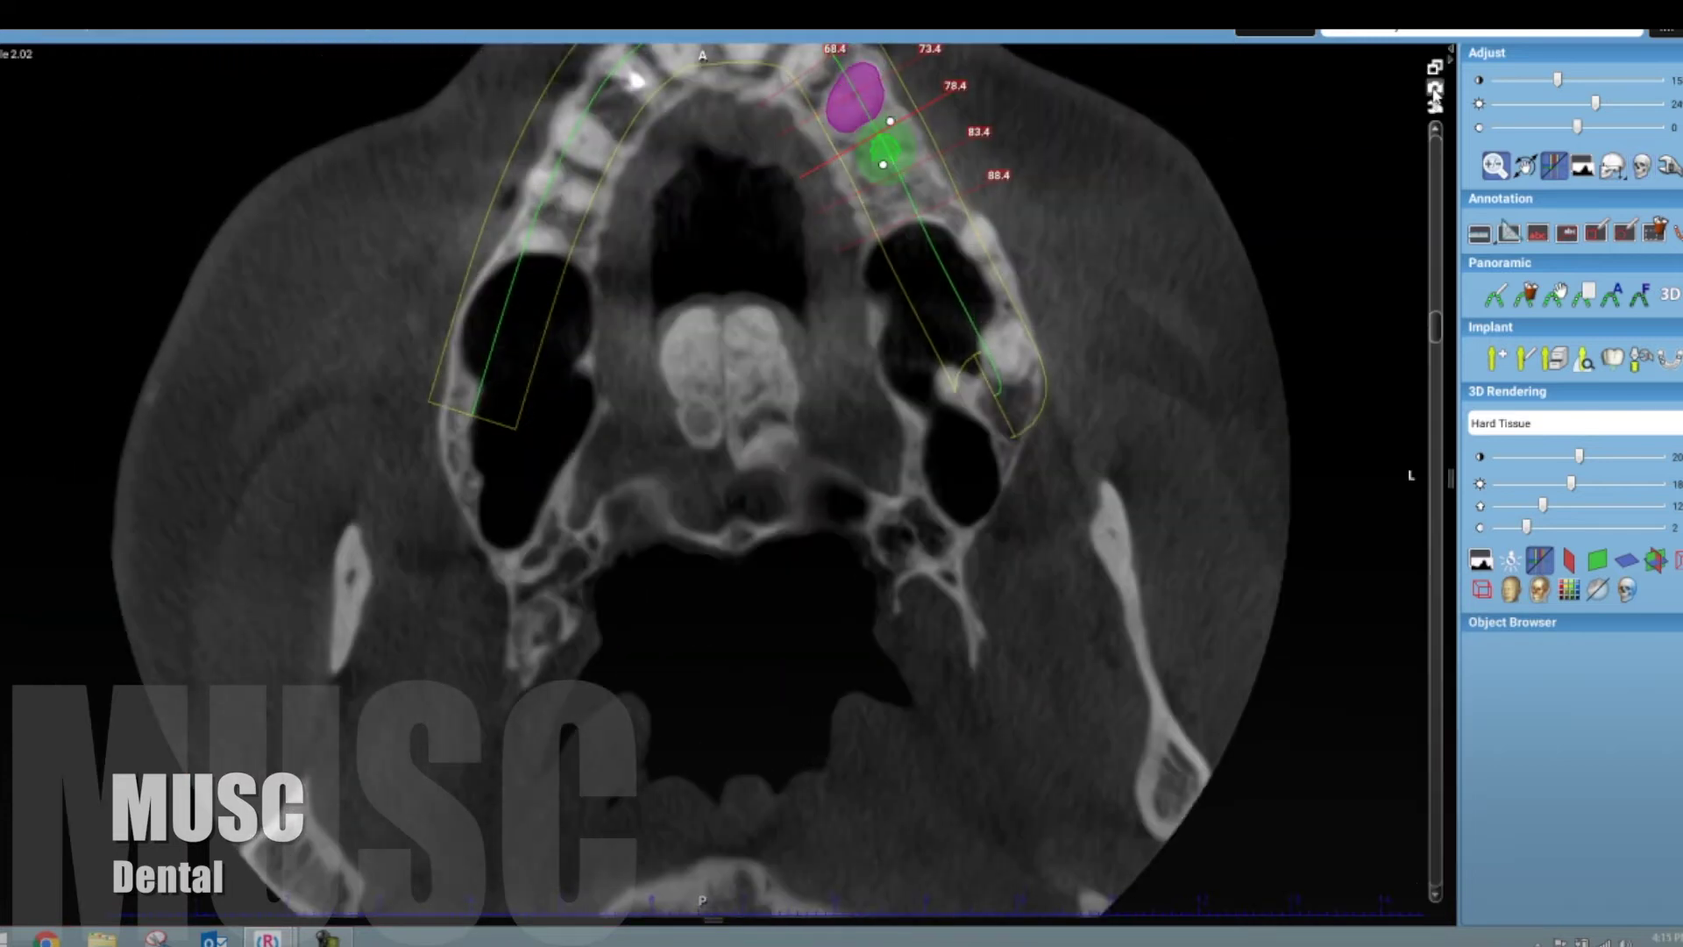
double_click(1048, 312)
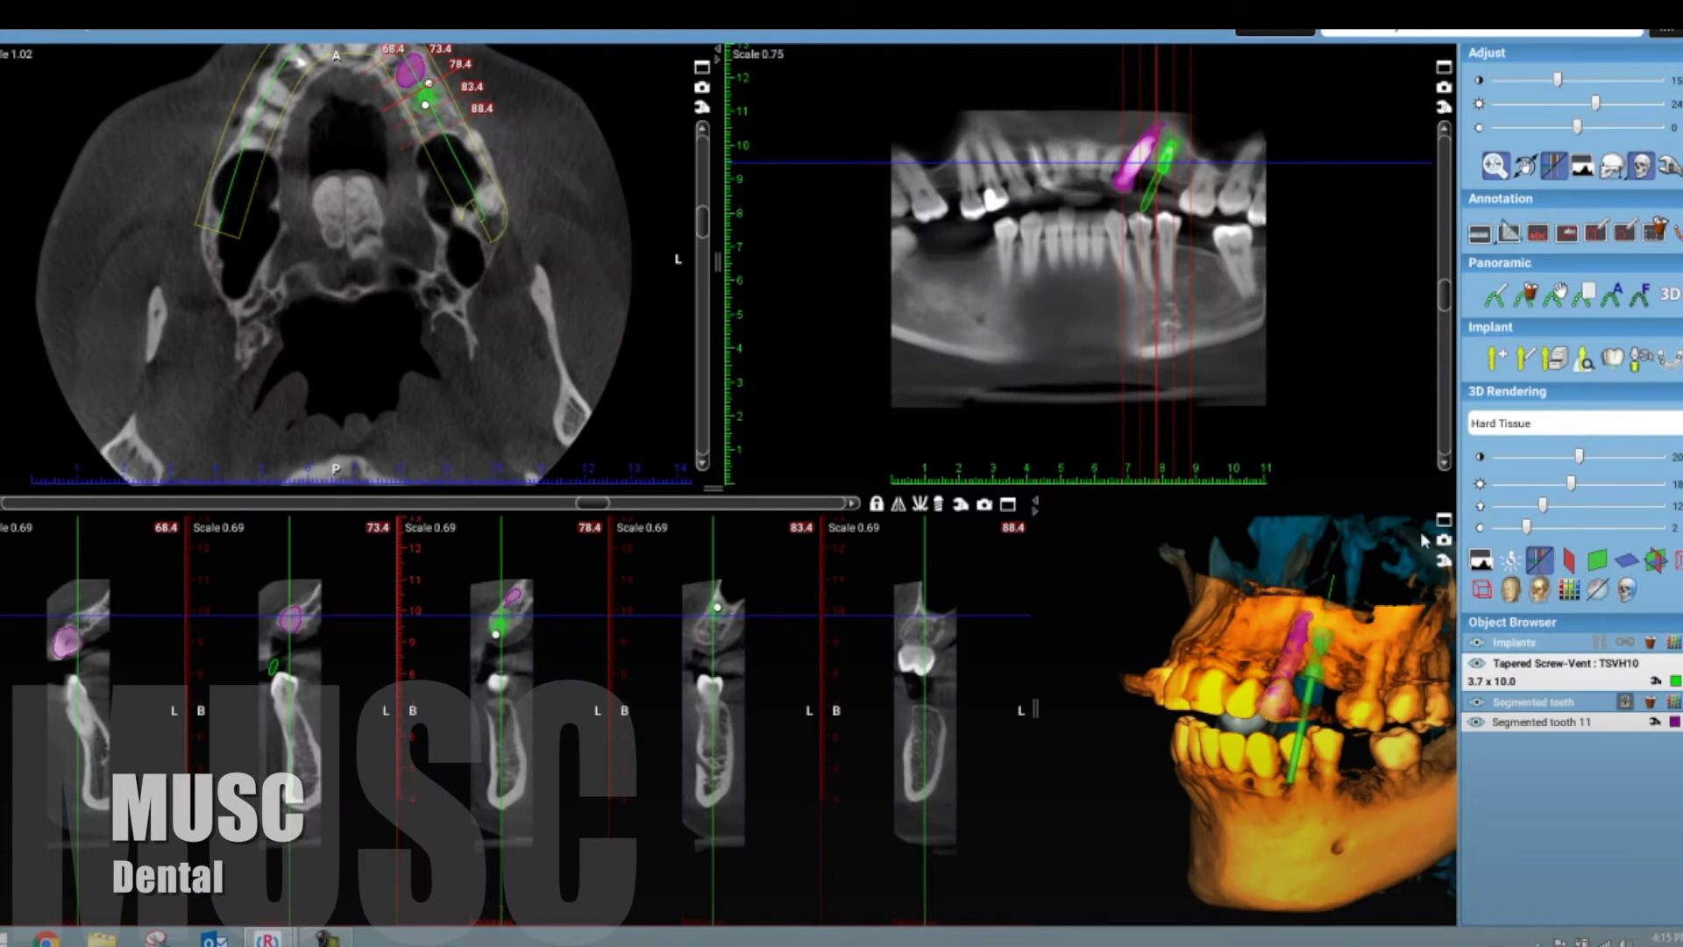
double_click(1273, 619)
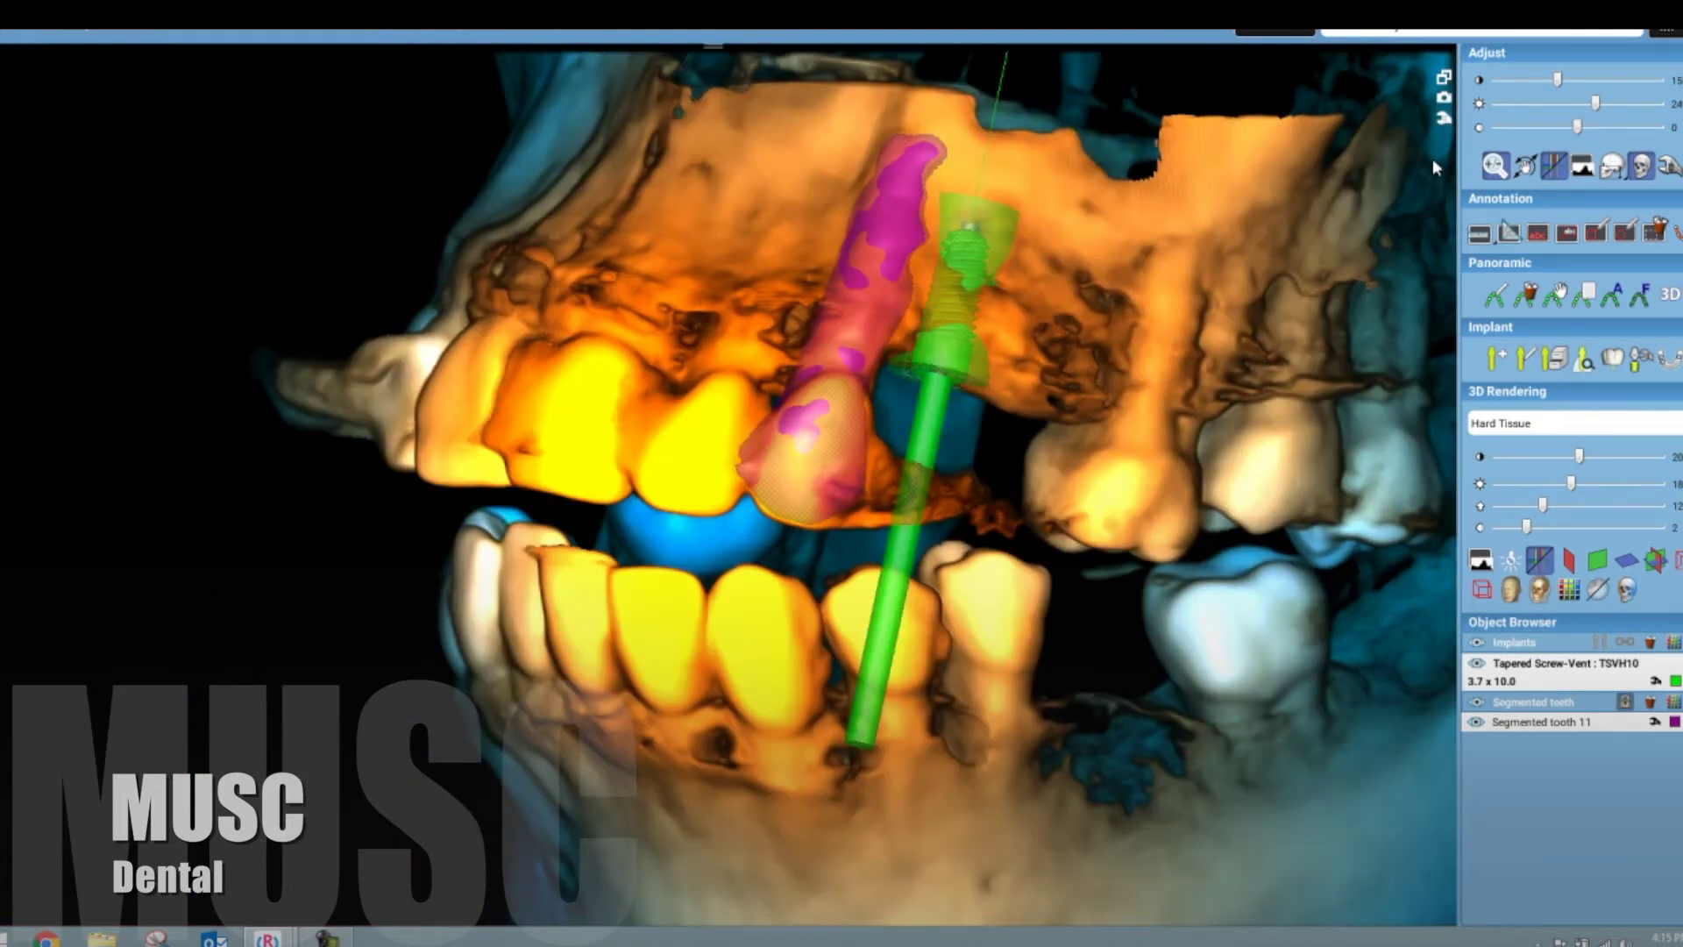
double_click(993, 440)
double_click(905, 270)
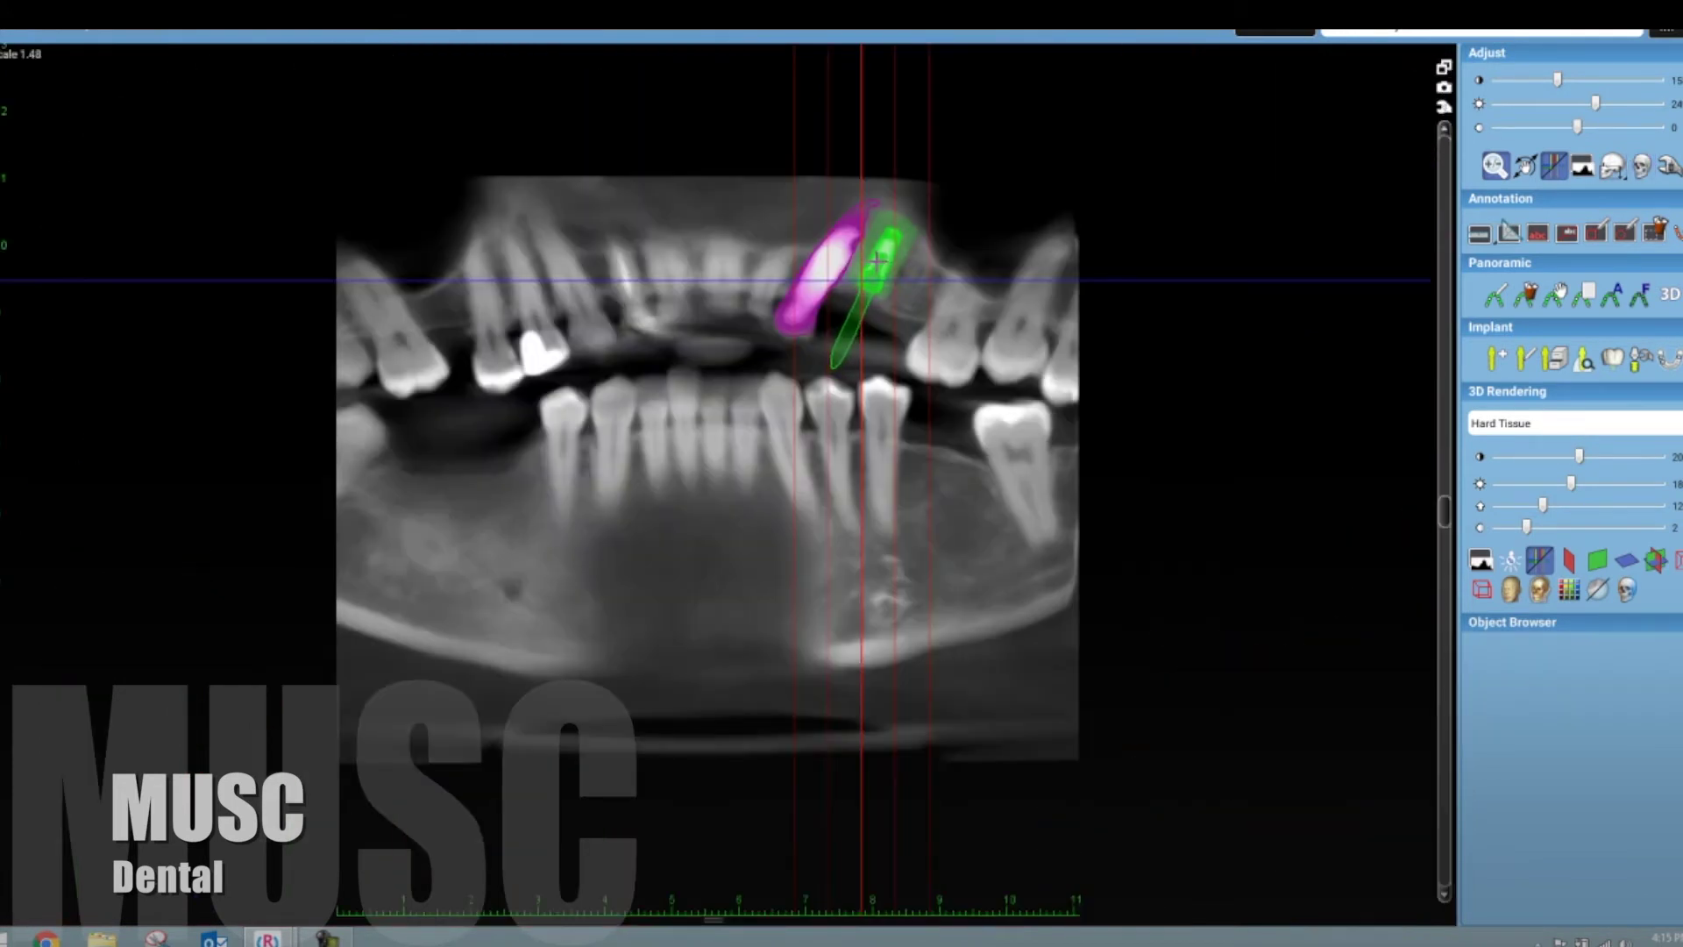
double_click(836, 354)
drag(1218, 702, 1229, 776)
- Tilt the implant by its top end in the enlarged cross-sections and settle its position
double_click(719, 666)
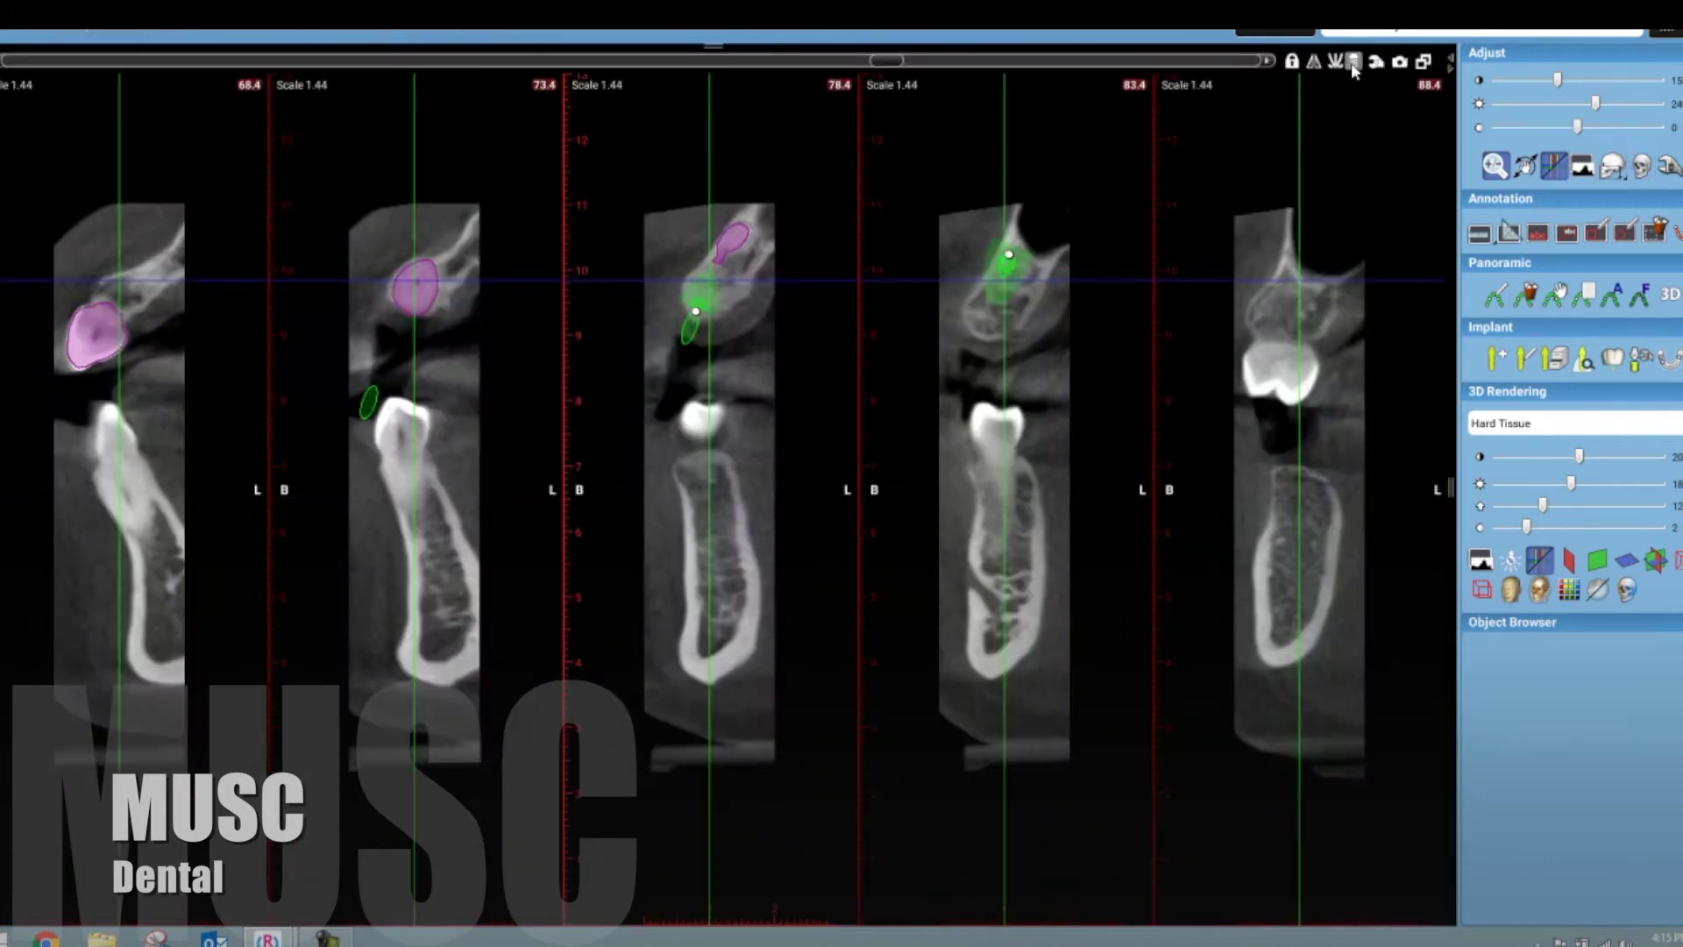
scroll(666, 438, up, 5)
drag(670, 62, 562, 62)
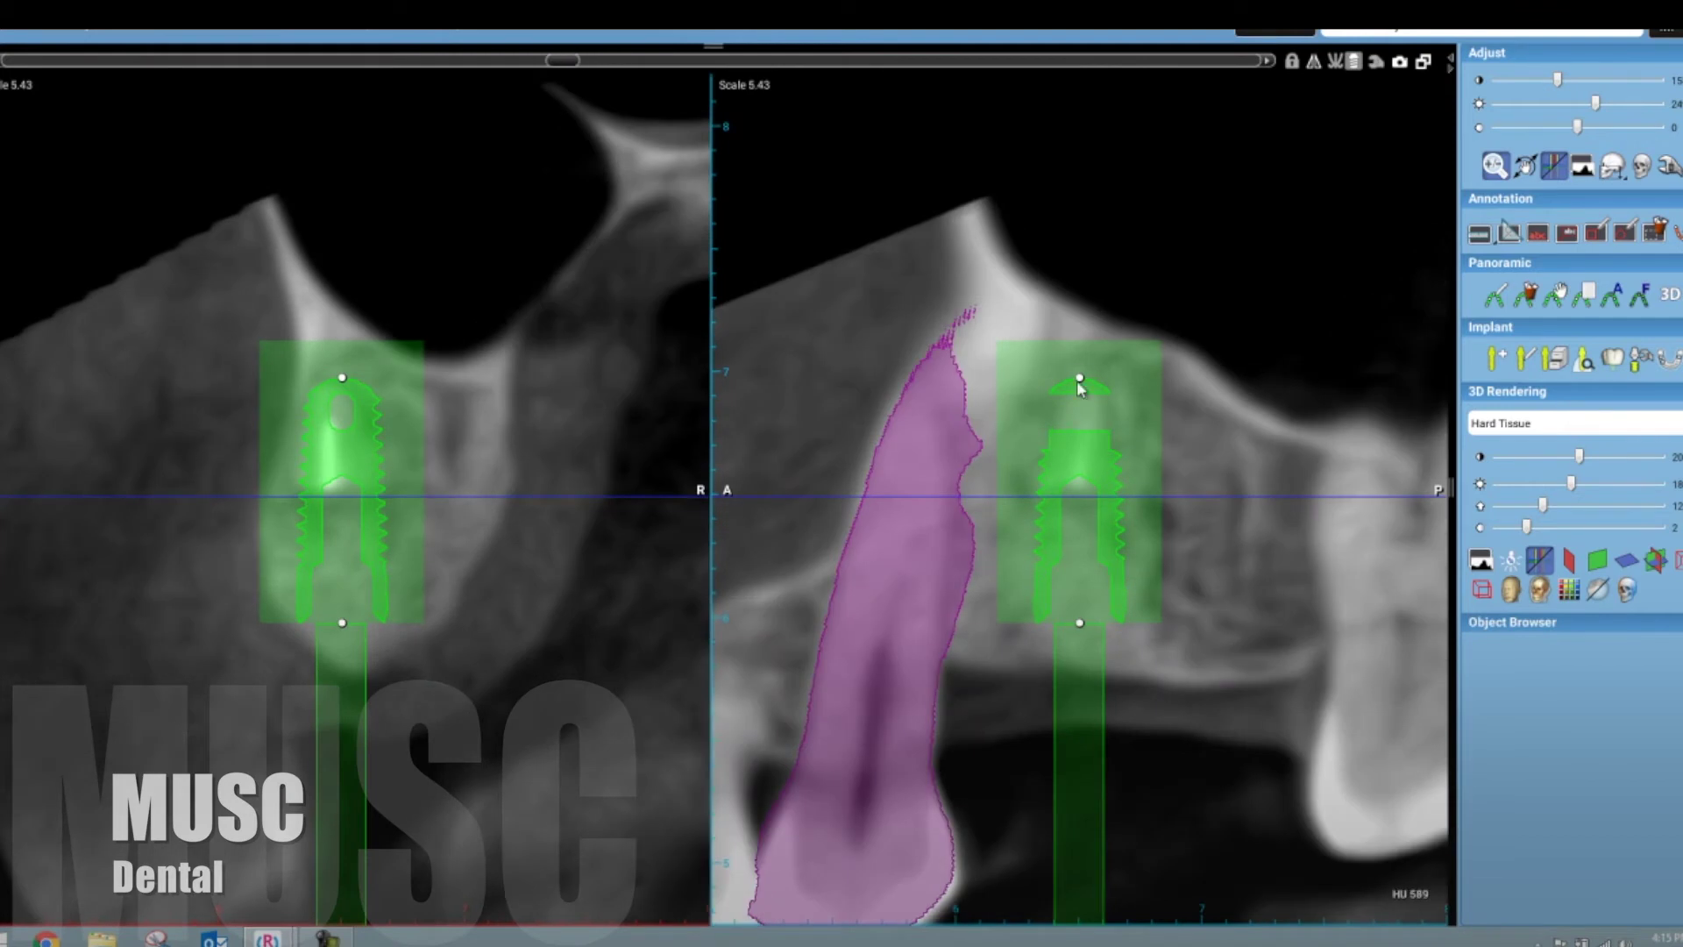
drag(1079, 377, 1090, 378)
drag(562, 61, 494, 61)
click(1438, 276)
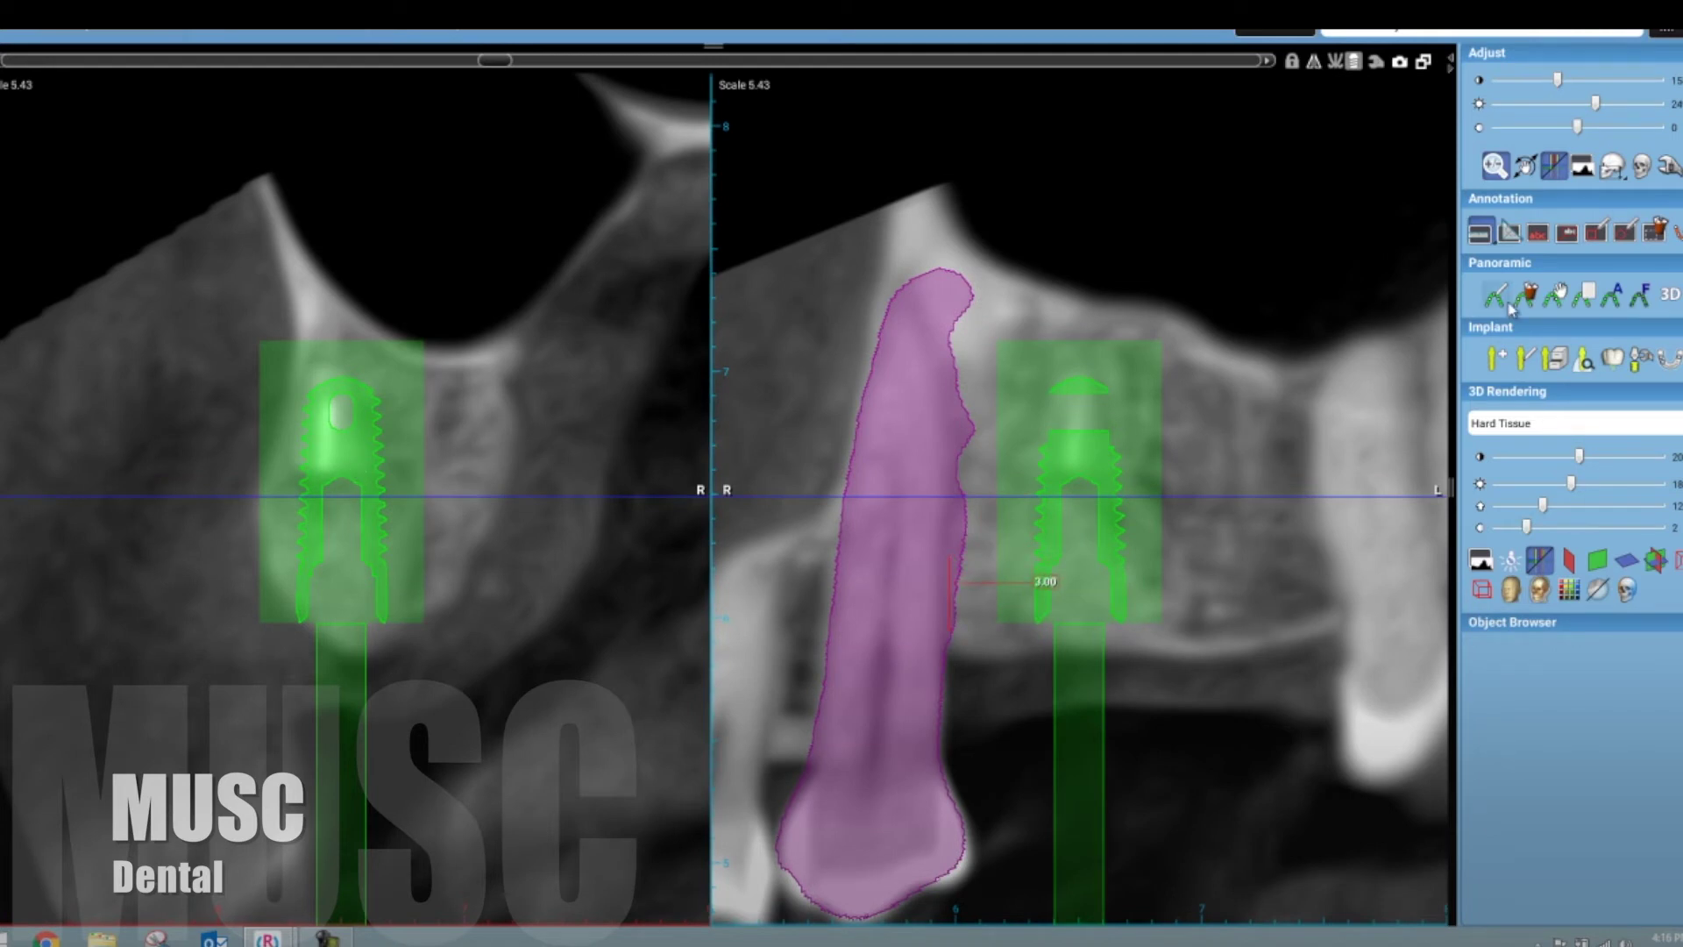
- Nudge the implant slightly to the right and return to the four-view layout
drag(340, 405, 346, 401)
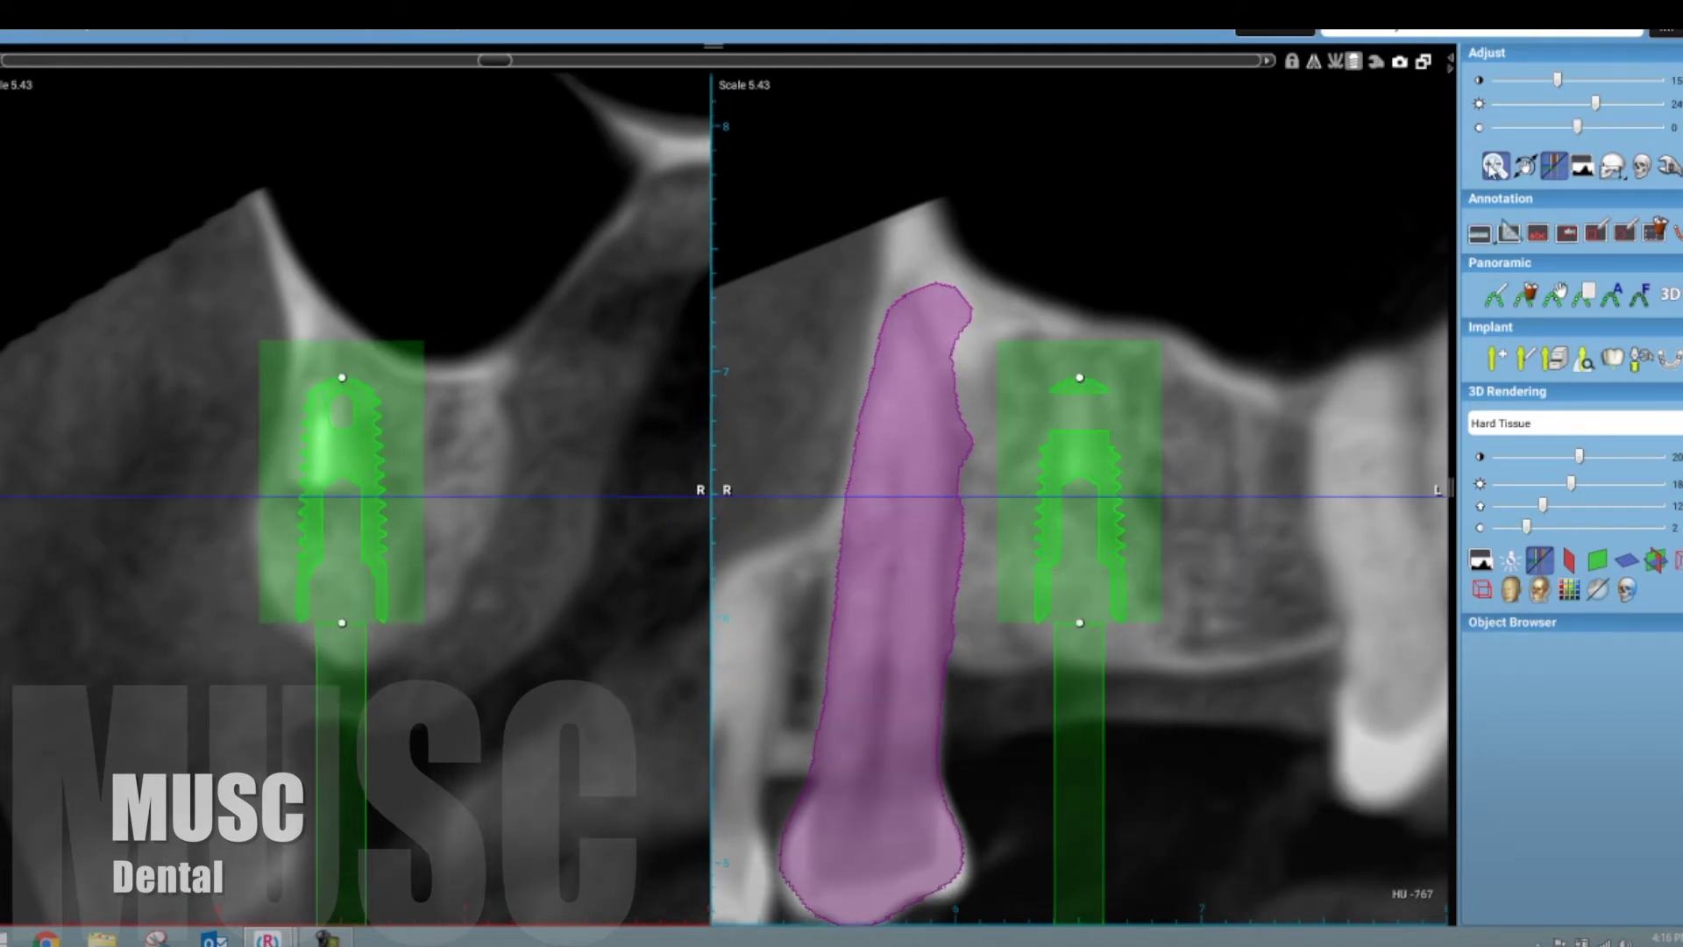
double_click(1249, 247)
double_click(1322, 167)
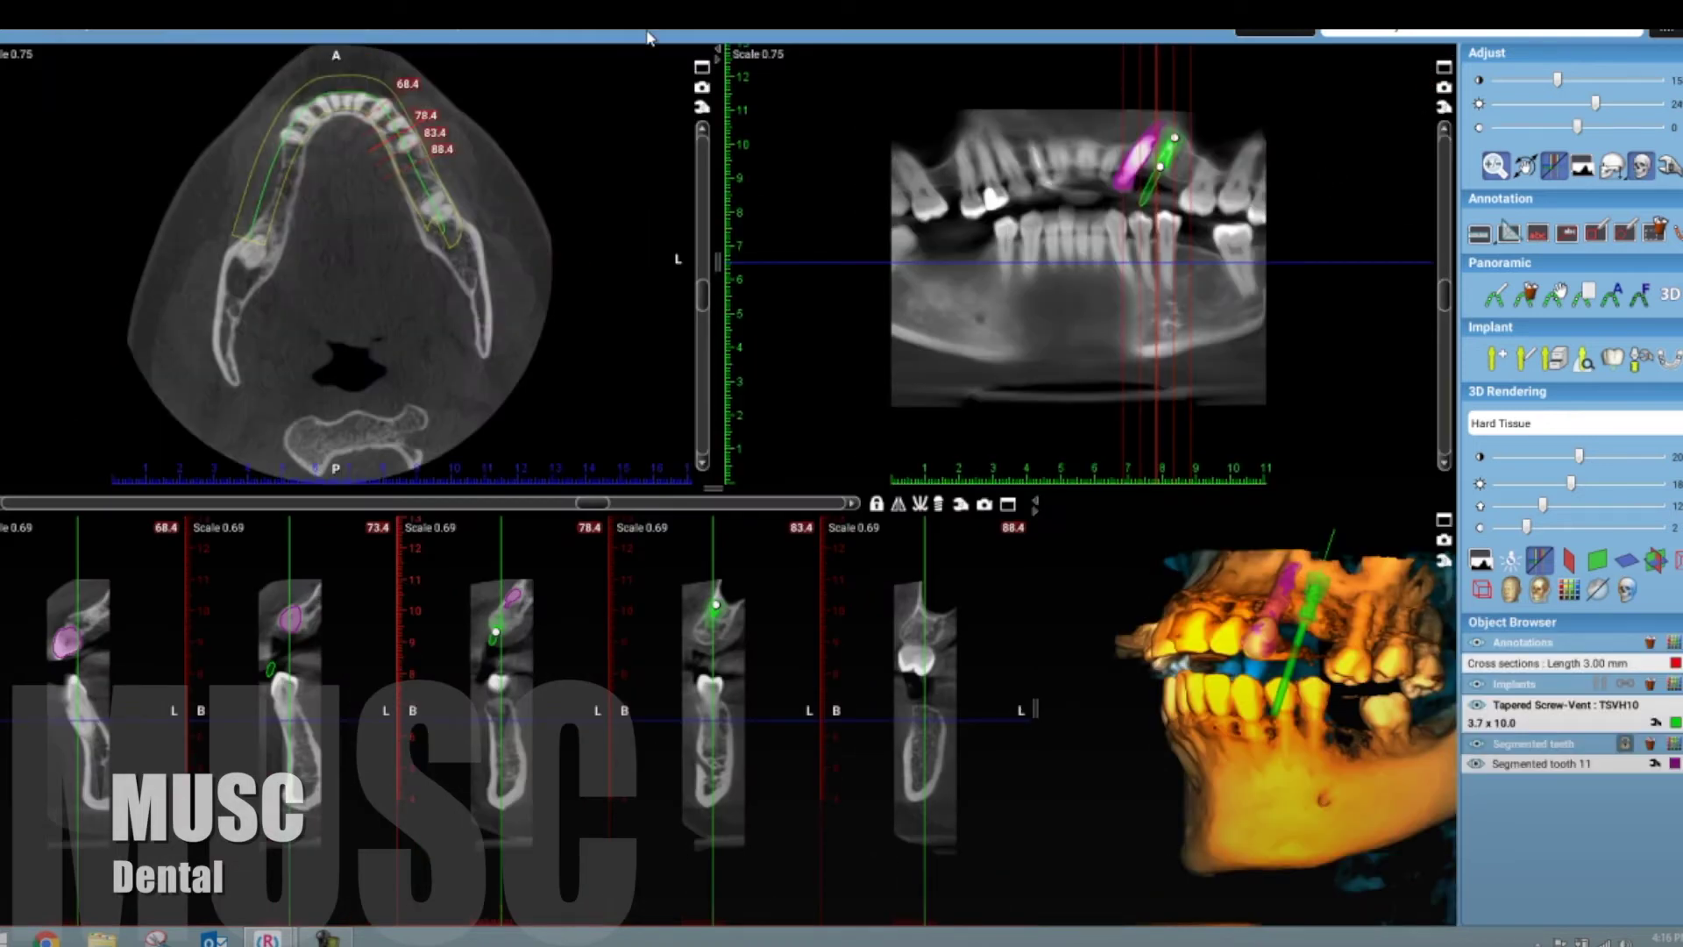
mouse_move(649, 37)
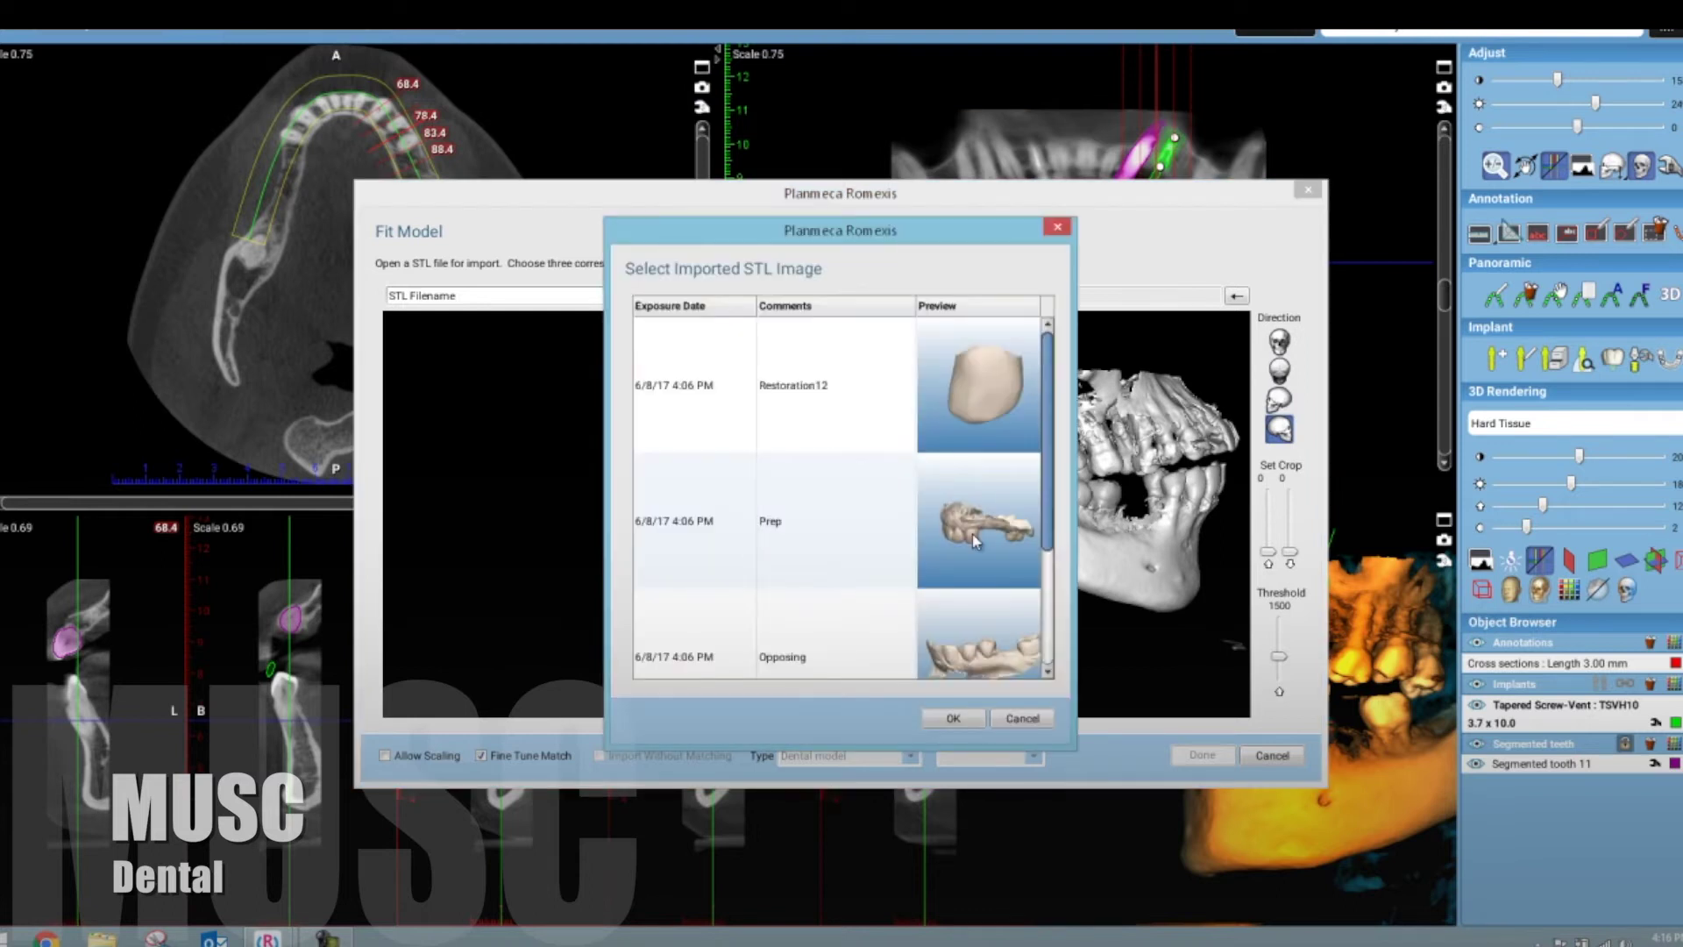
- Select the Prep scan for fitting and rotate it into view
click(971, 533)
click(947, 716)
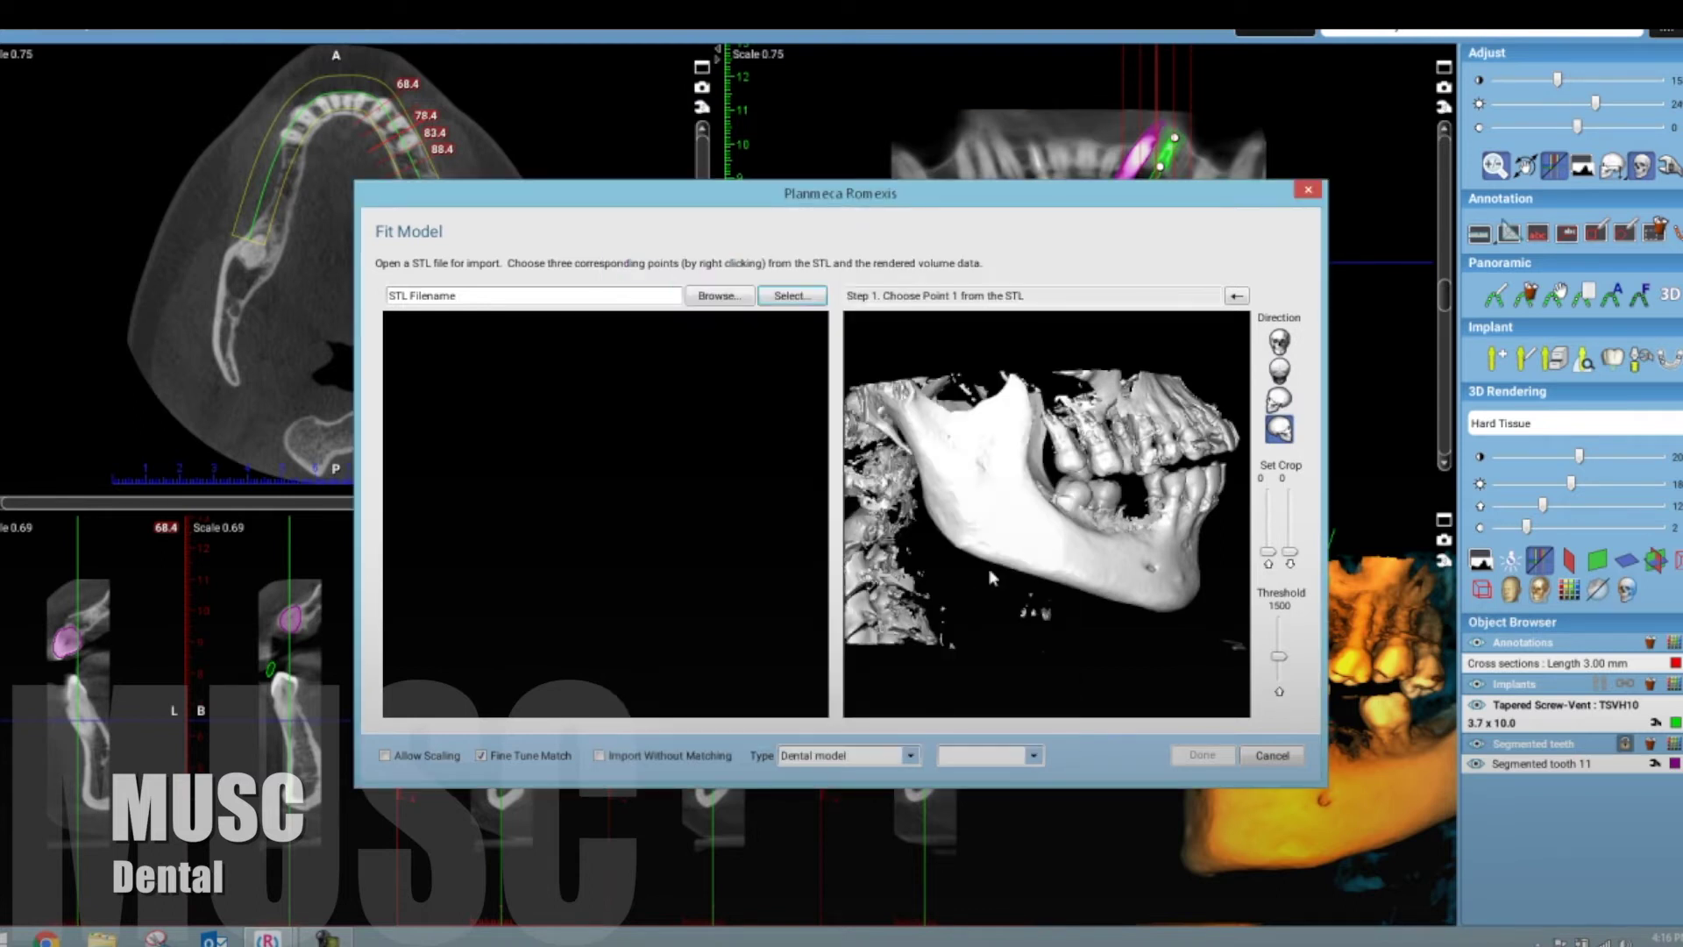
drag(755, 486, 618, 478)
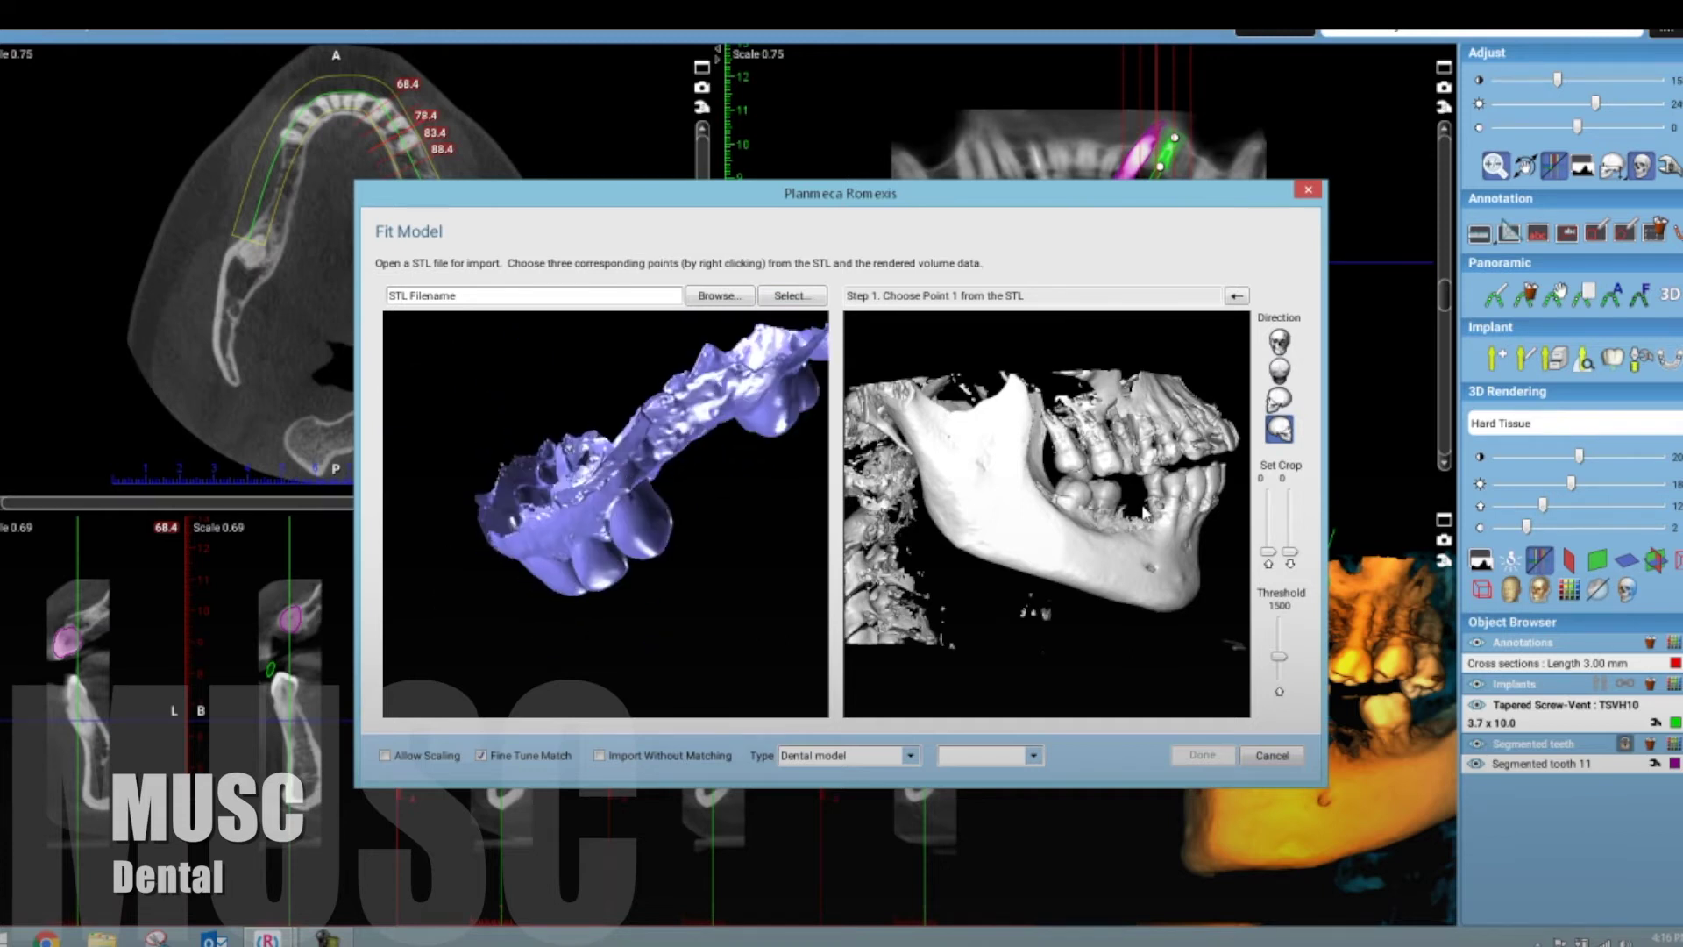
- Turn the volume rendering to a frontal view and raise its threshold to 1814
drag(885, 534, 977, 558)
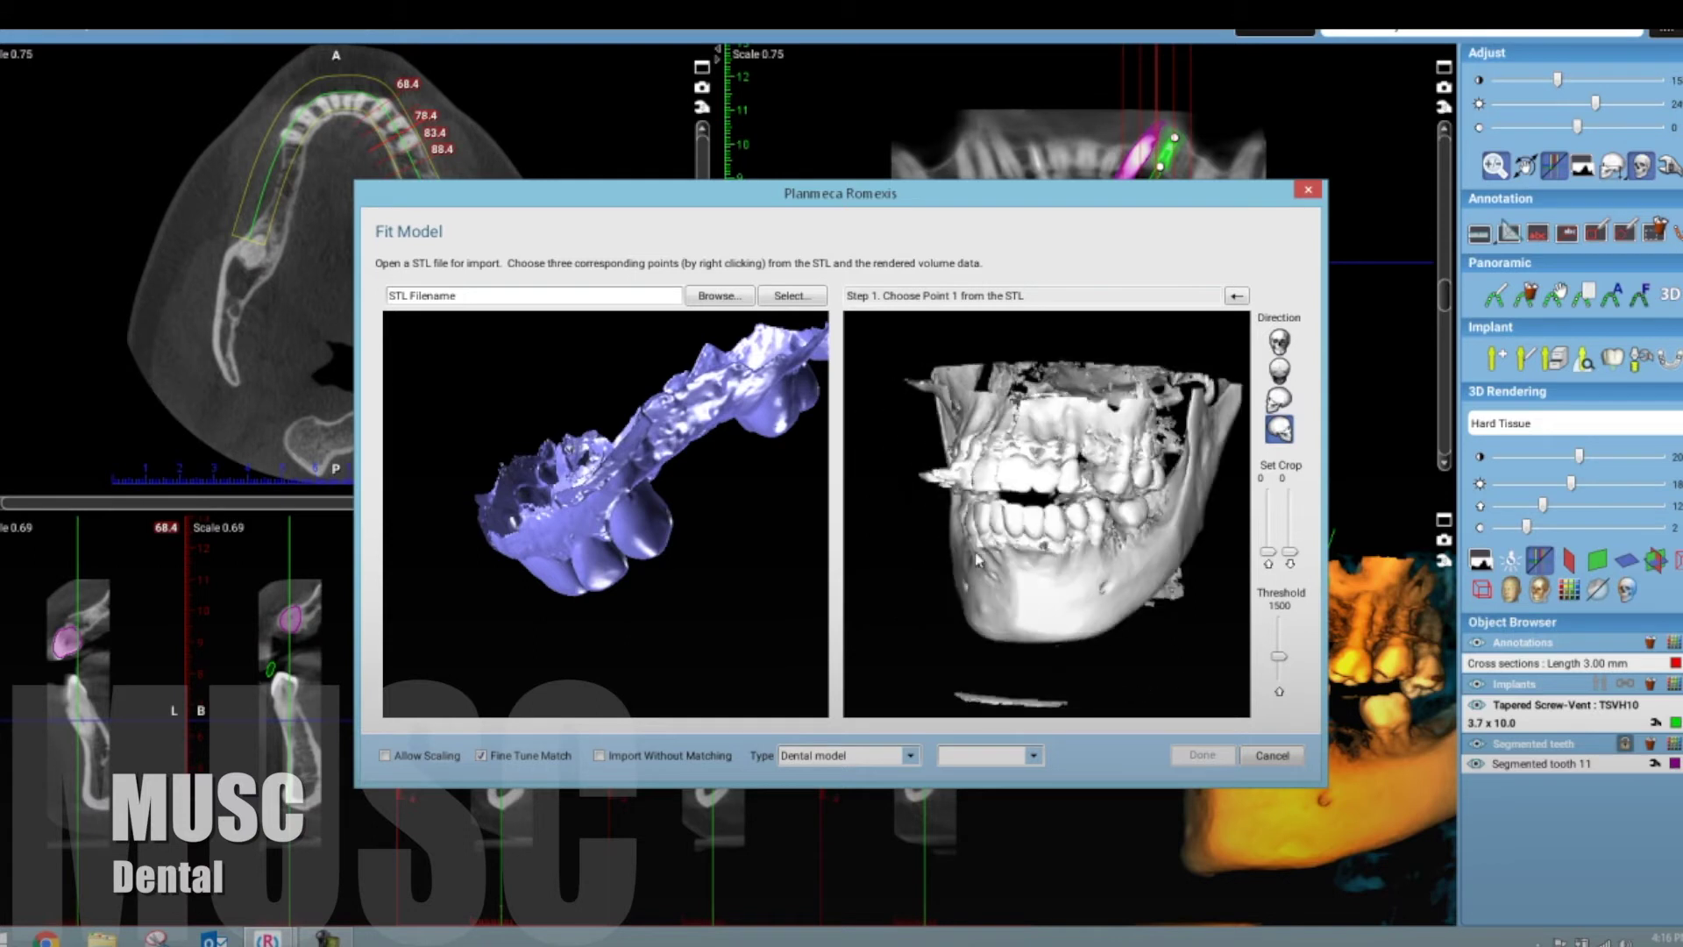
scroll(1081, 539, up, 6)
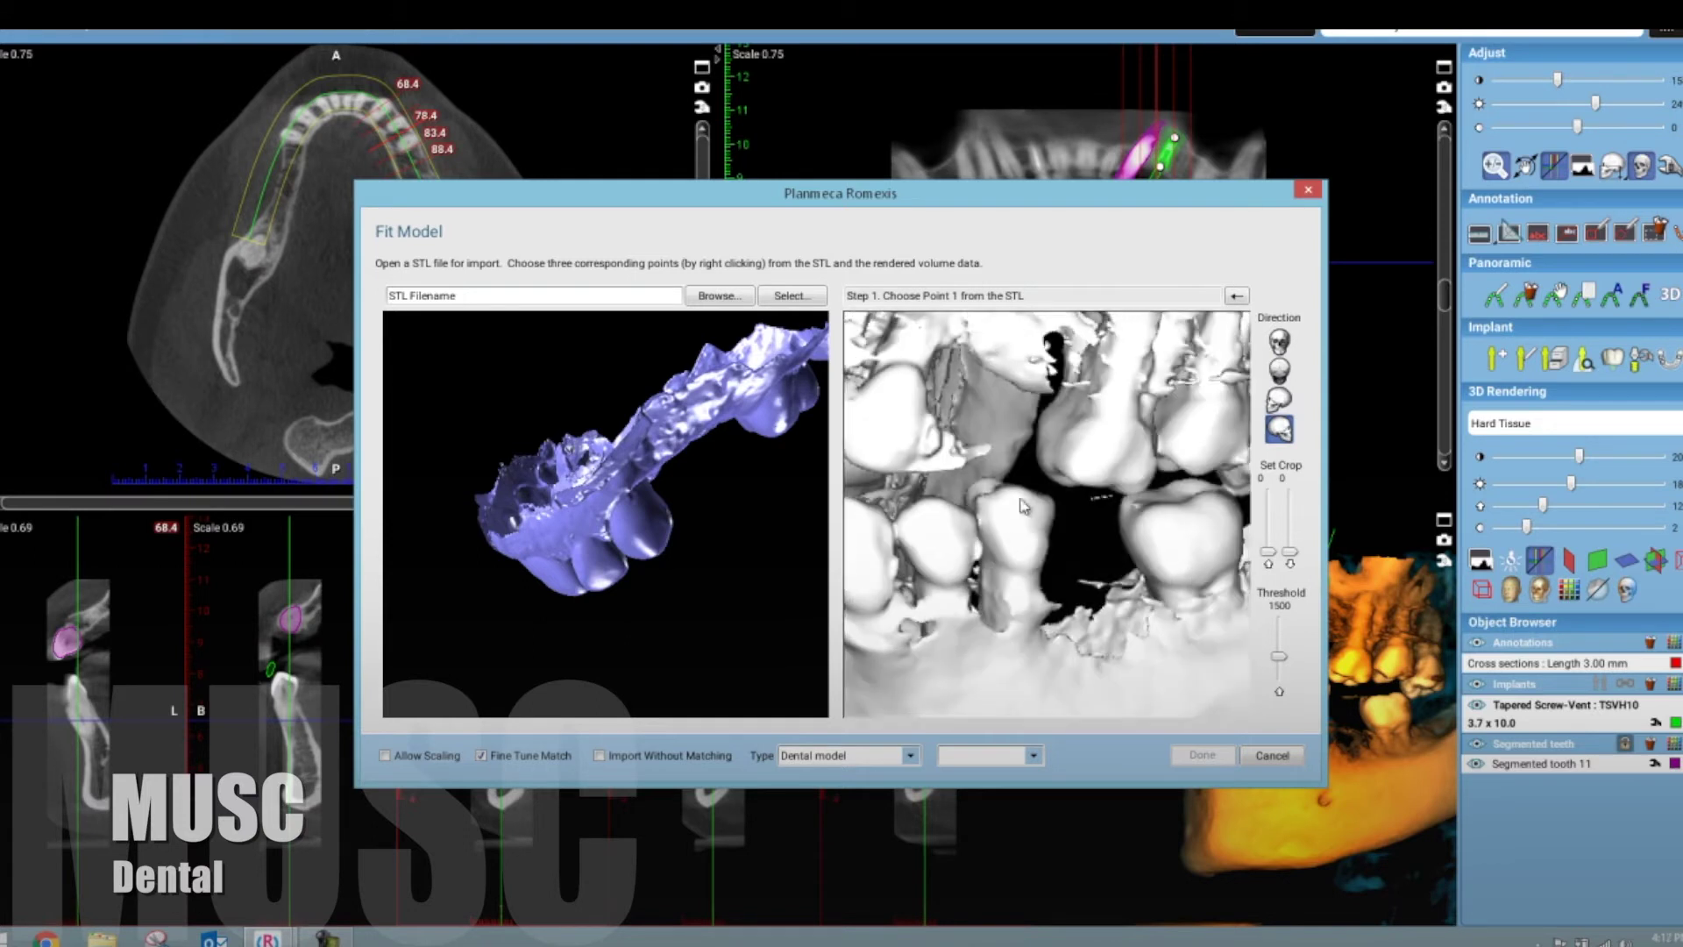
scroll(1021, 505, up, 5)
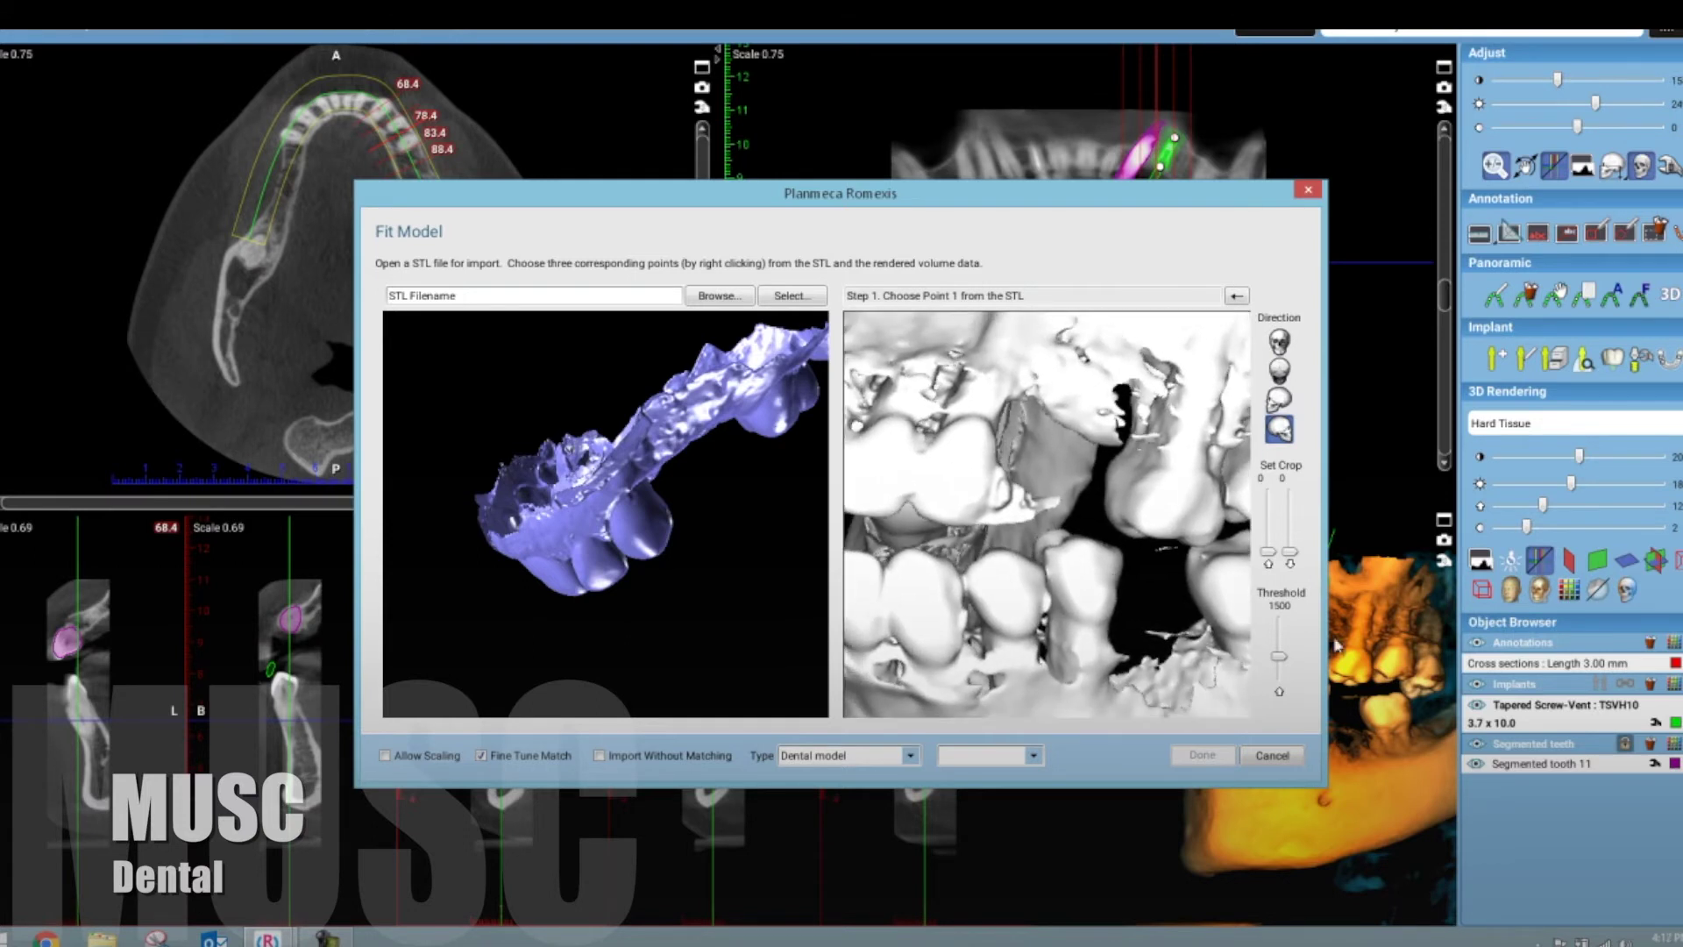
drag(1279, 657, 1278, 655)
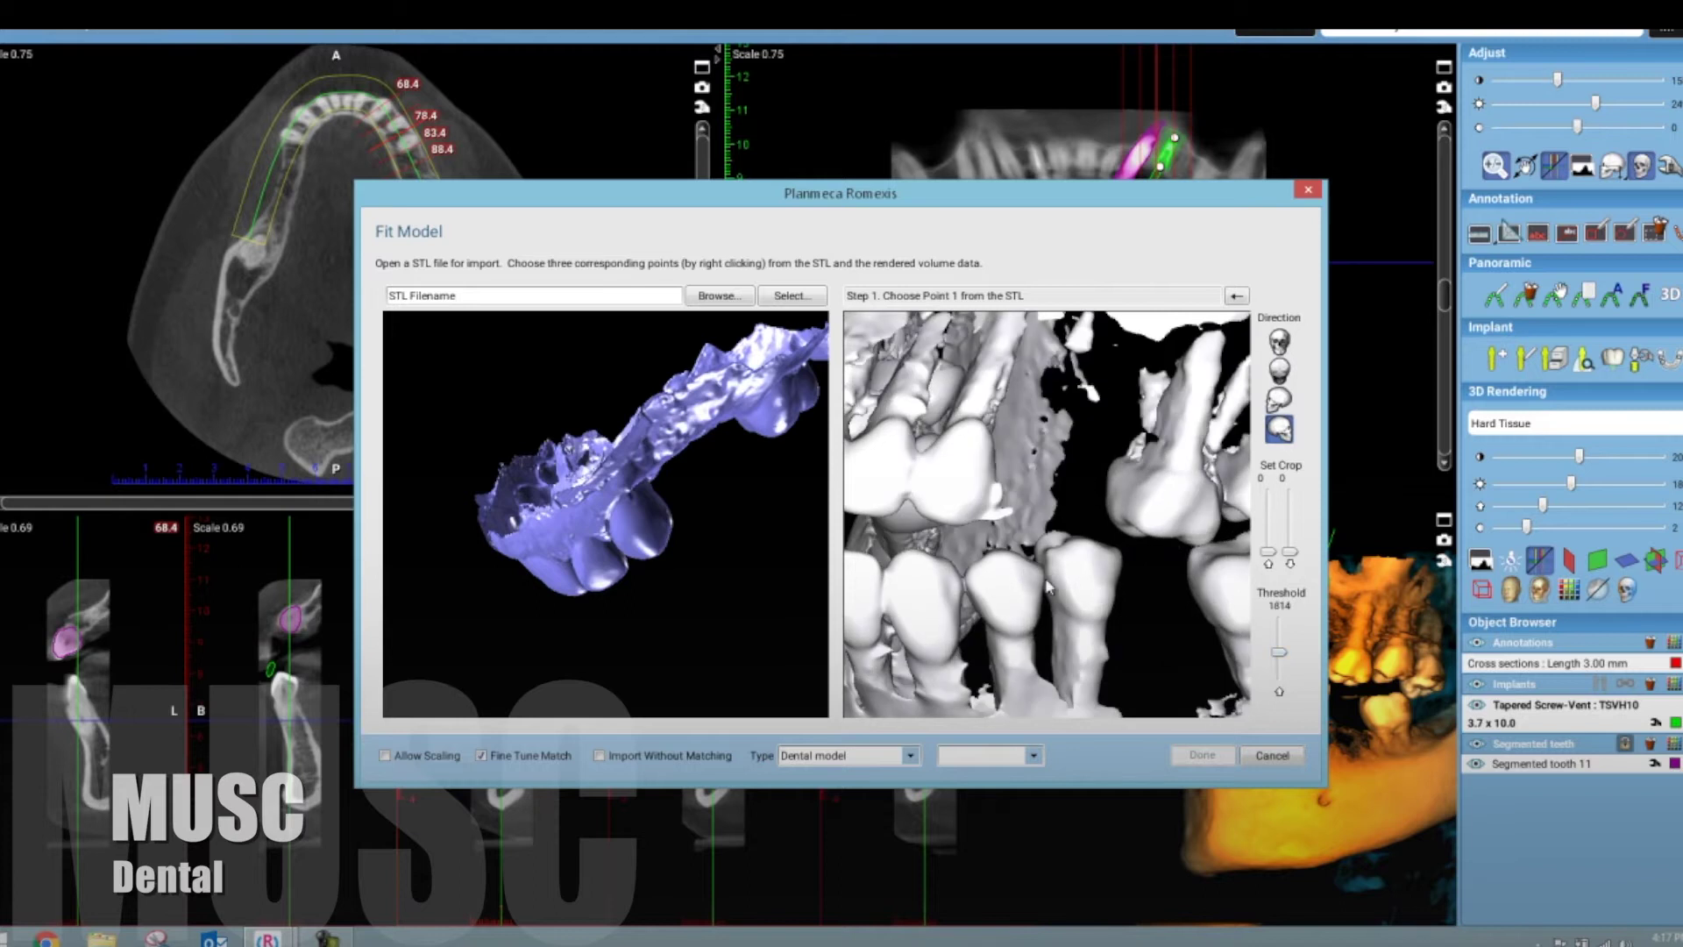
drag(1050, 589, 1063, 608)
scroll(979, 541, up, 3)
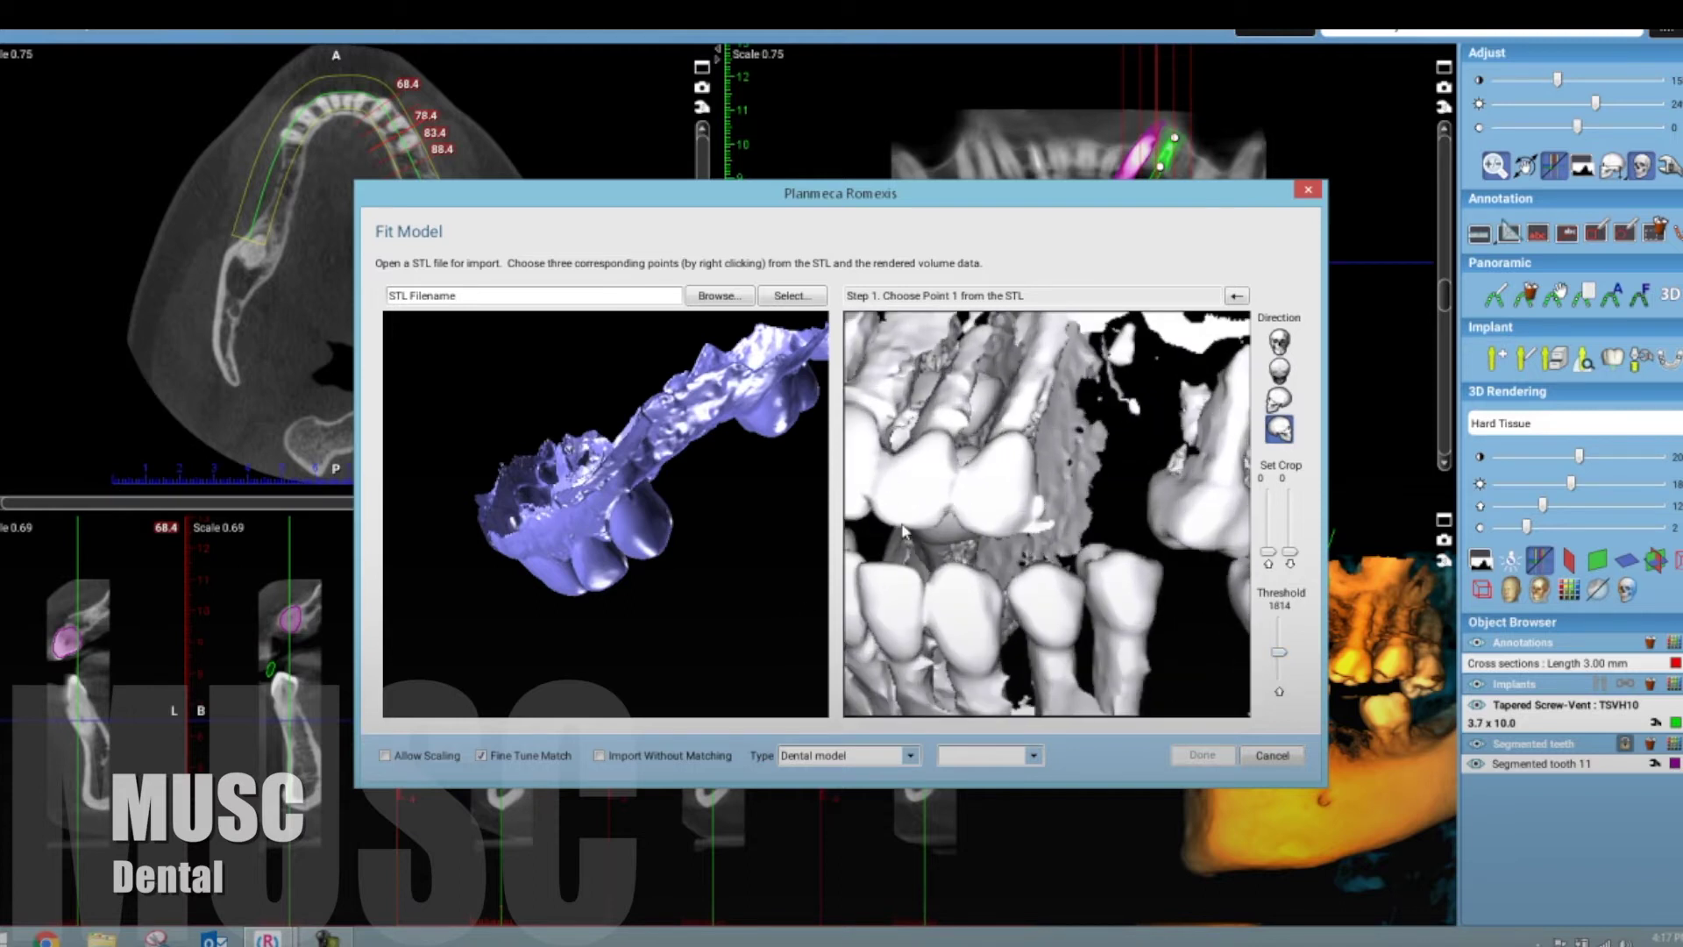
- Mark a matching point on the Prep scan and its counterpart on the CBCT volume
right_click(656, 552)
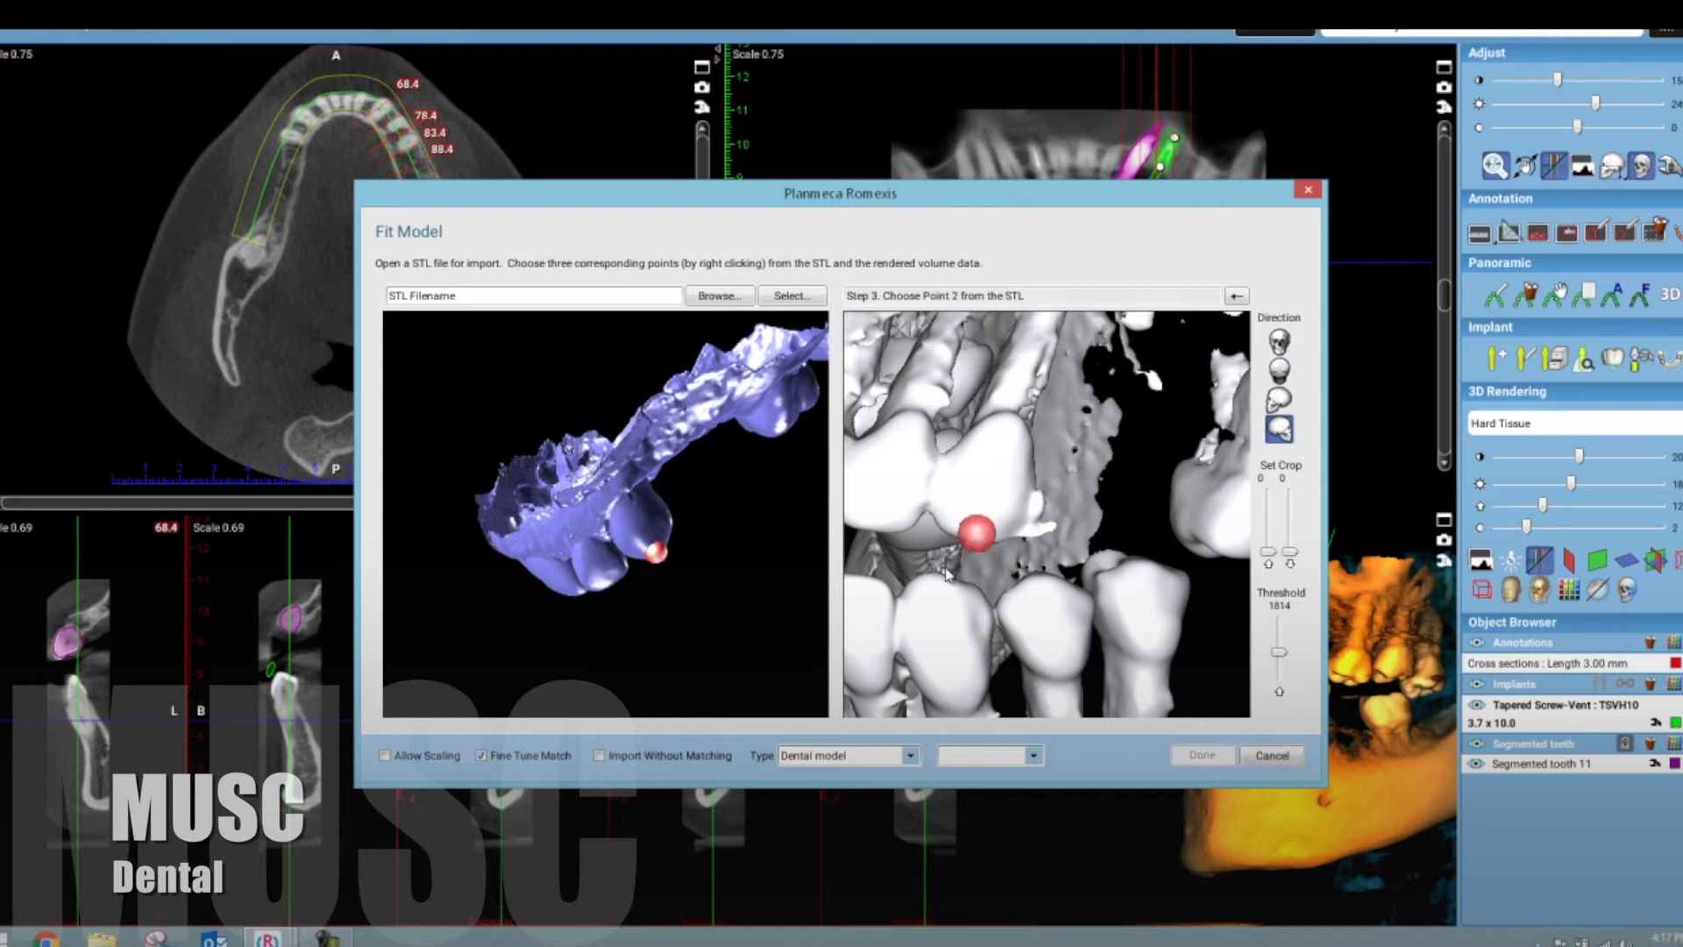
drag(945, 574, 1052, 570)
mouse_move(740, 570)
mouse_down()
mouse_move(752, 549)
mouse_move(732, 554)
mouse_up()
drag(1015, 581, 954, 568)
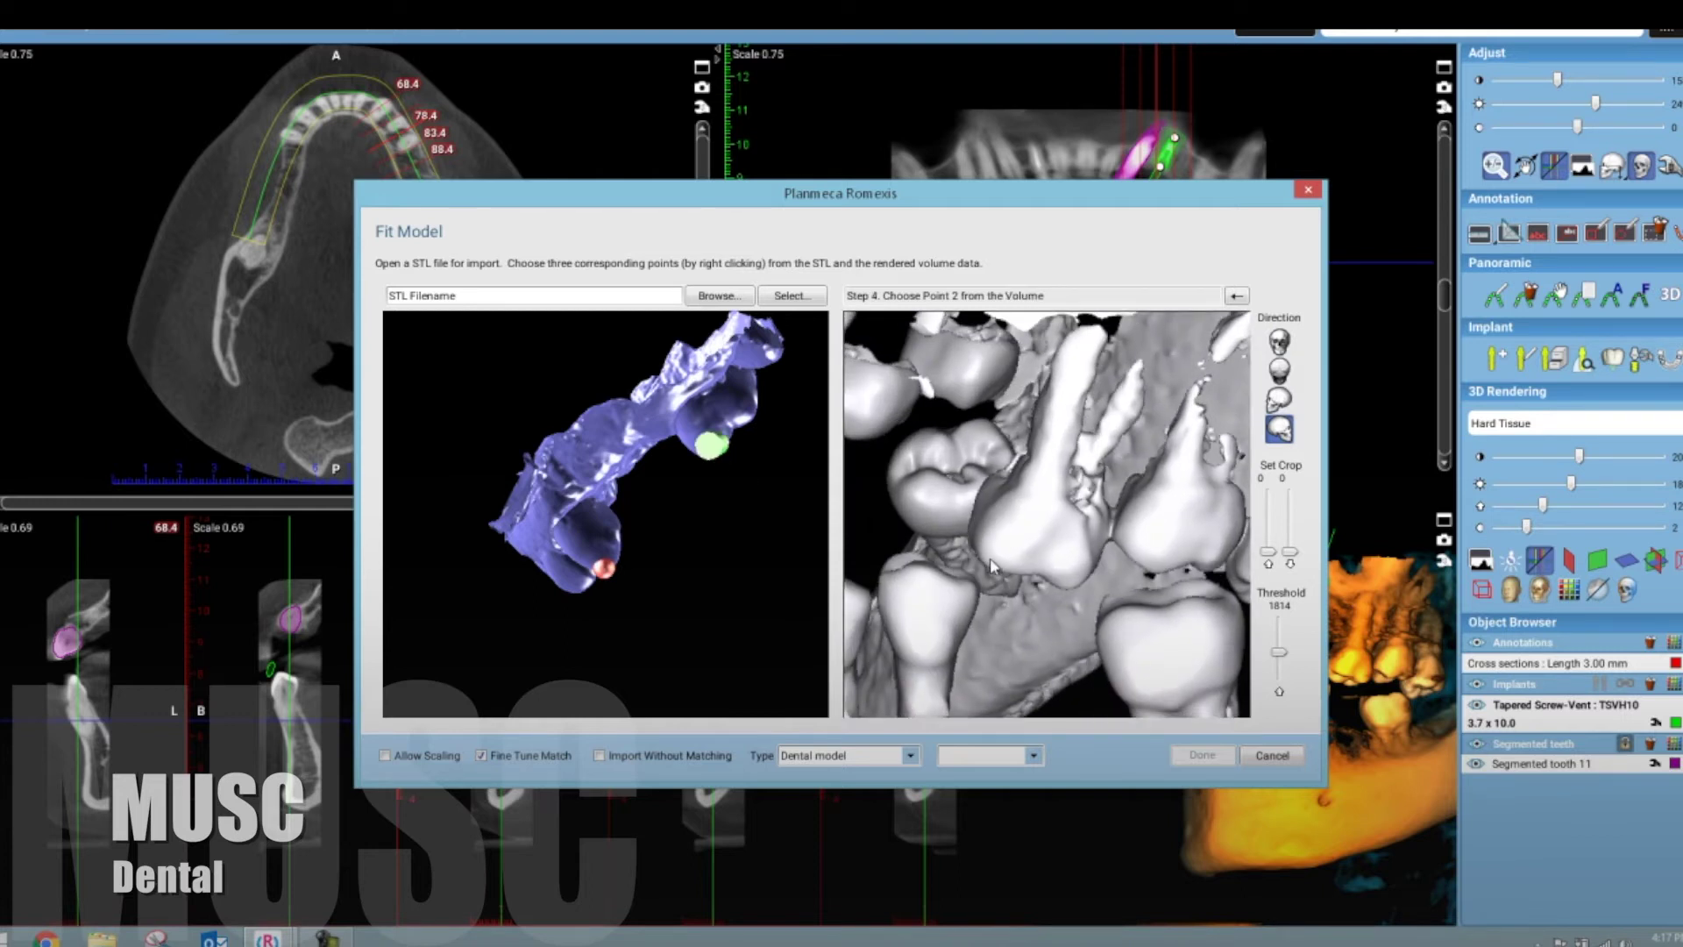
right_click(990, 558)
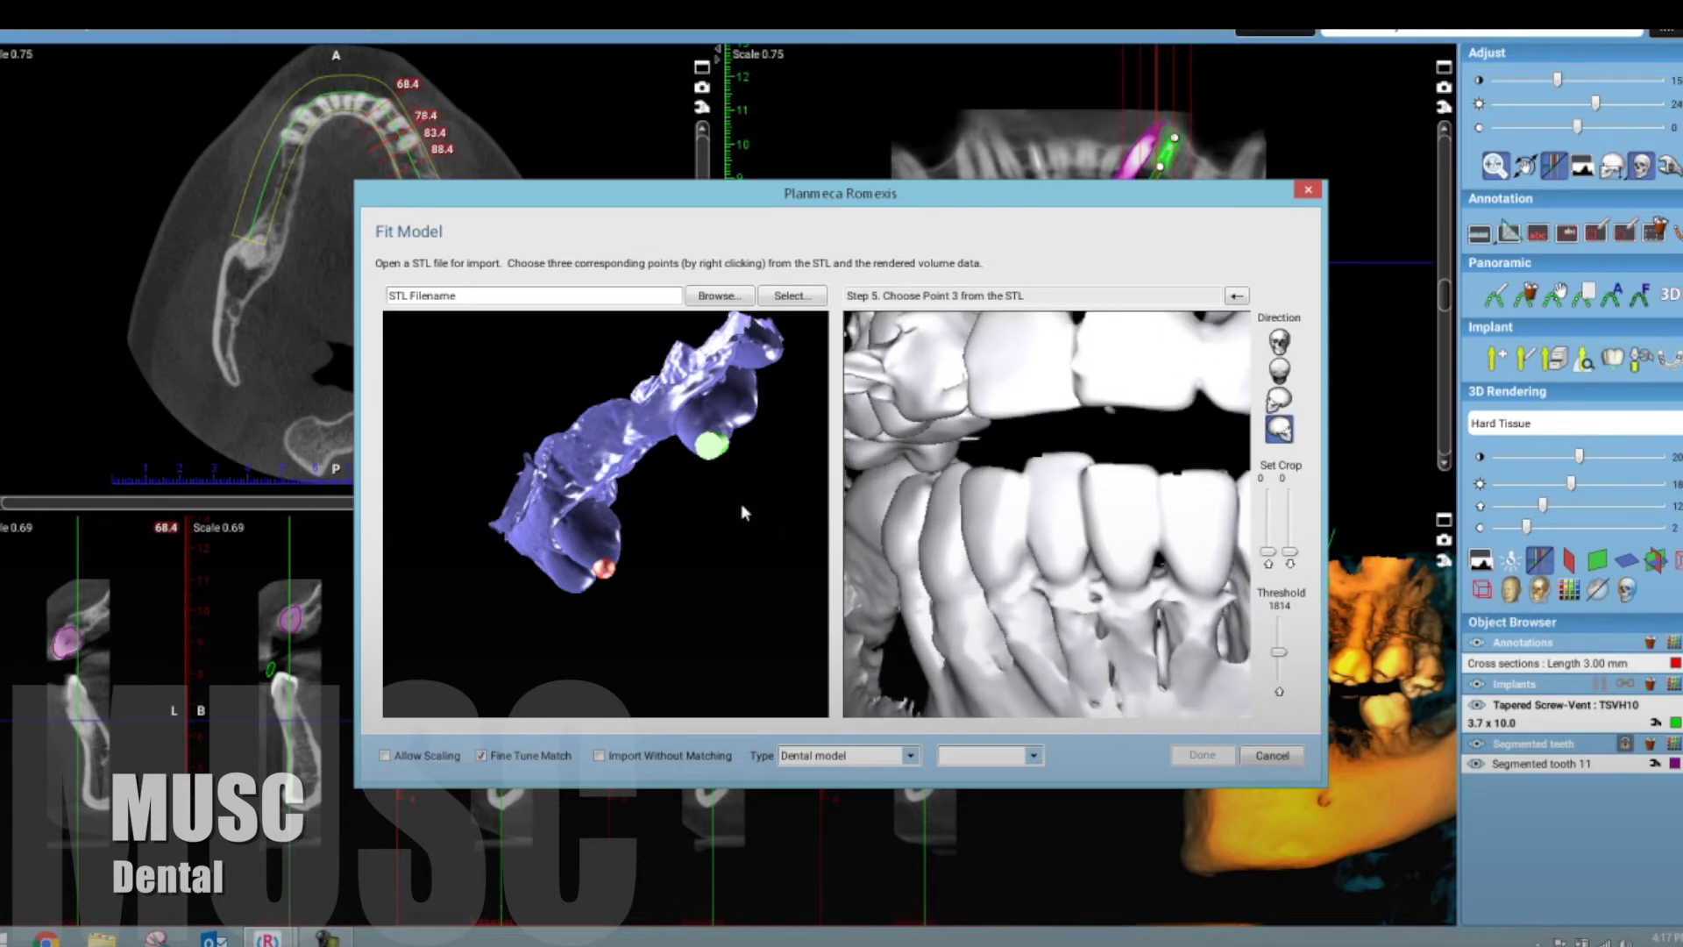
- Align views of both models on the remaining teeth and finish the three-point fit
drag(739, 503, 771, 550)
drag(997, 541, 1090, 555)
drag(756, 592, 813, 521)
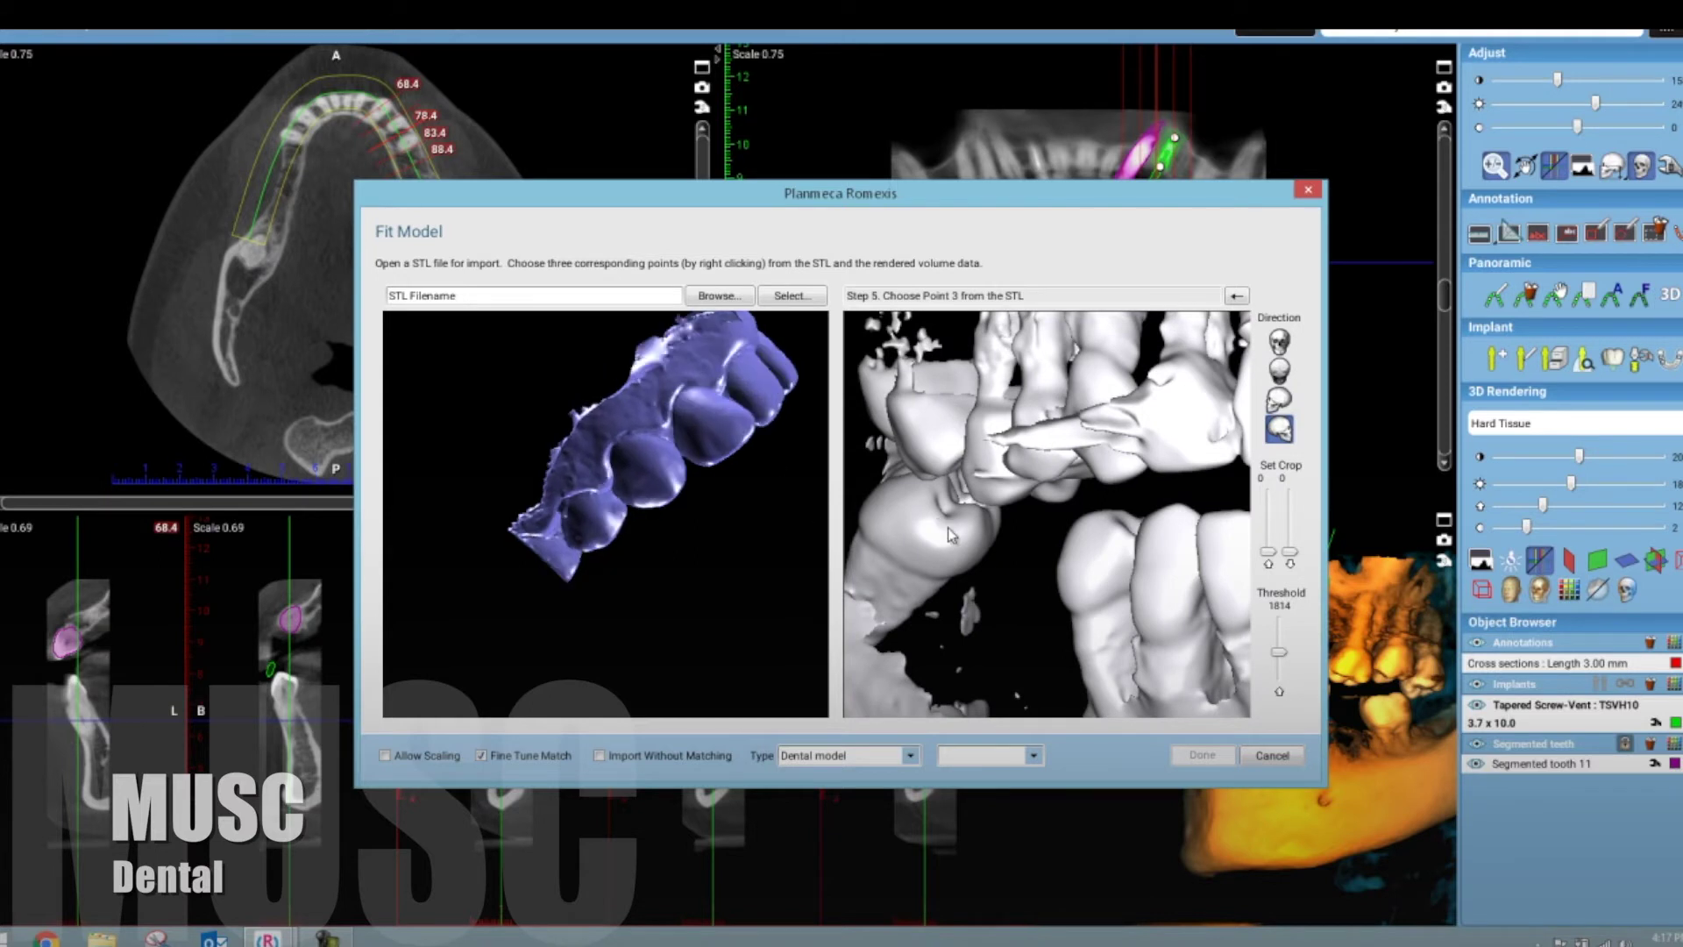
drag(949, 535, 1111, 530)
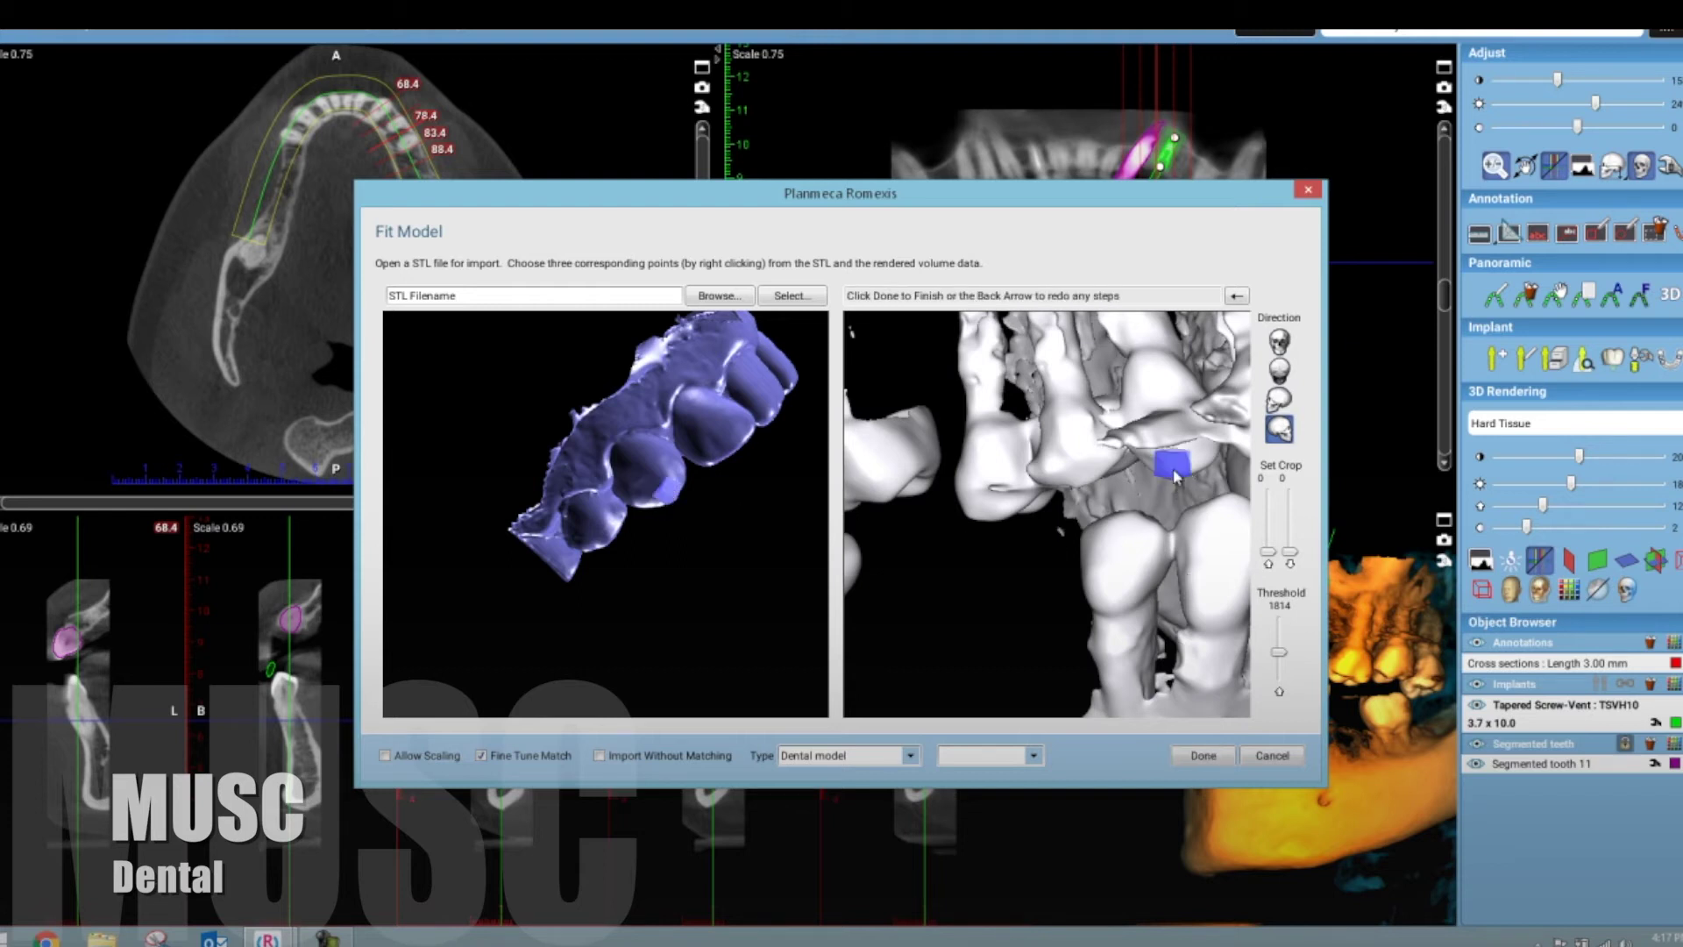
click(1204, 757)
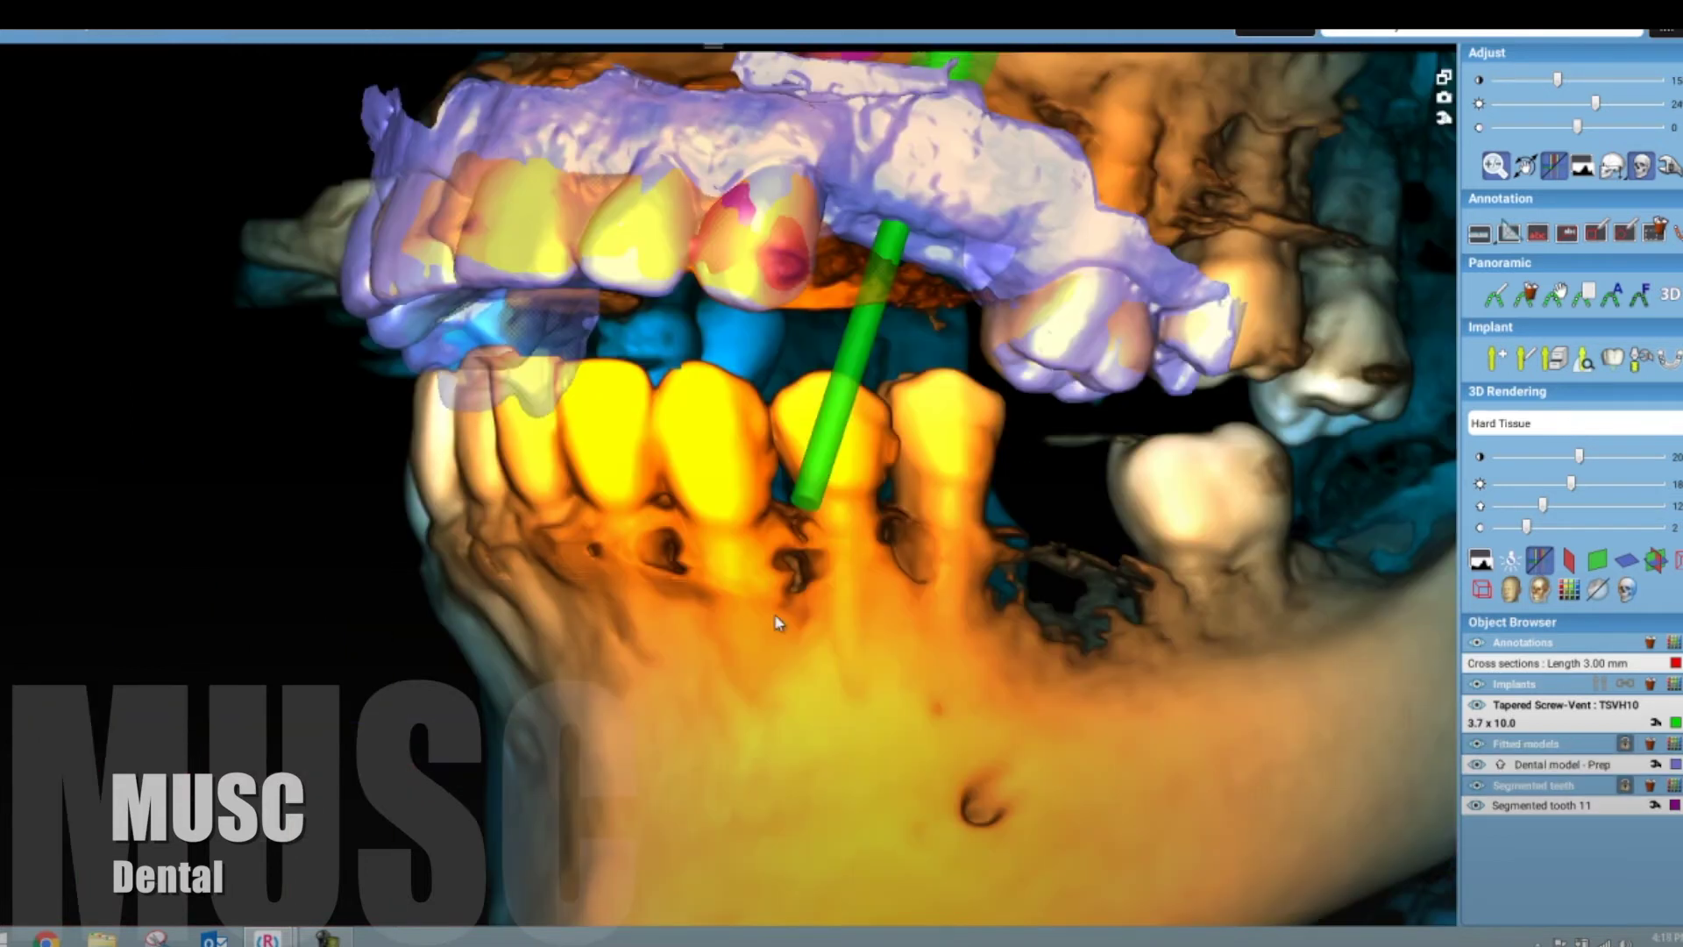
- Review the fitted Prep scan in the 3D view and enlarged cross-sections, then restore four views
drag(771, 613, 815, 712)
click(1443, 77)
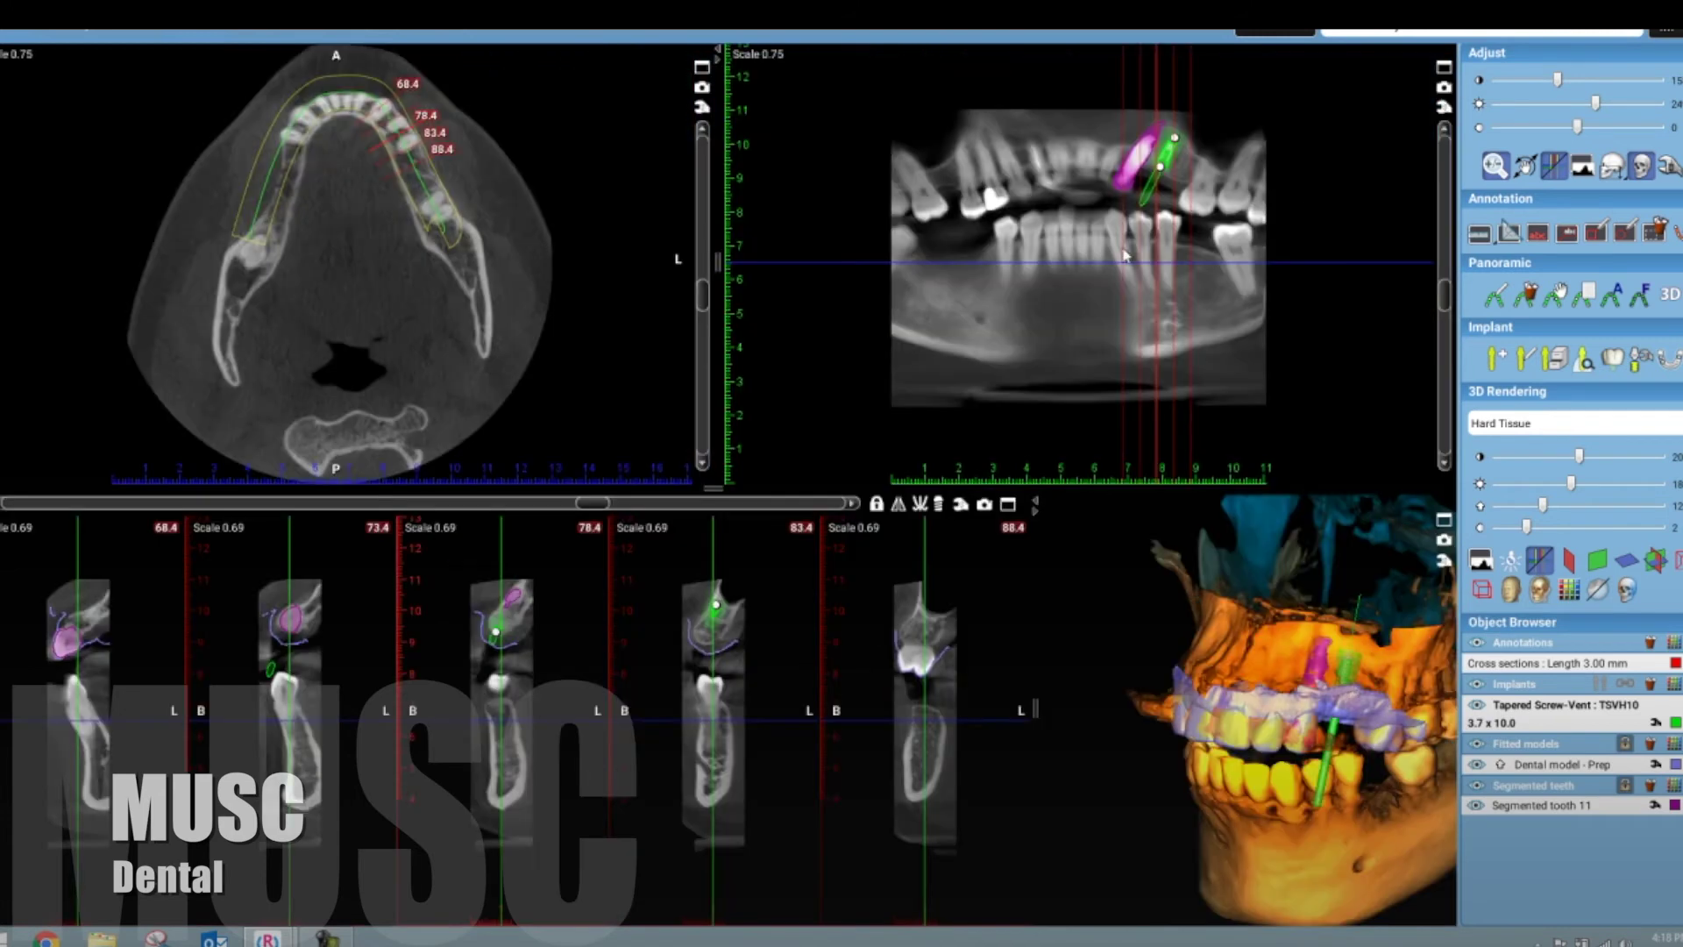
click(1122, 526)
drag(886, 60, 984, 49)
scroll(1027, 402, up, 3)
scroll(1008, 333, down, 3)
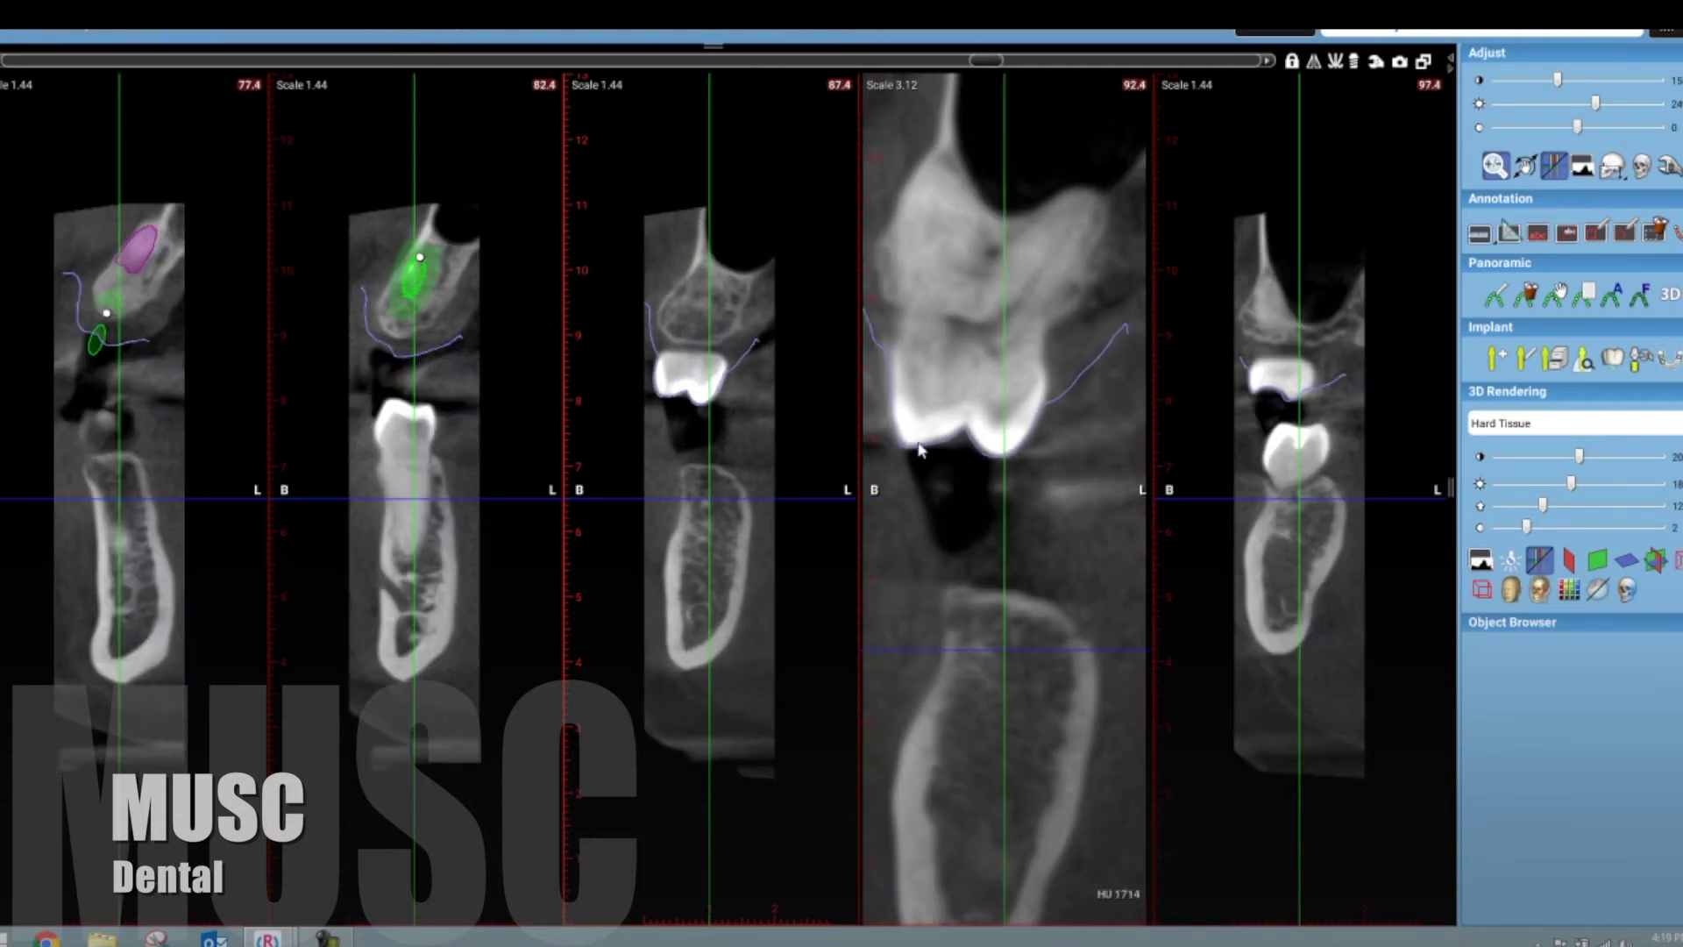
double_click(1222, 269)
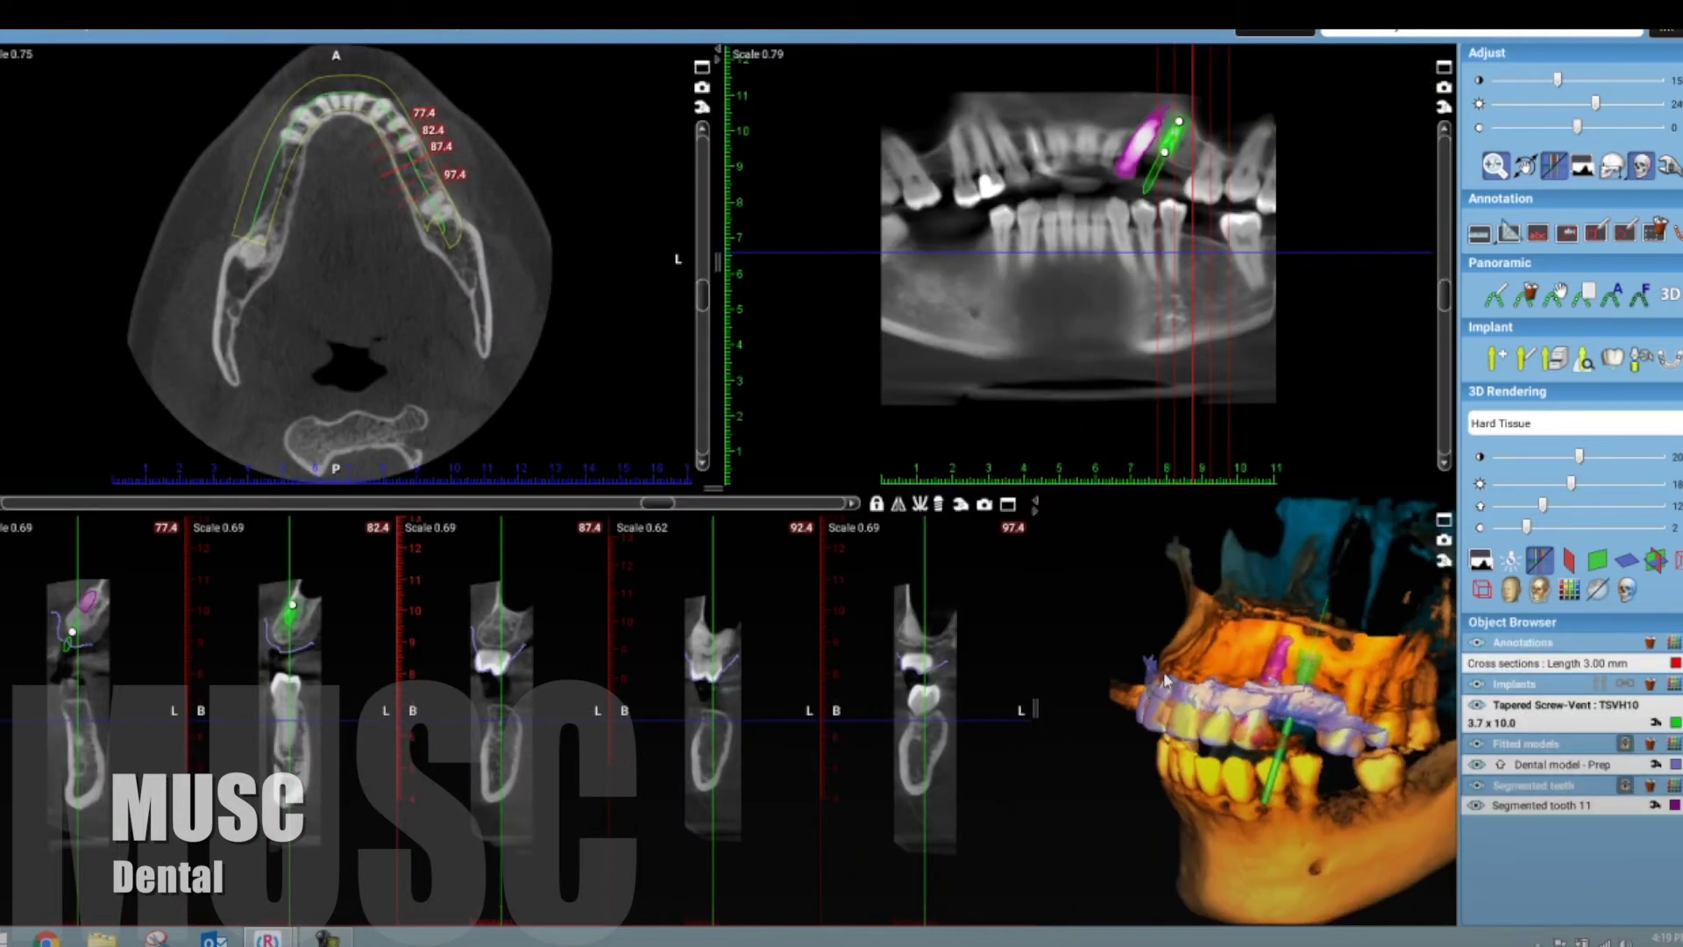
mouse_move(469, 66)
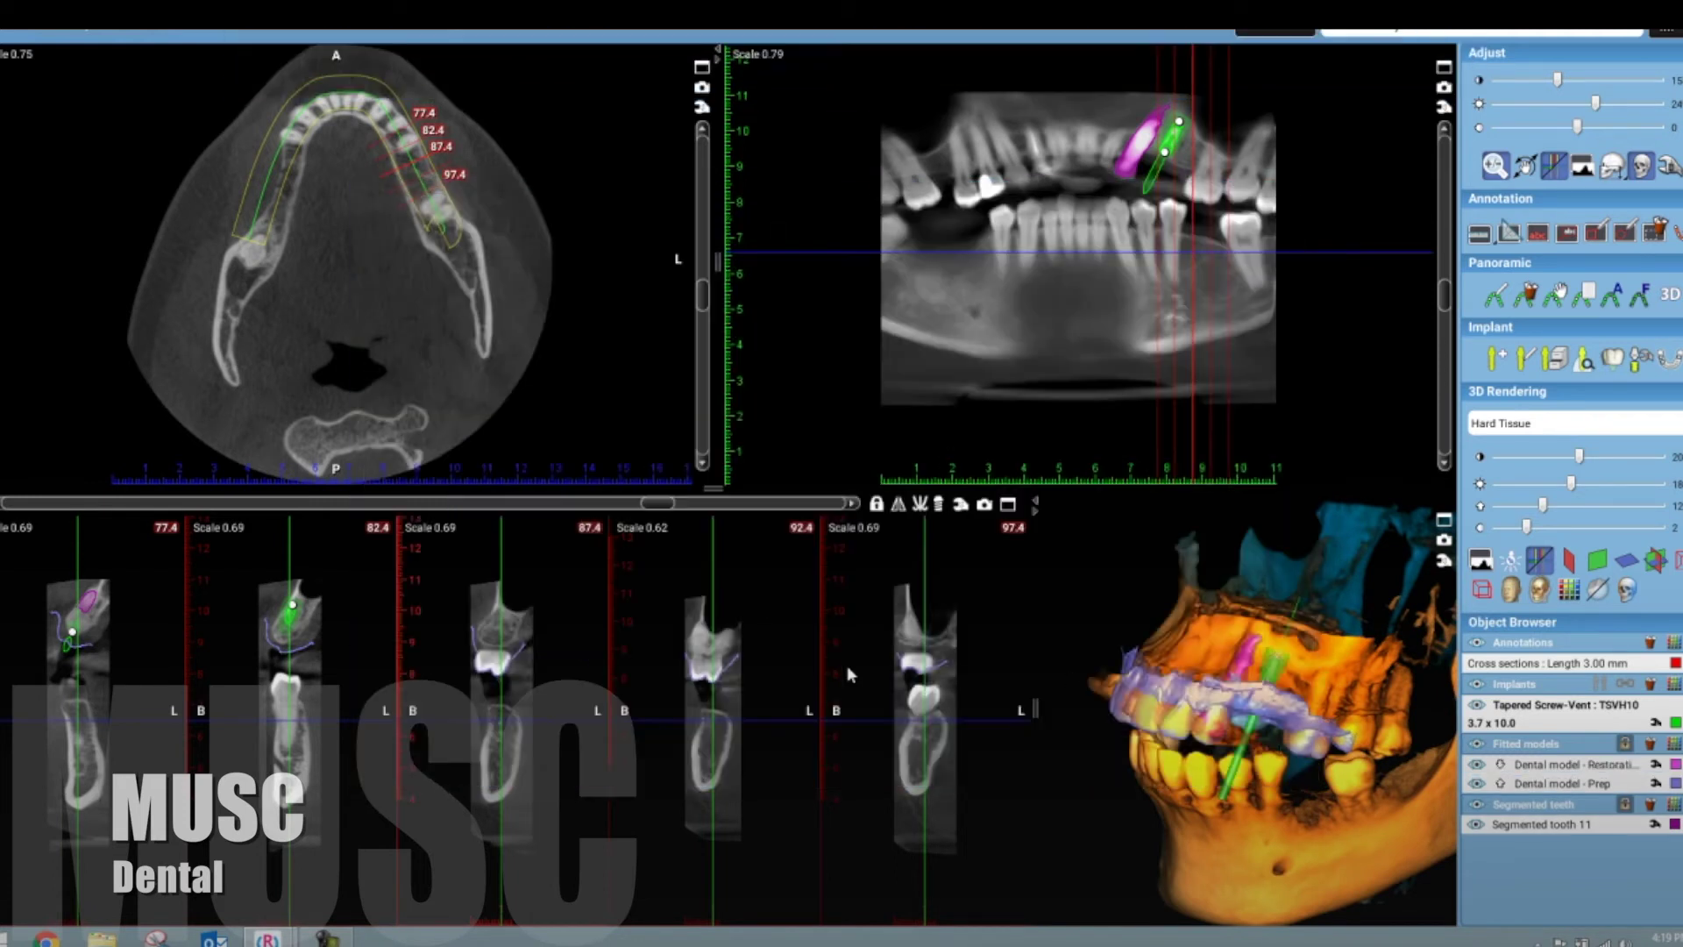
- Rotate the 3D jaw to an occlusal view, then maximize the cross-section slices through the implant
drag(1227, 667, 1091, 618)
double_click(1091, 618)
drag(781, 655, 684, 583)
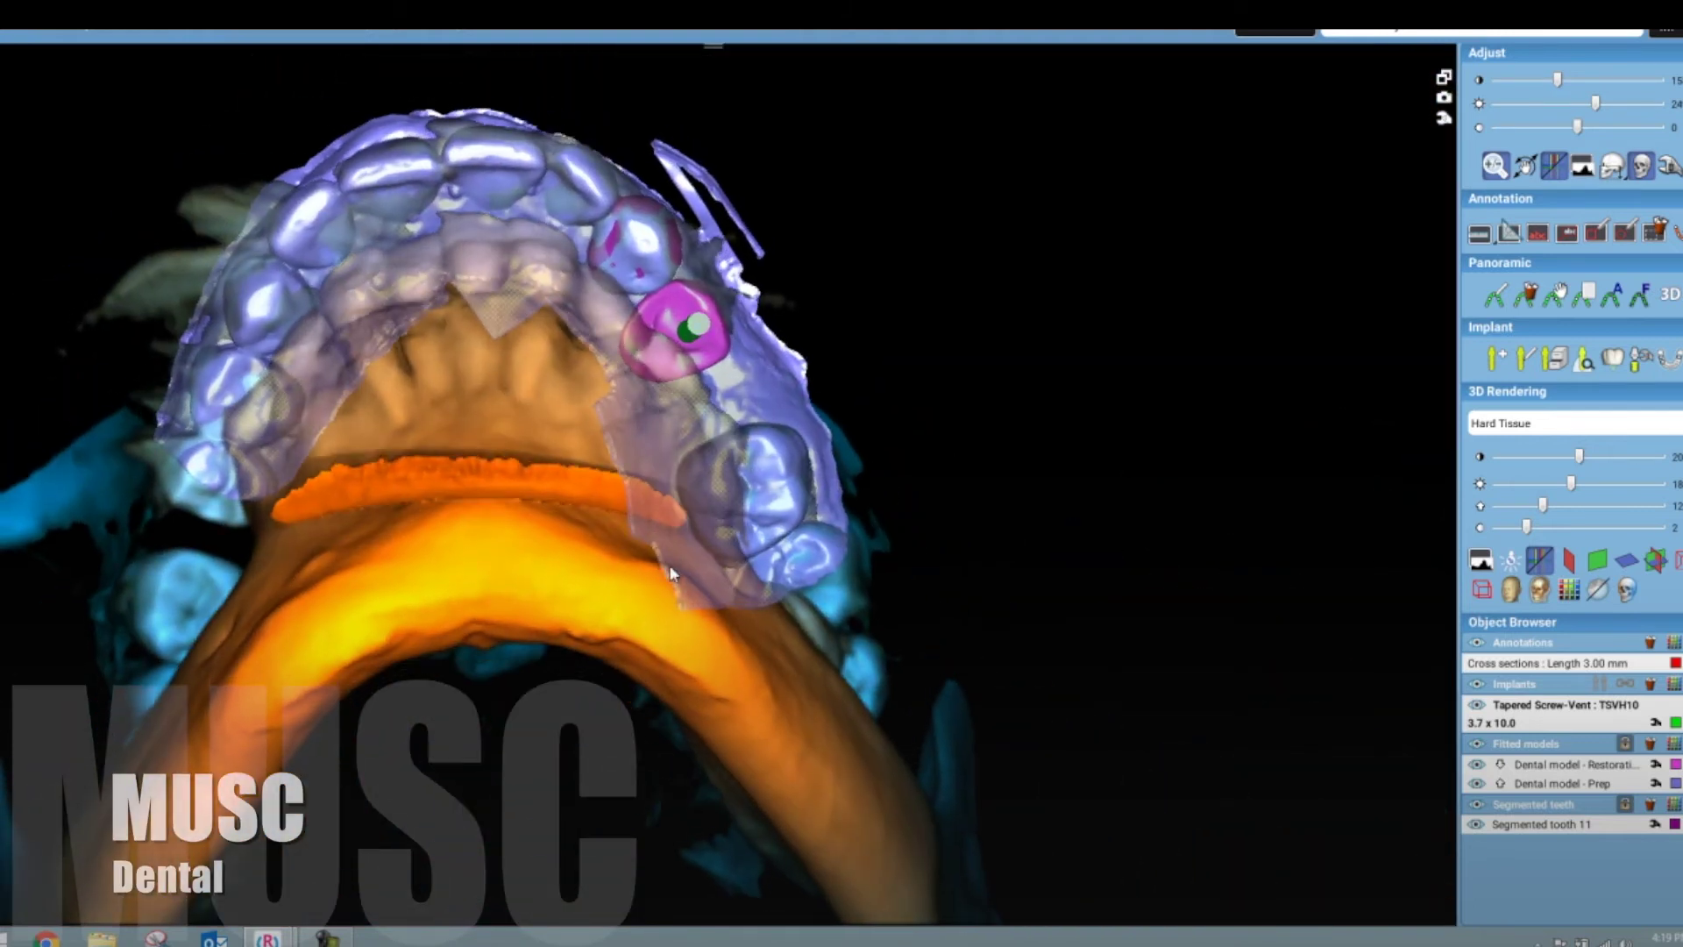
double_click(1045, 265)
double_click(1013, 507)
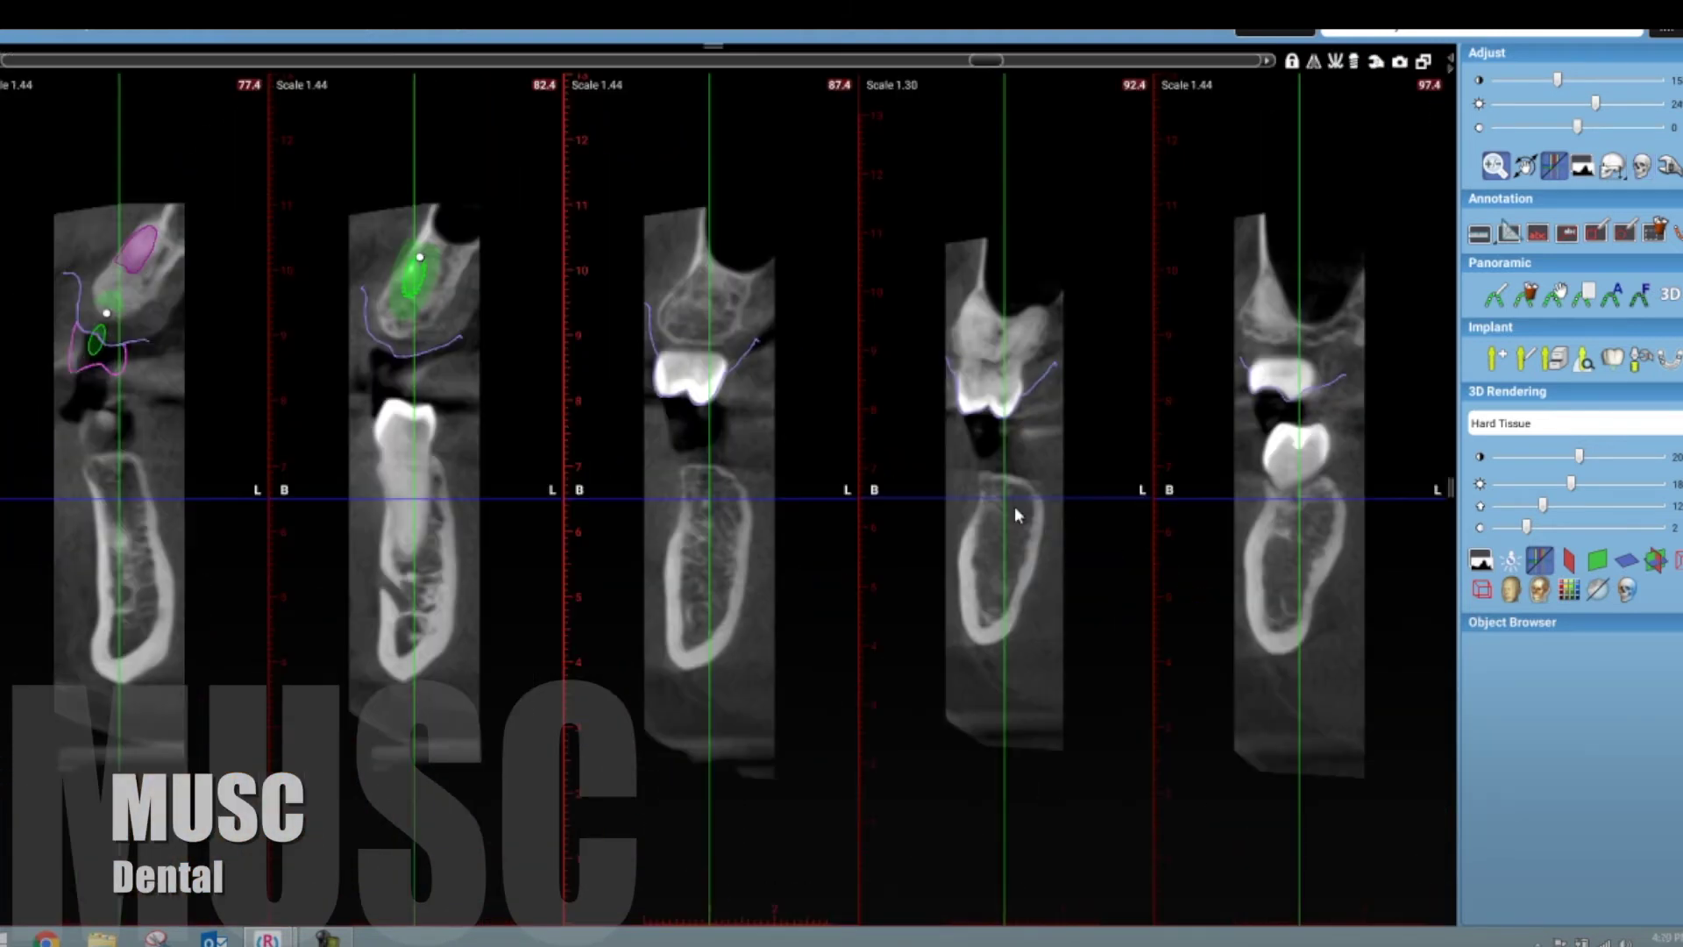
click(1355, 62)
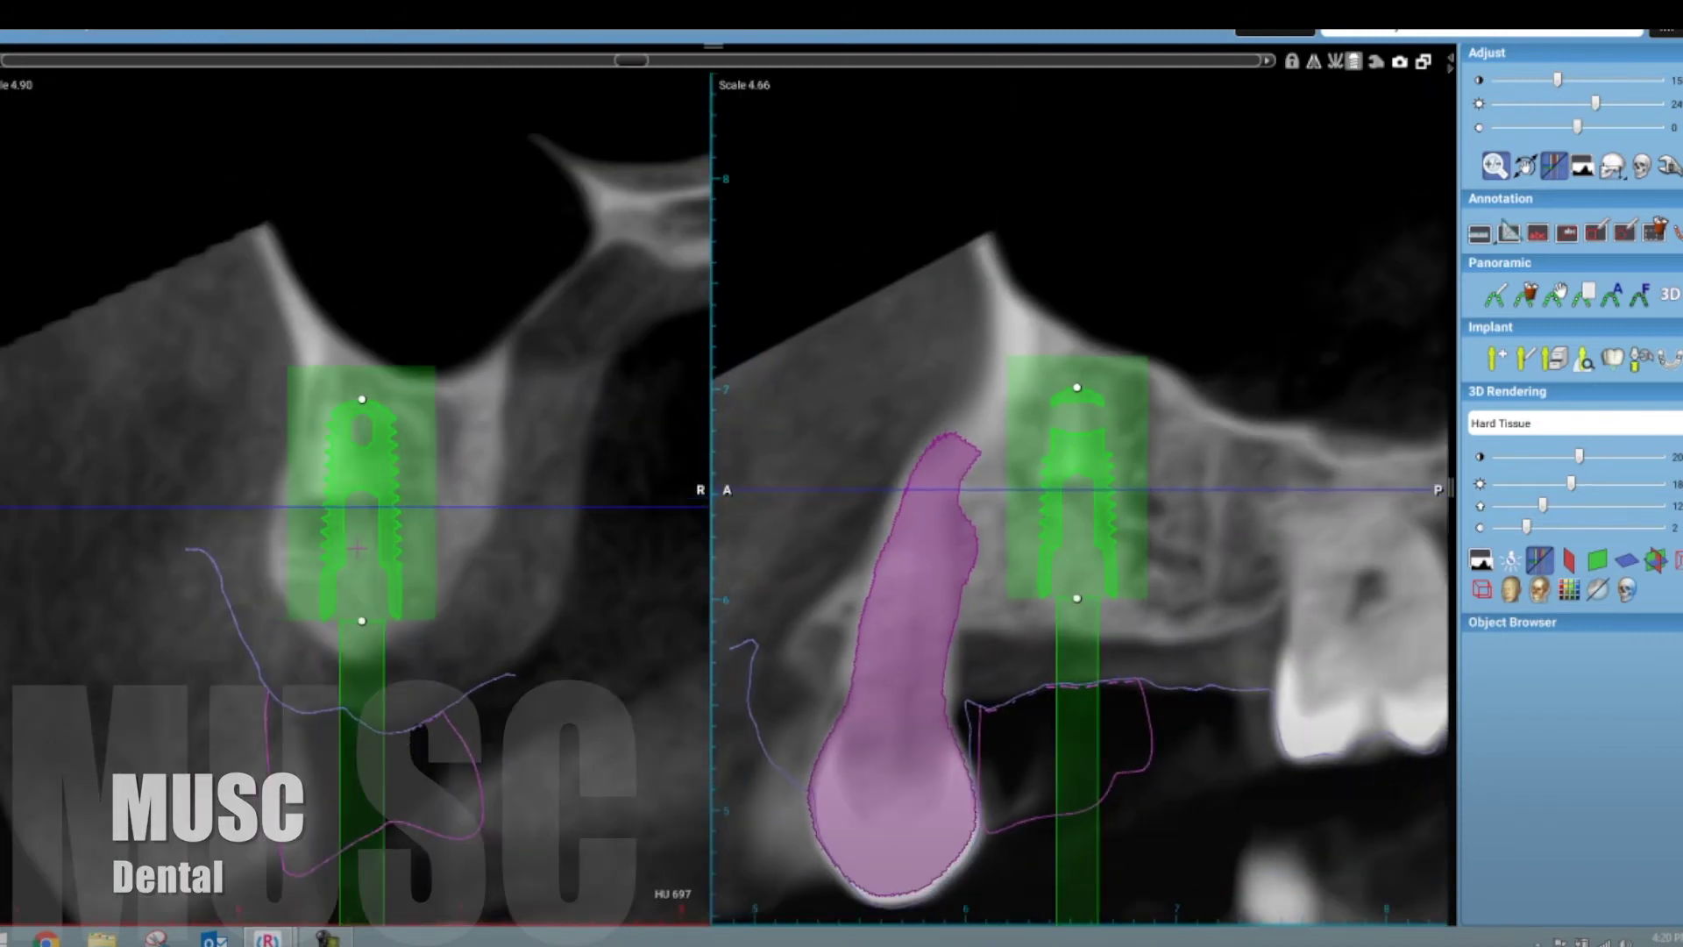
- Tilt the implant by dragging its top end in the two-slice view, then restore the four-view layout
drag(362, 399, 336, 399)
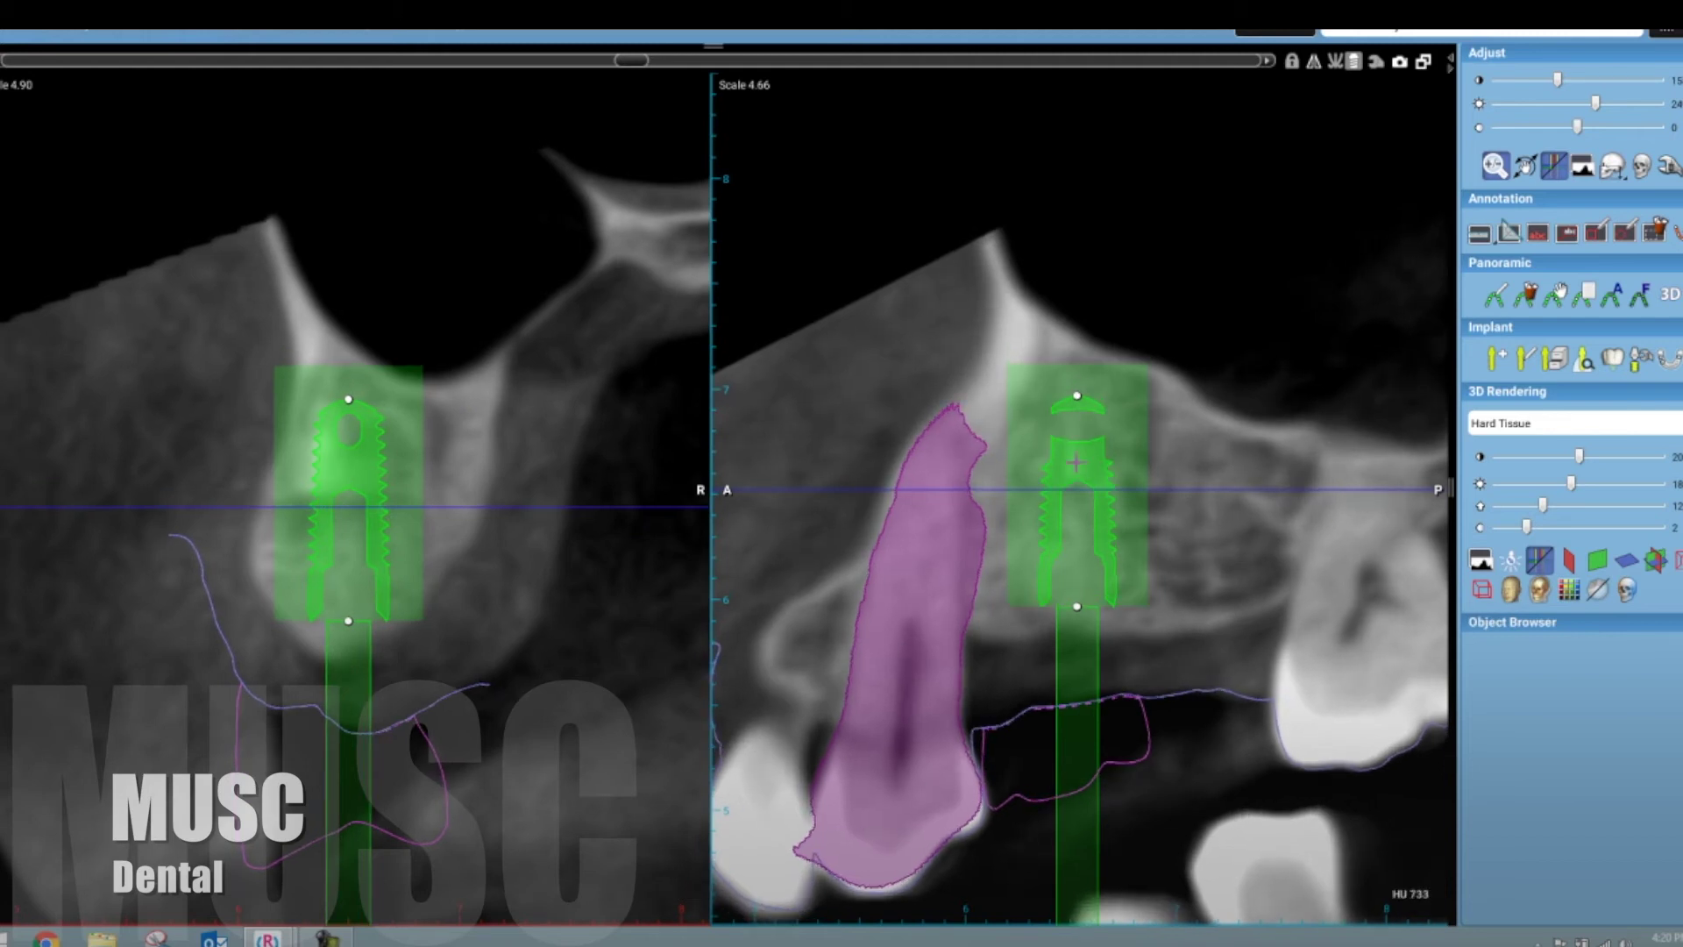
click(1354, 62)
click(1424, 62)
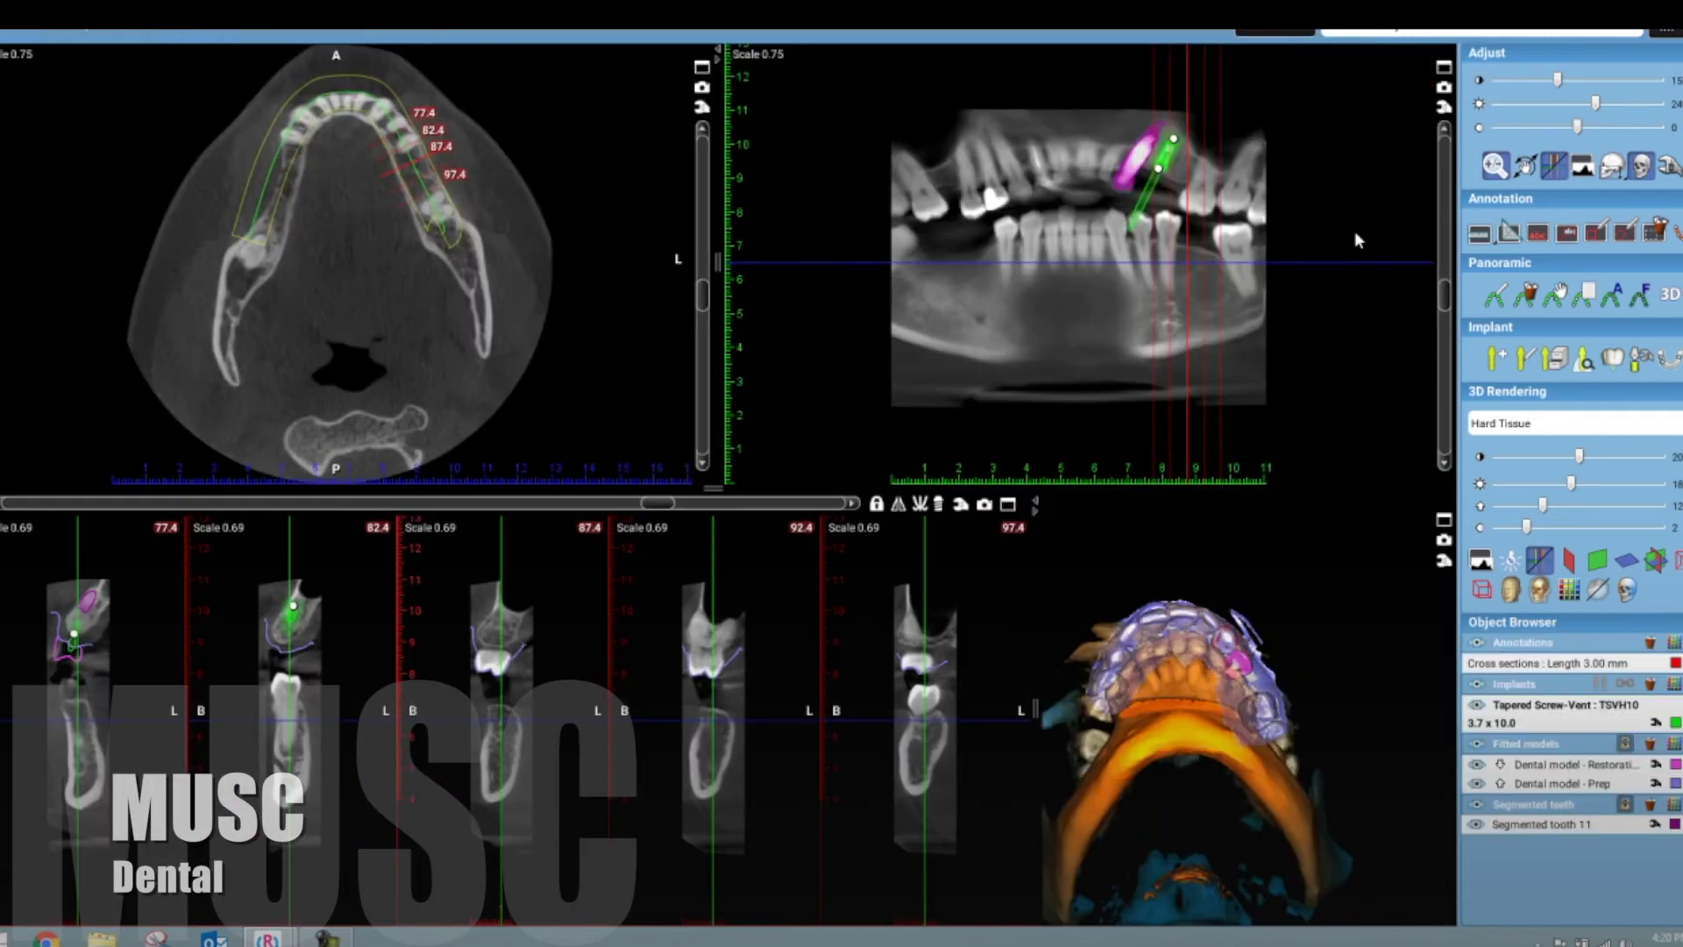
- Inspect the tilted implant in the maximized 3D view from several angles down to a frontal view
click(1444, 519)
drag(666, 491, 341, 589)
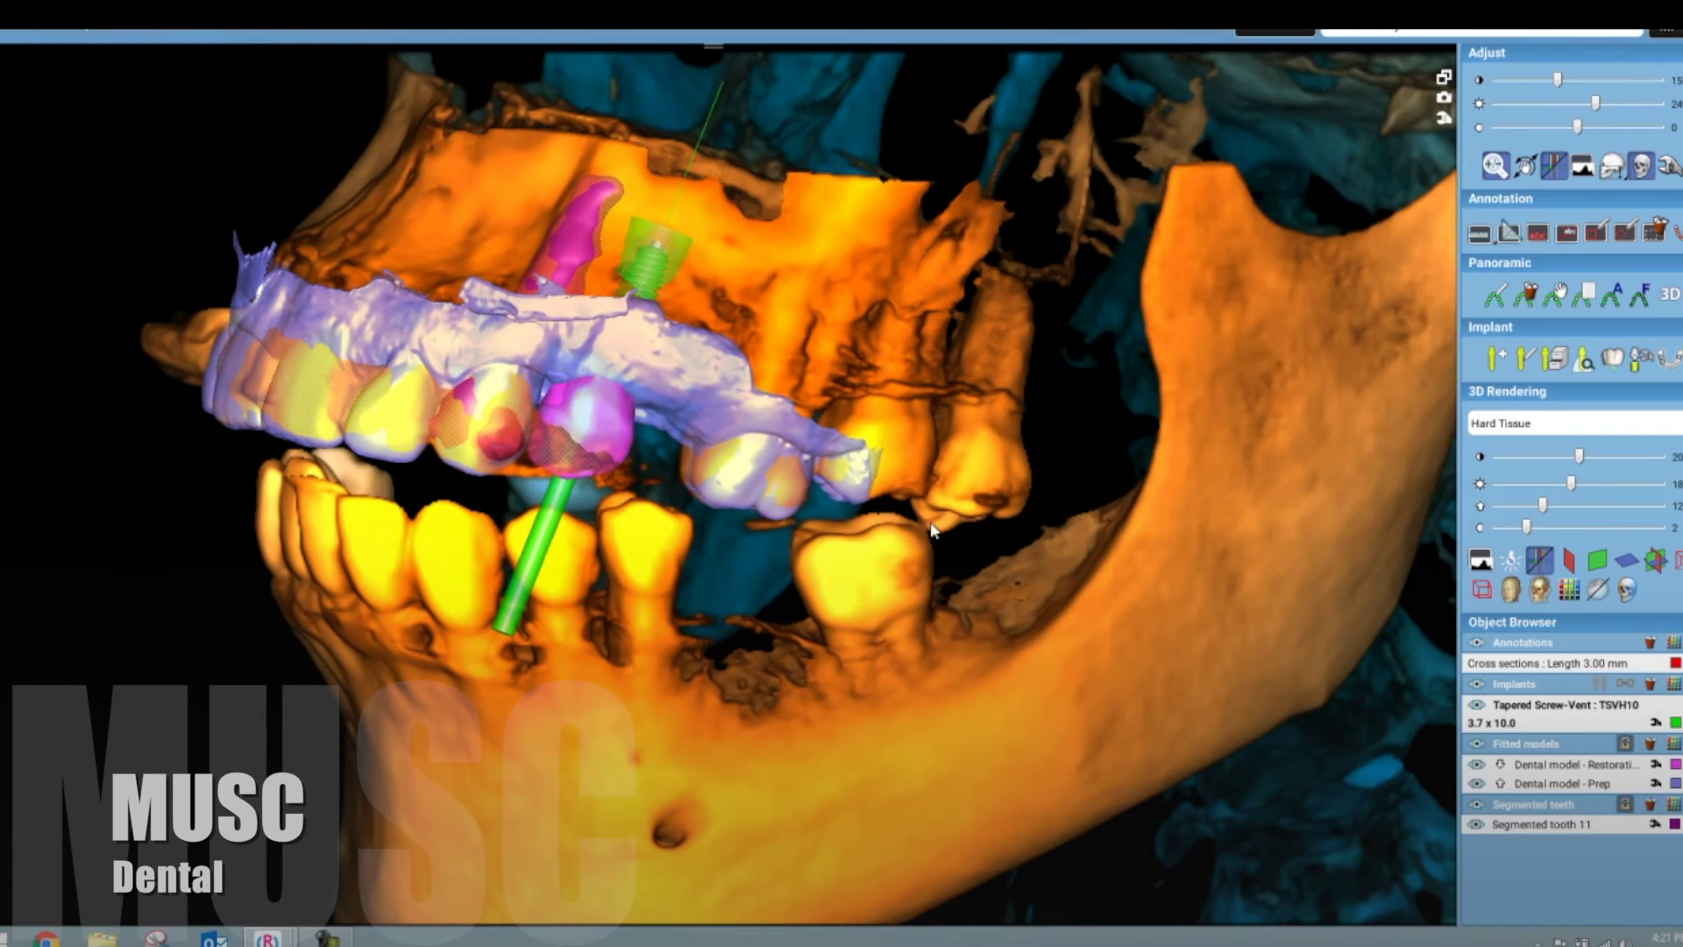
drag(918, 737, 754, 722)
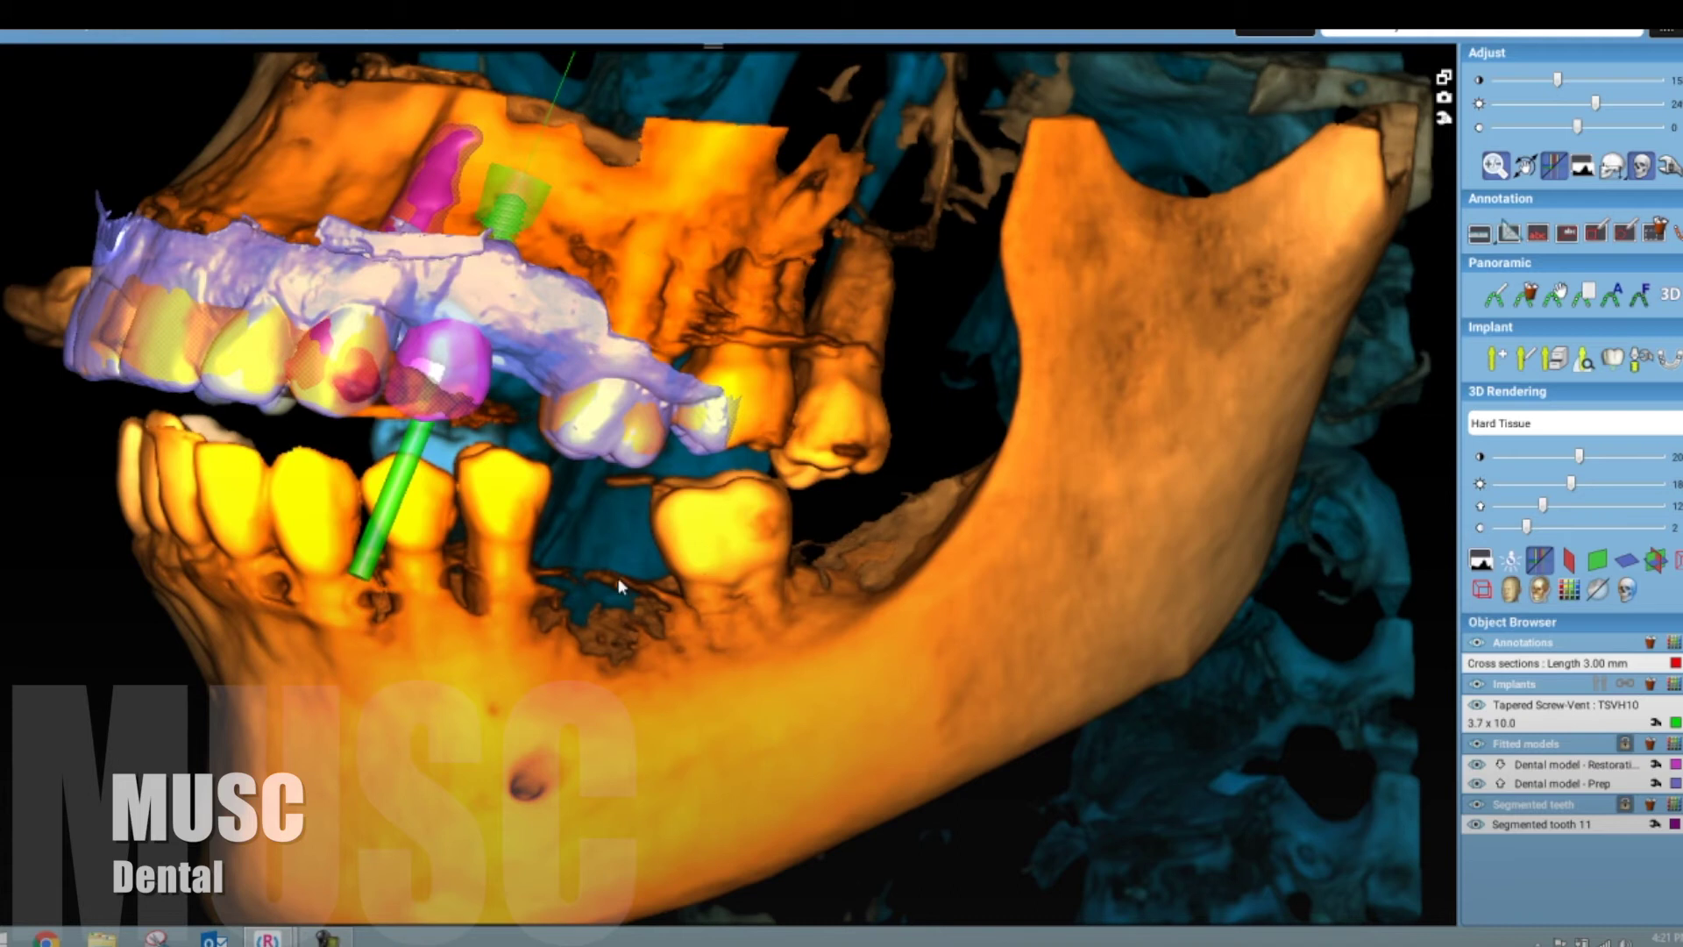
drag(619, 581, 627, 675)
drag(655, 616, 457, 694)
drag(473, 635, 1234, 175)
click(1443, 77)
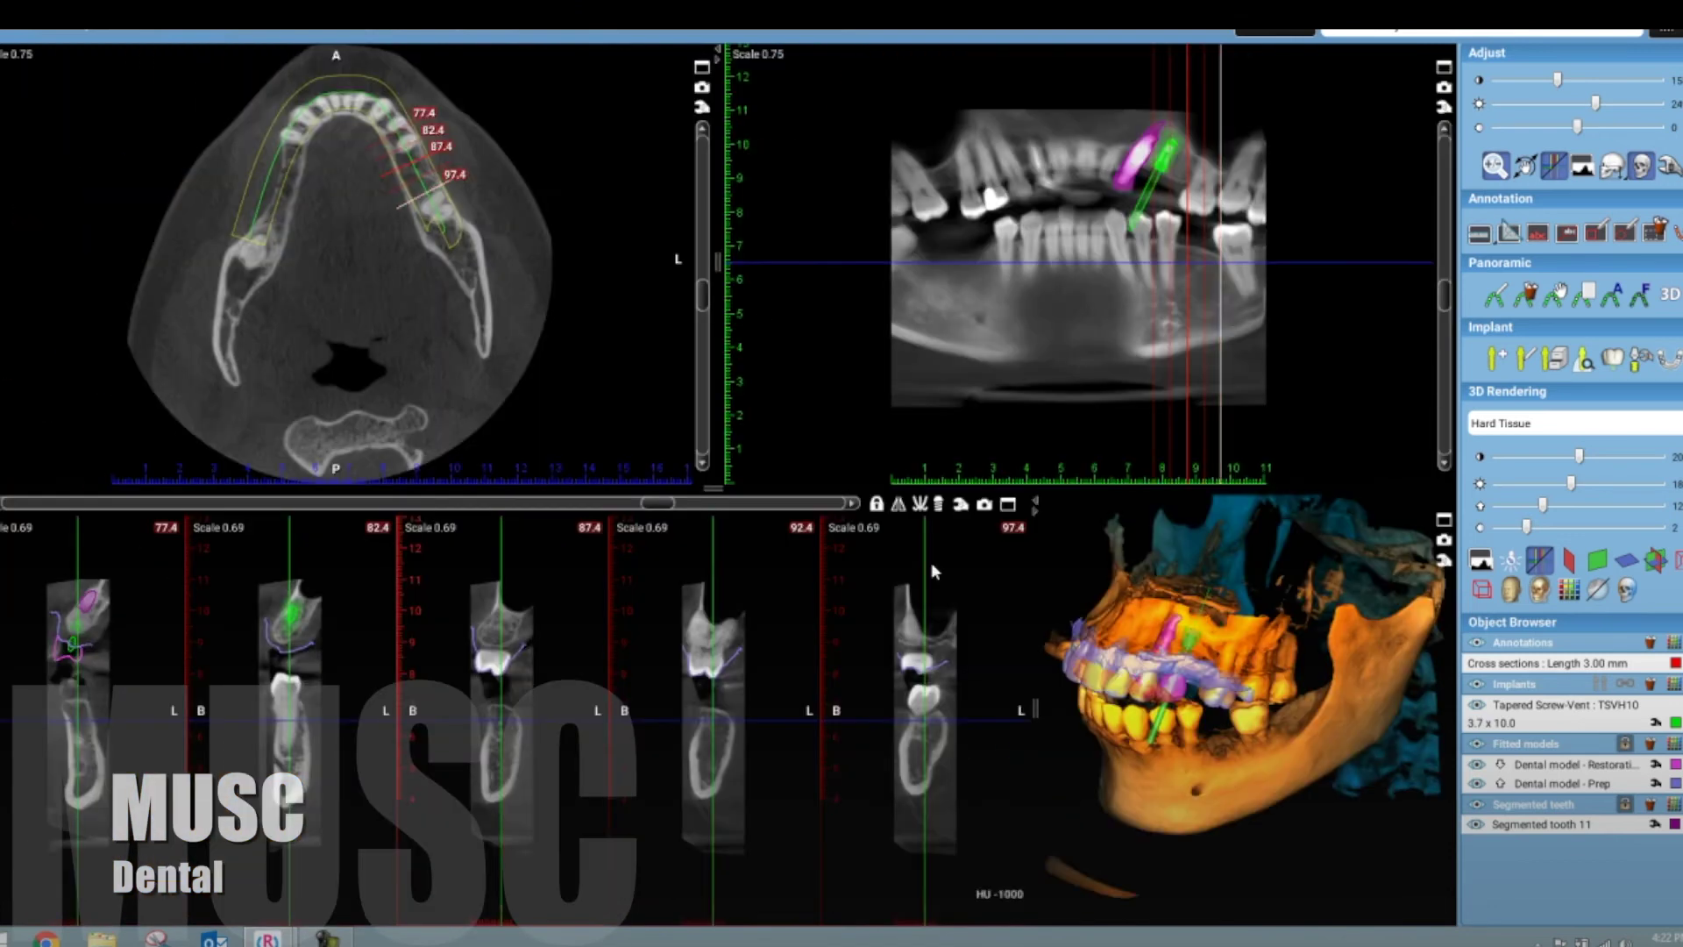
- Measure 2.20 mm and 3.01 mm distances beside the implant in the two enlarged cross-sections
click(1008, 496)
click(1358, 67)
scroll(1049, 406, down, 2)
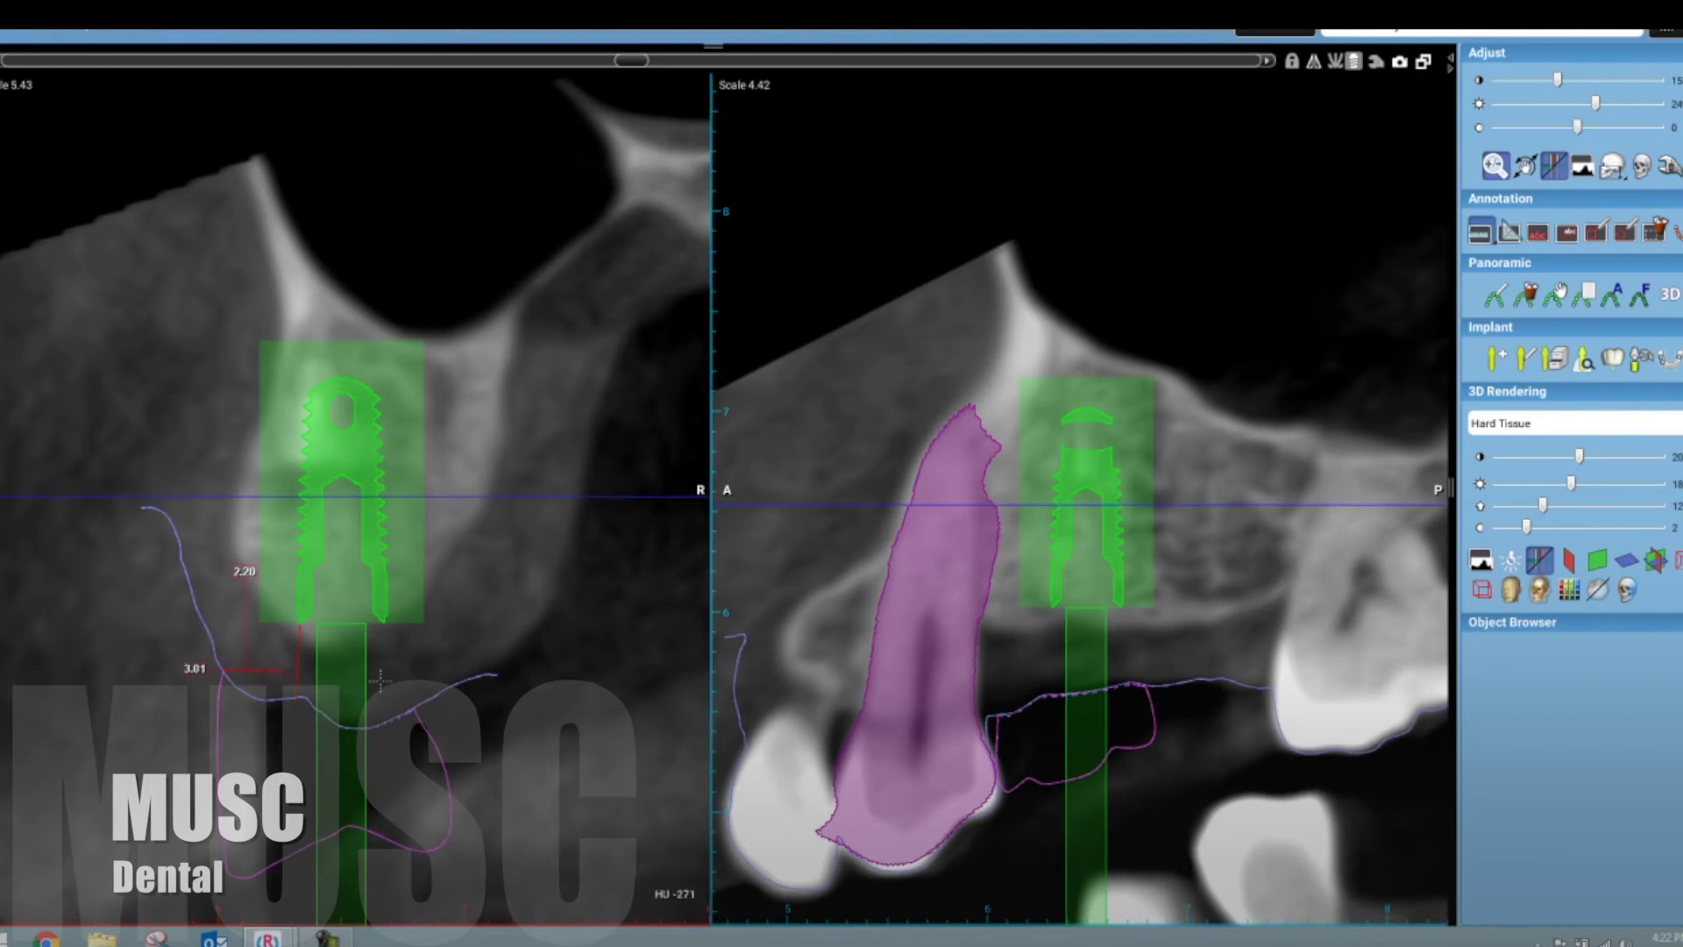
double_click(1333, 376)
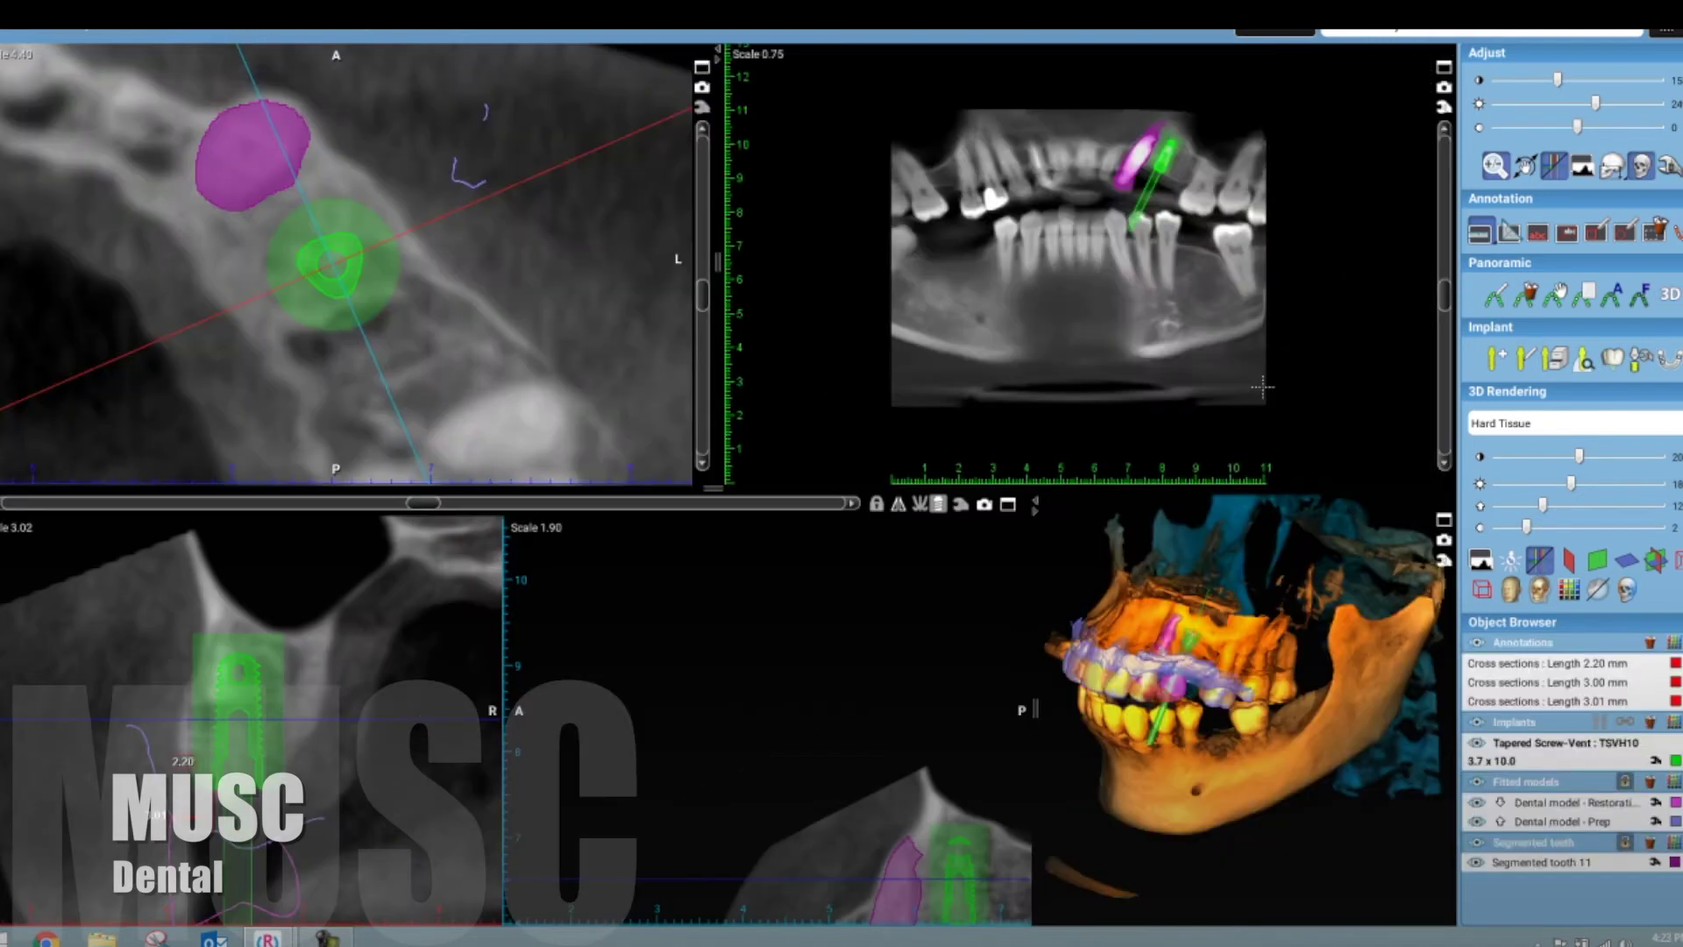
- Check the implant from below in 3D and step through the enlarged axial slices
click(1442, 522)
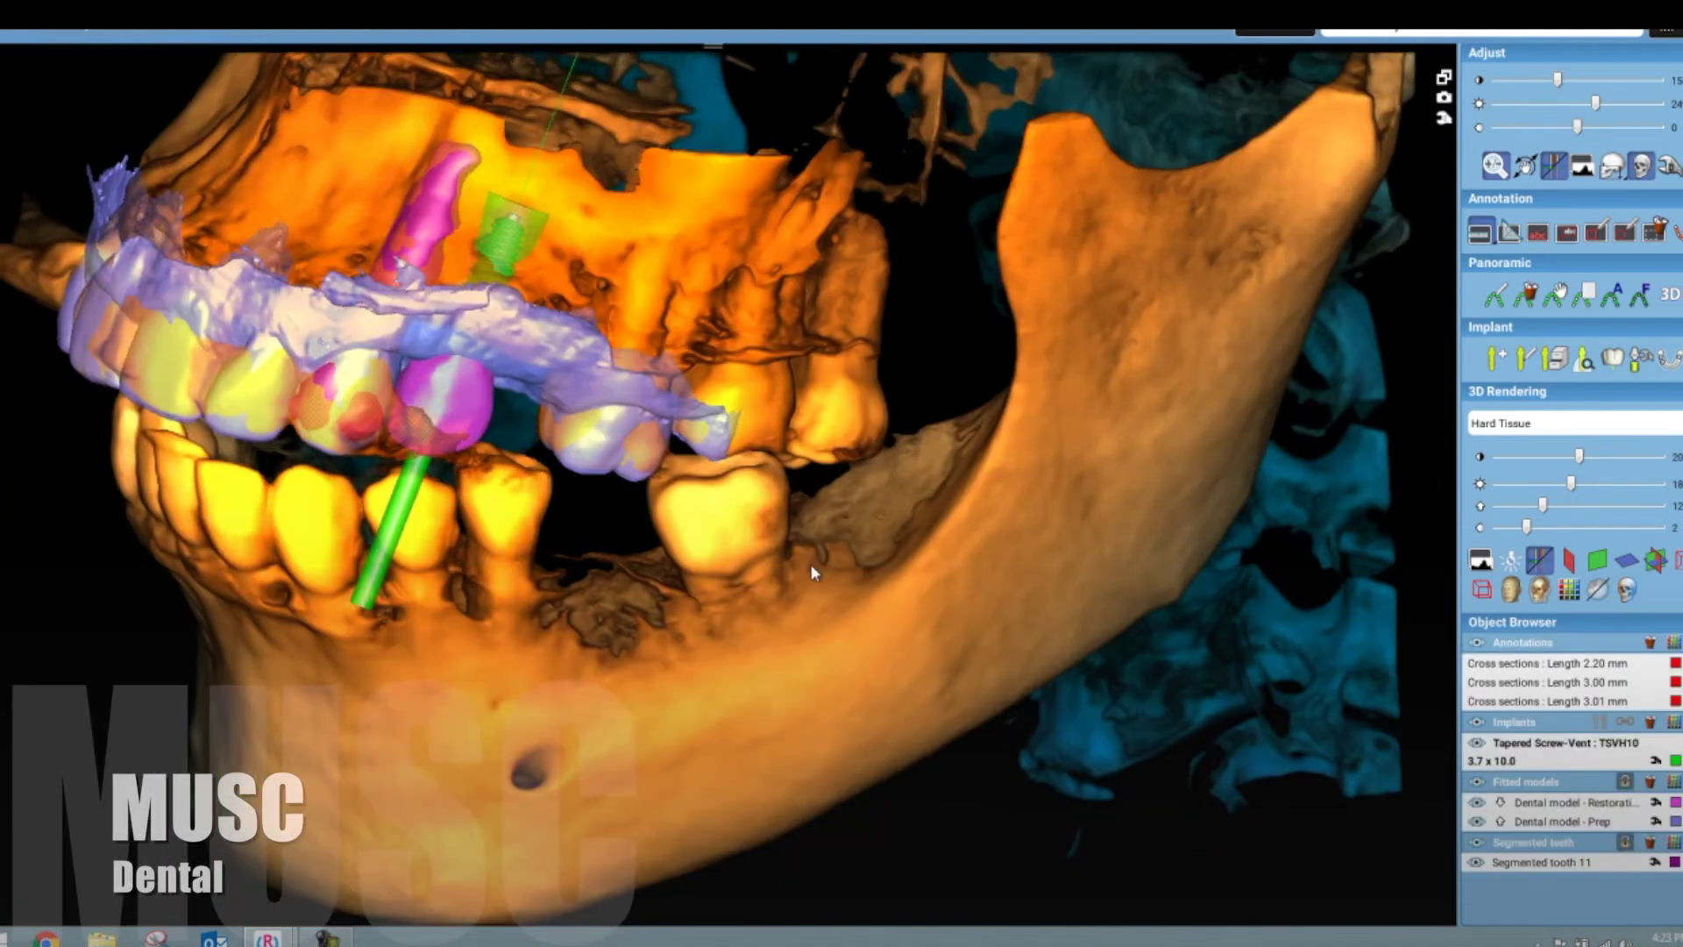
drag(810, 564, 1029, 288)
double_click(1022, 300)
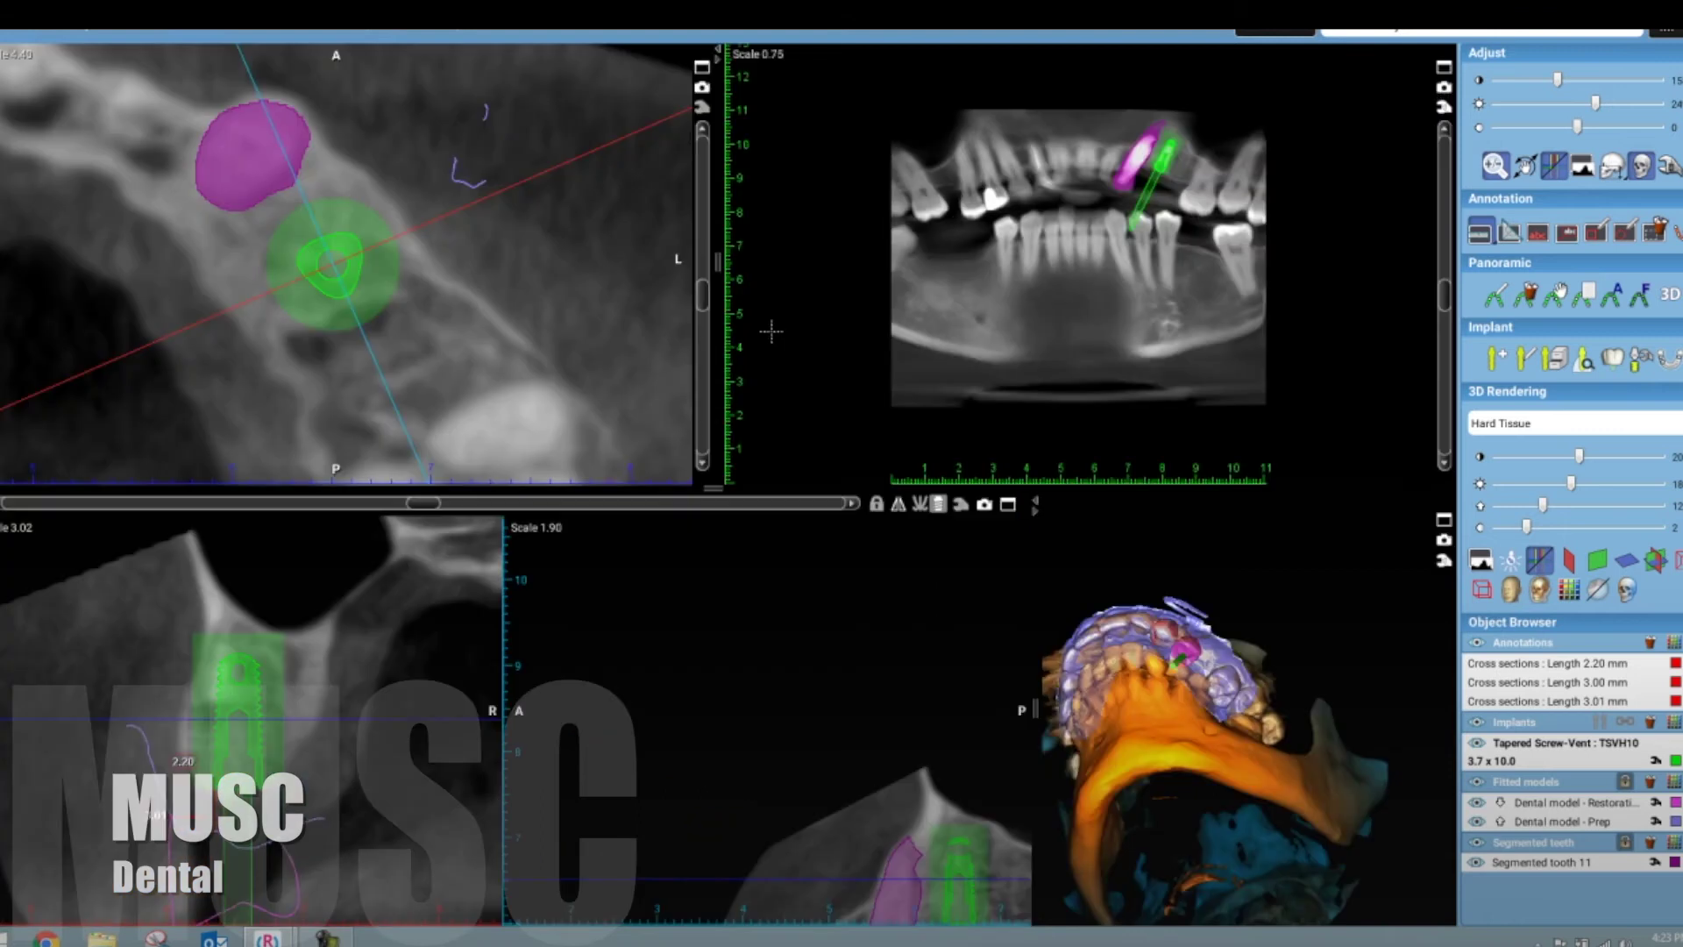
double_click(353, 266)
mouse_move(1427, 483)
mouse_down()
mouse_move(1432, 533)
mouse_move(1428, 502)
mouse_up()
scroll(1368, 351, down, 3)
double_click(1306, 210)
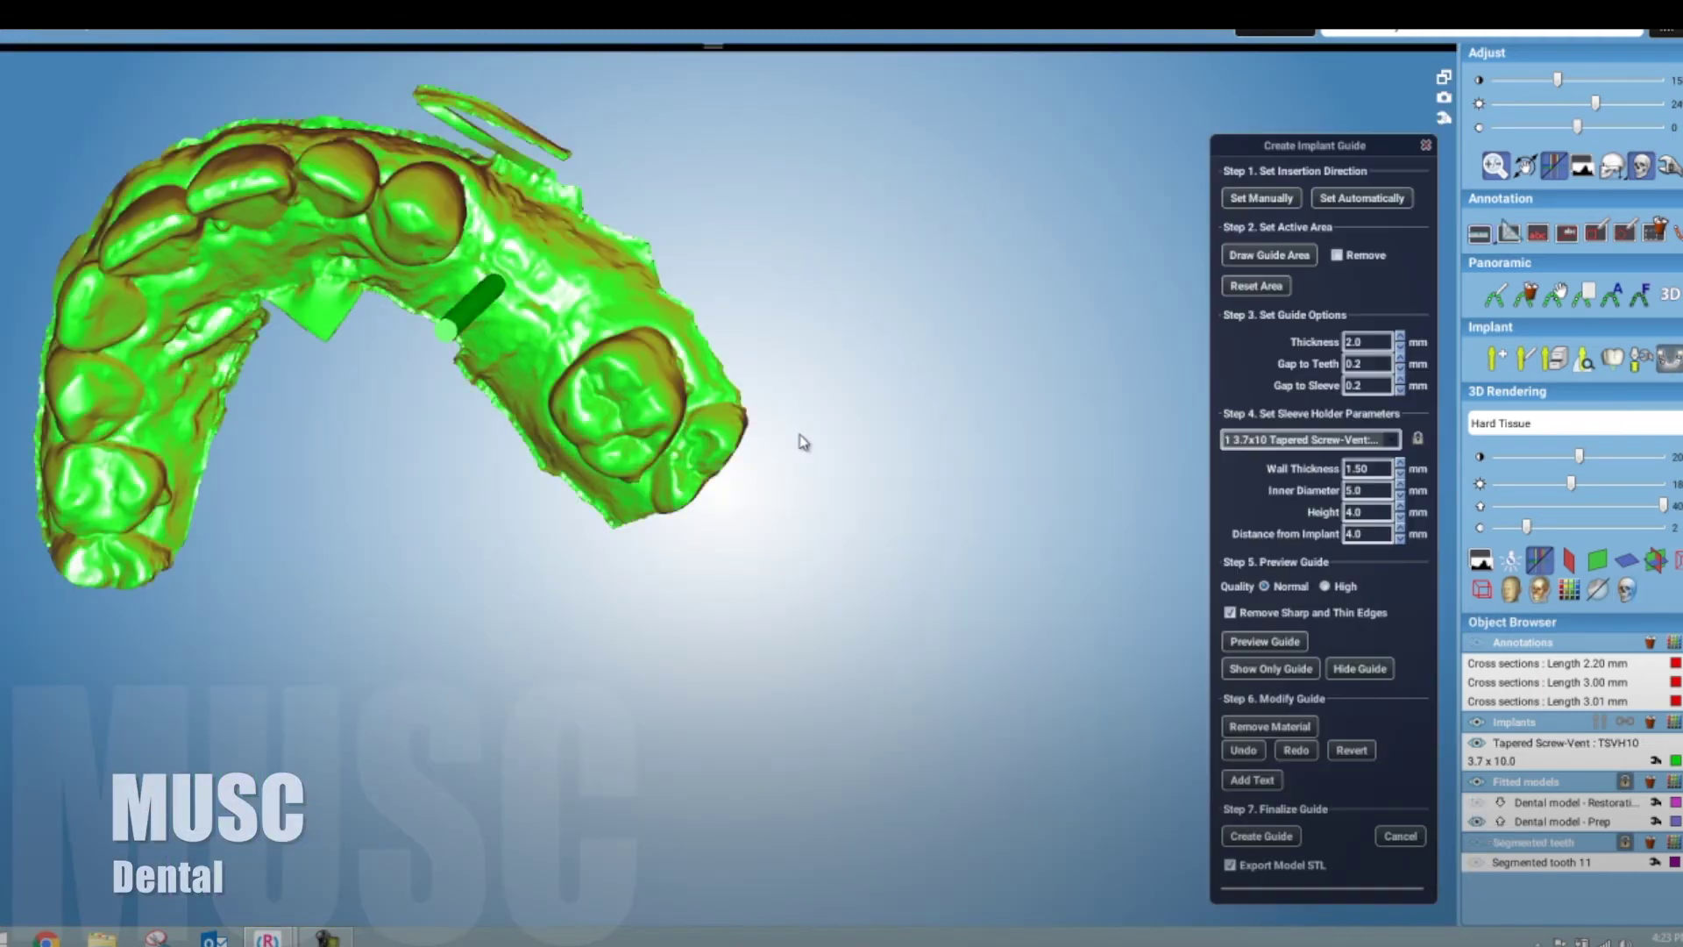
- Trace the guide area around the green dental arch
drag(797, 444, 751, 529)
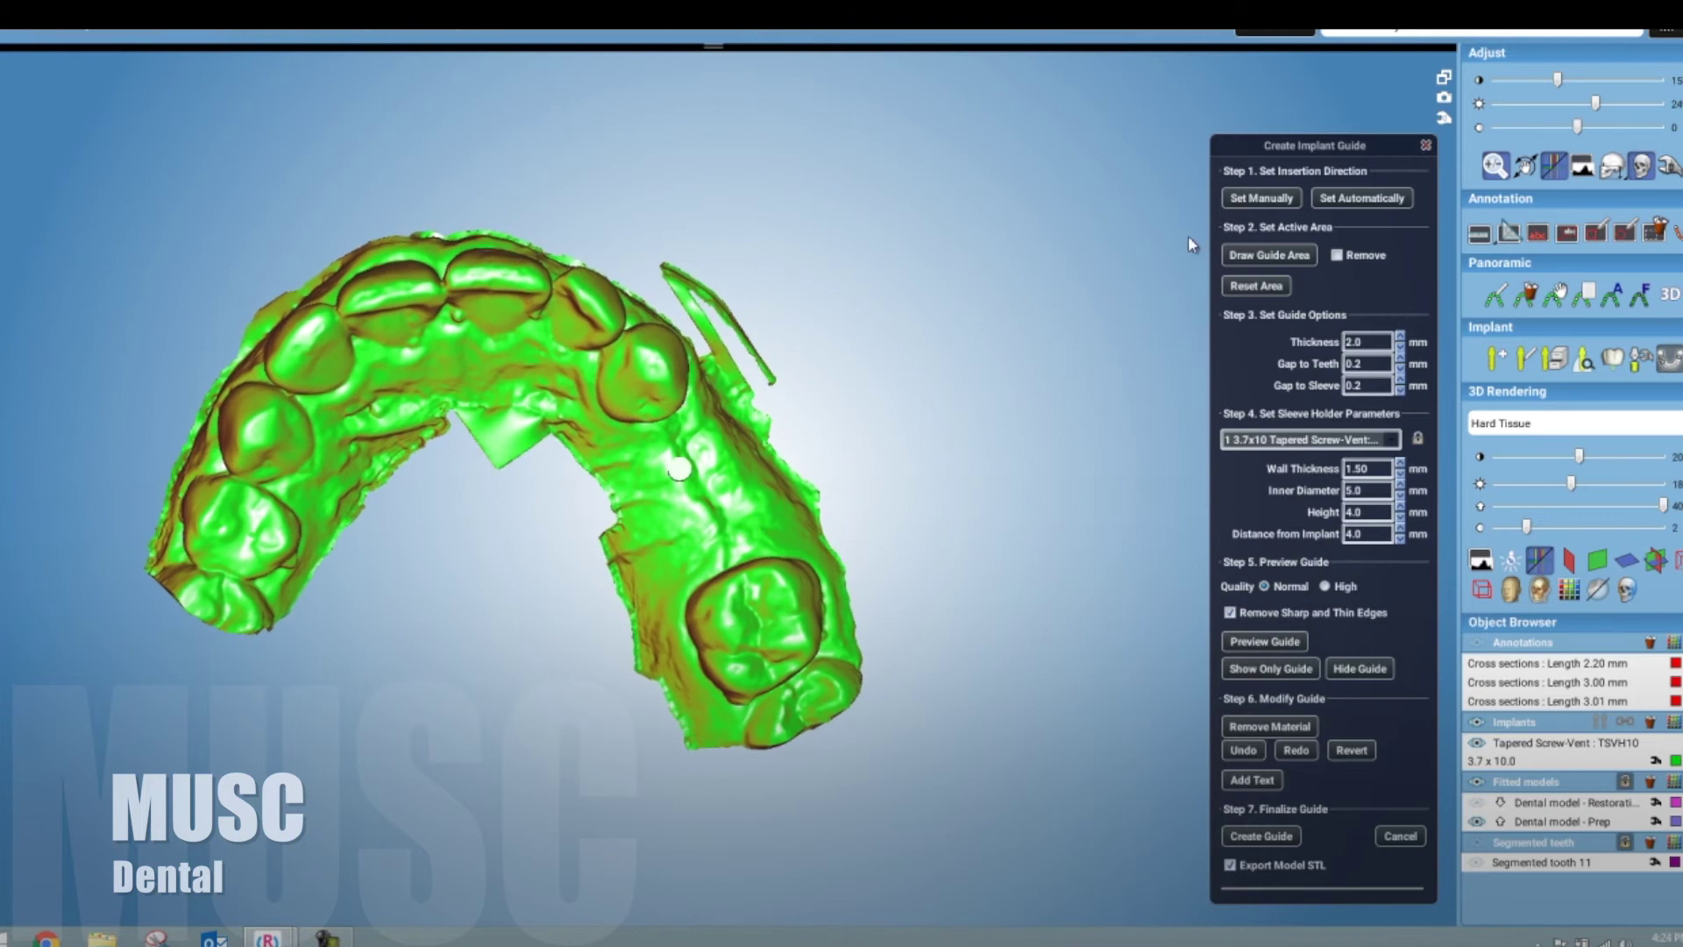
click(1269, 255)
mouse_move(202, 569)
mouse_down()
mouse_move(570, 416)
mouse_move(677, 661)
mouse_move(793, 508)
mouse_move(530, 269)
mouse_move(380, 323)
mouse_up()
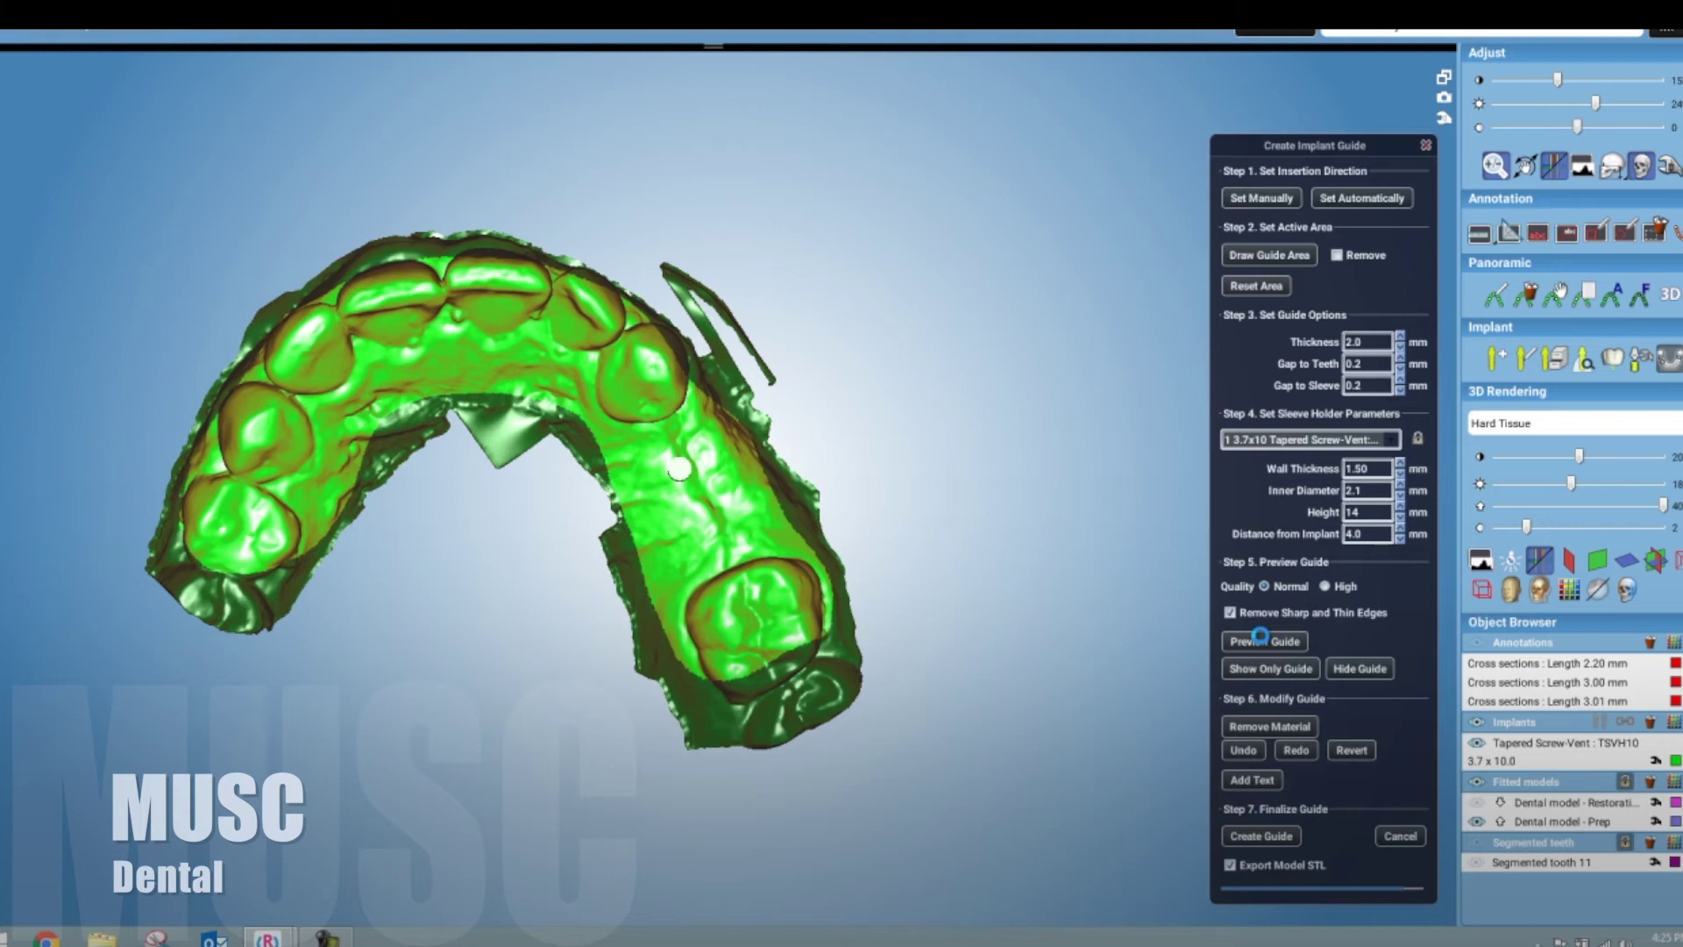
- Preview the guide with its 2.1 mm, 14 mm sleeve and trim excess material along the edges and front teeth
click(1264, 642)
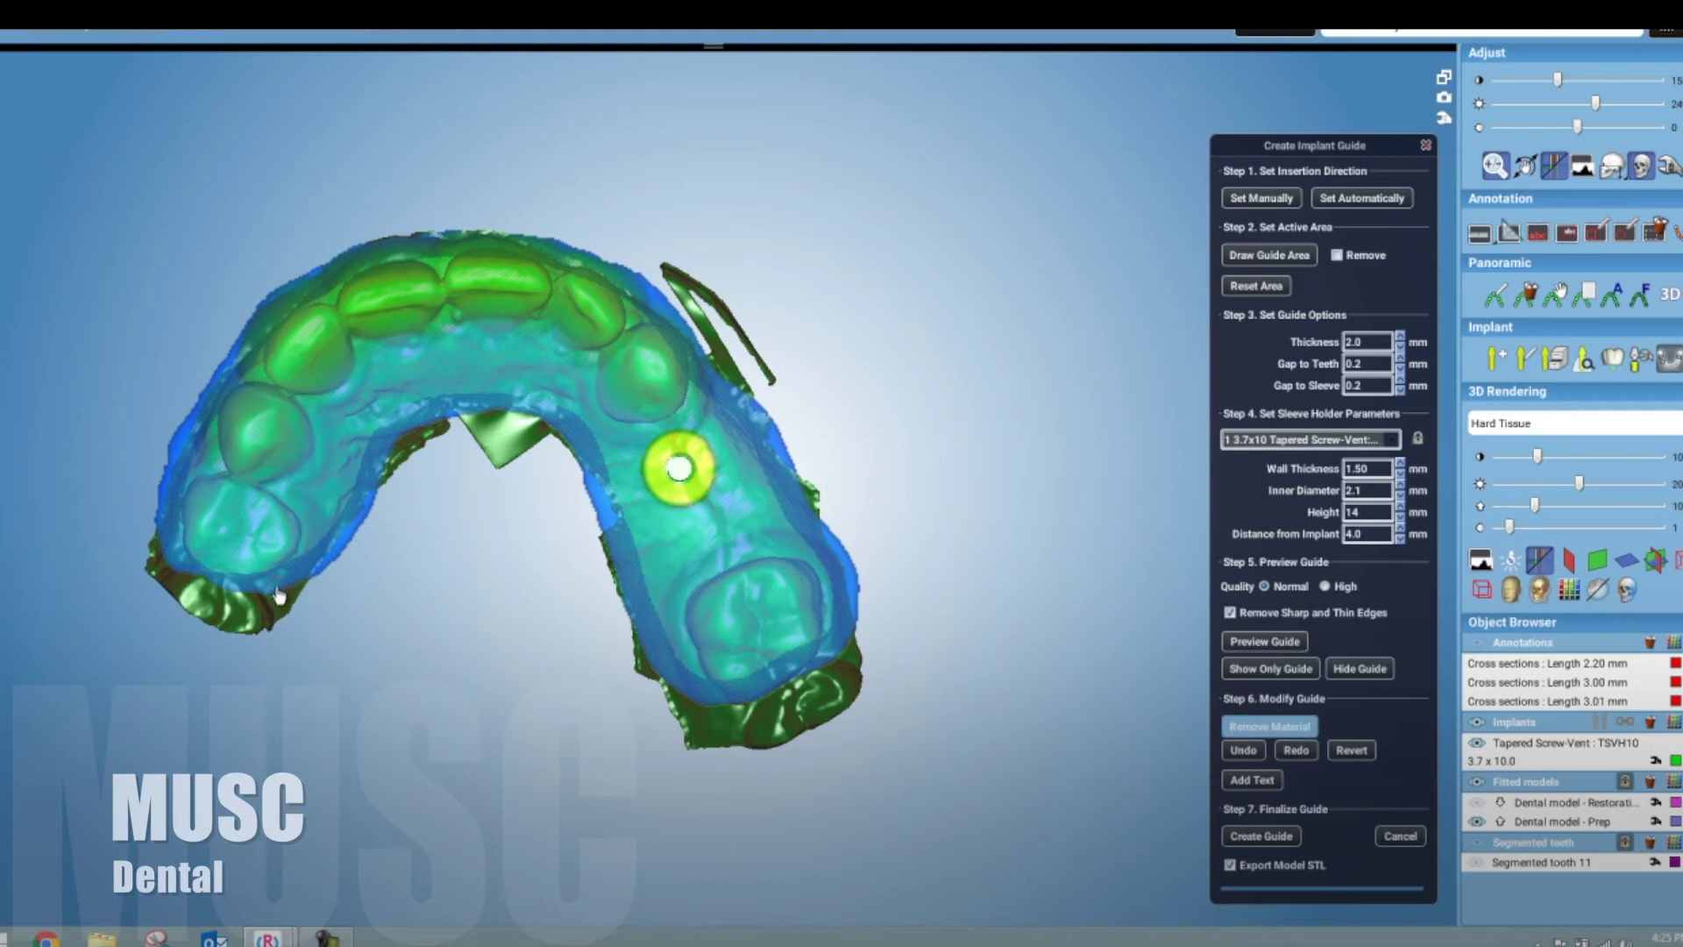
mouse_move(279, 596)
mouse_down()
mouse_move(399, 451)
mouse_move(553, 421)
mouse_move(607, 563)
mouse_move(720, 722)
mouse_move(871, 580)
mouse_move(862, 501)
mouse_up()
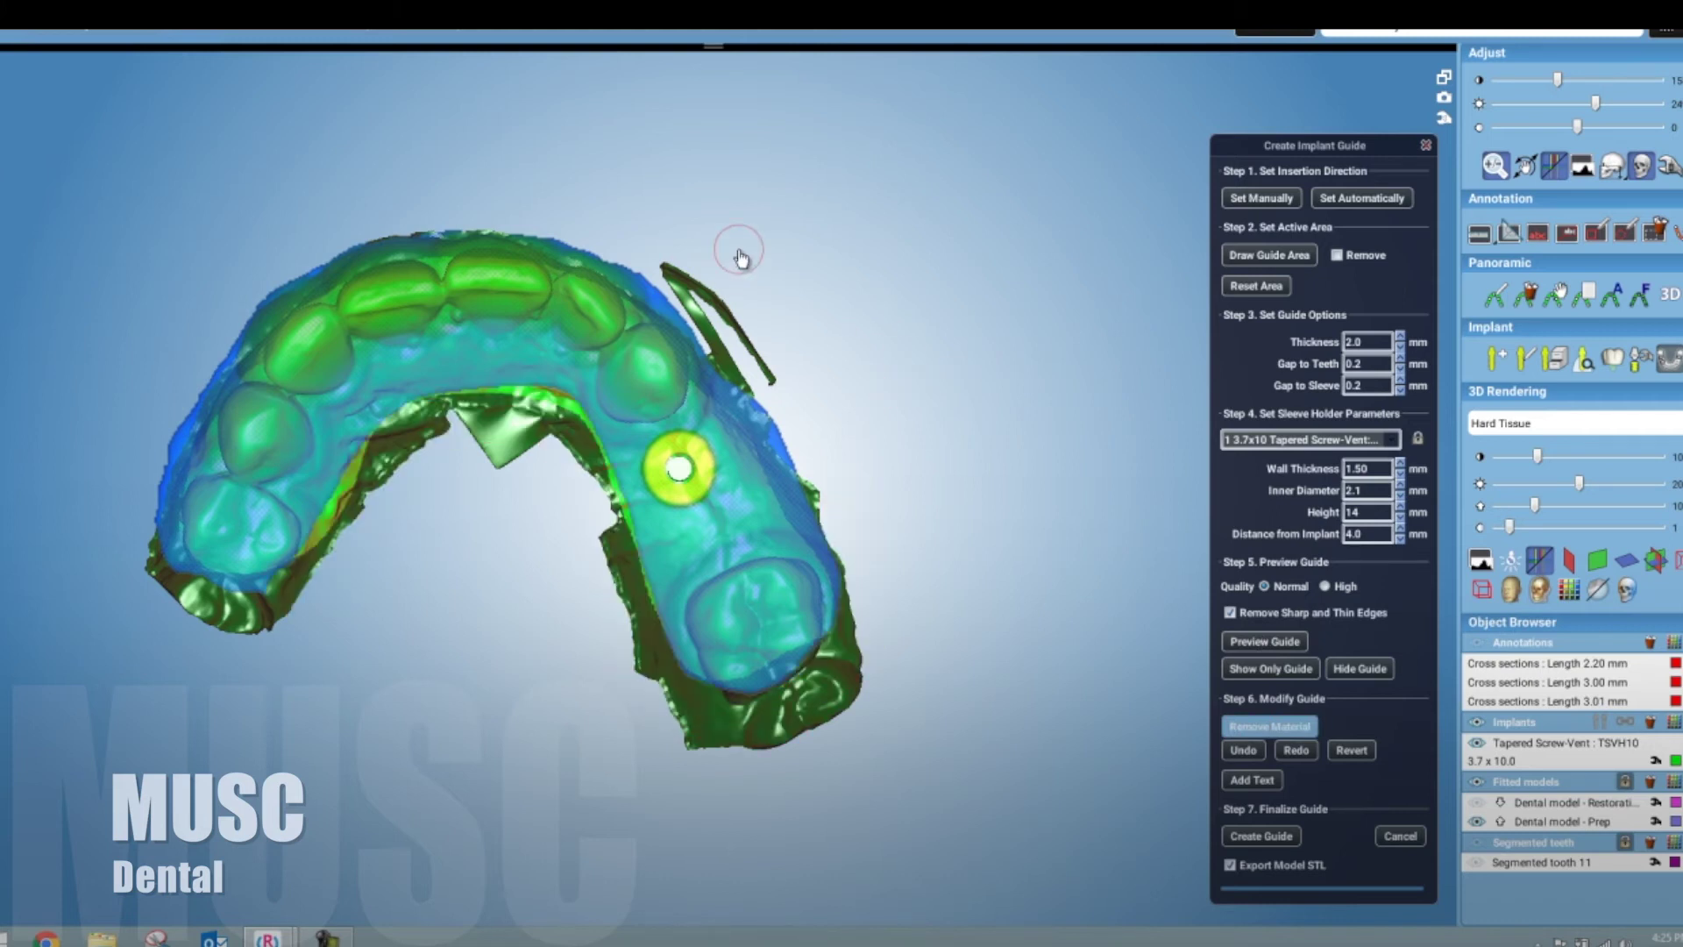
right_drag(740, 255, 740, 248)
mouse_move(710, 364)
mouse_down()
mouse_move(526, 399)
mouse_move(461, 368)
mouse_move(327, 425)
mouse_move(647, 332)
mouse_up()
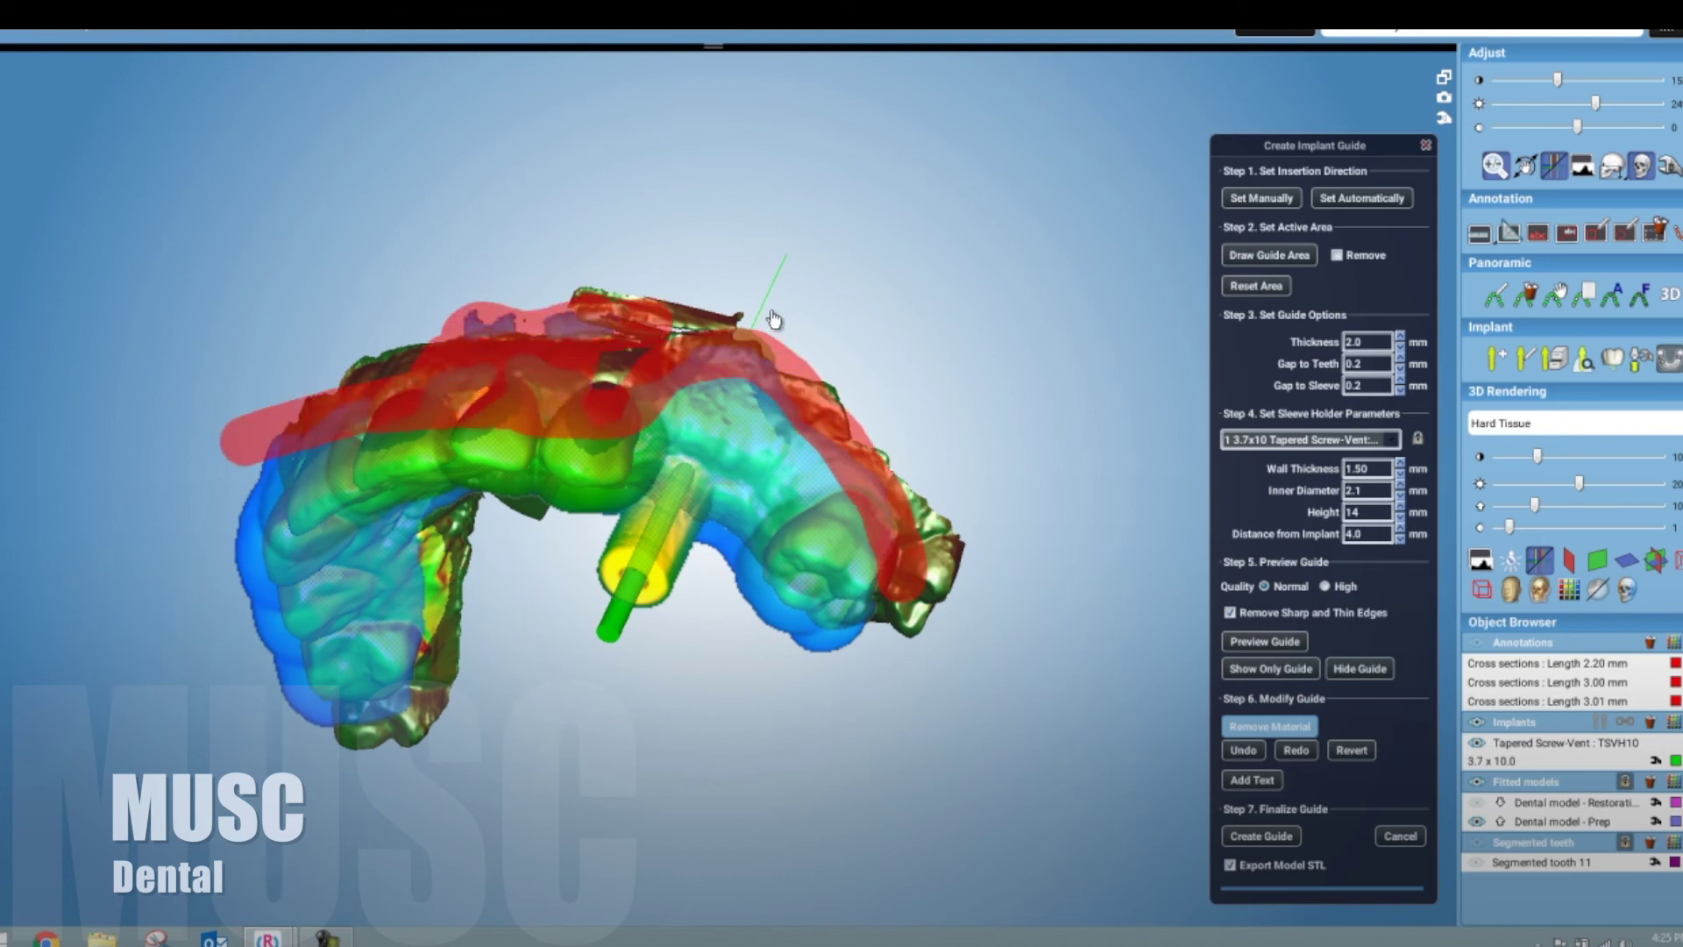
right_drag(765, 317, 780, 478)
mouse_move(784, 491)
mouse_down()
mouse_move(561, 460)
mouse_move(226, 508)
mouse_move(289, 411)
mouse_move(500, 412)
mouse_move(649, 342)
mouse_up()
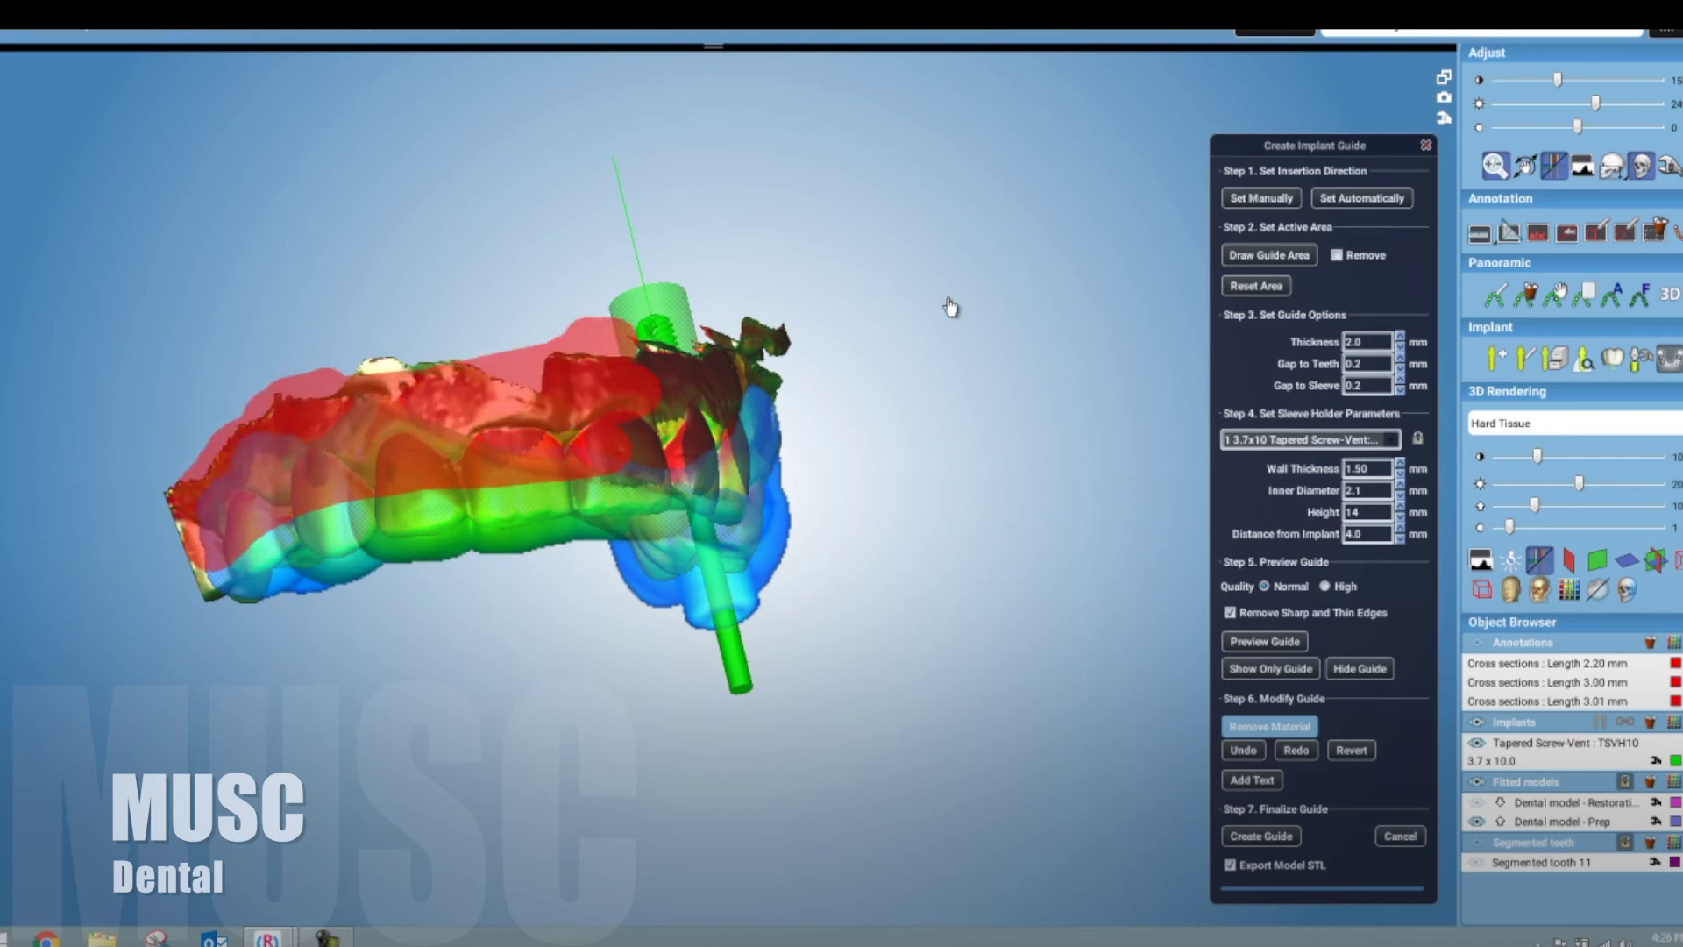
right_drag(953, 300, 455, 512)
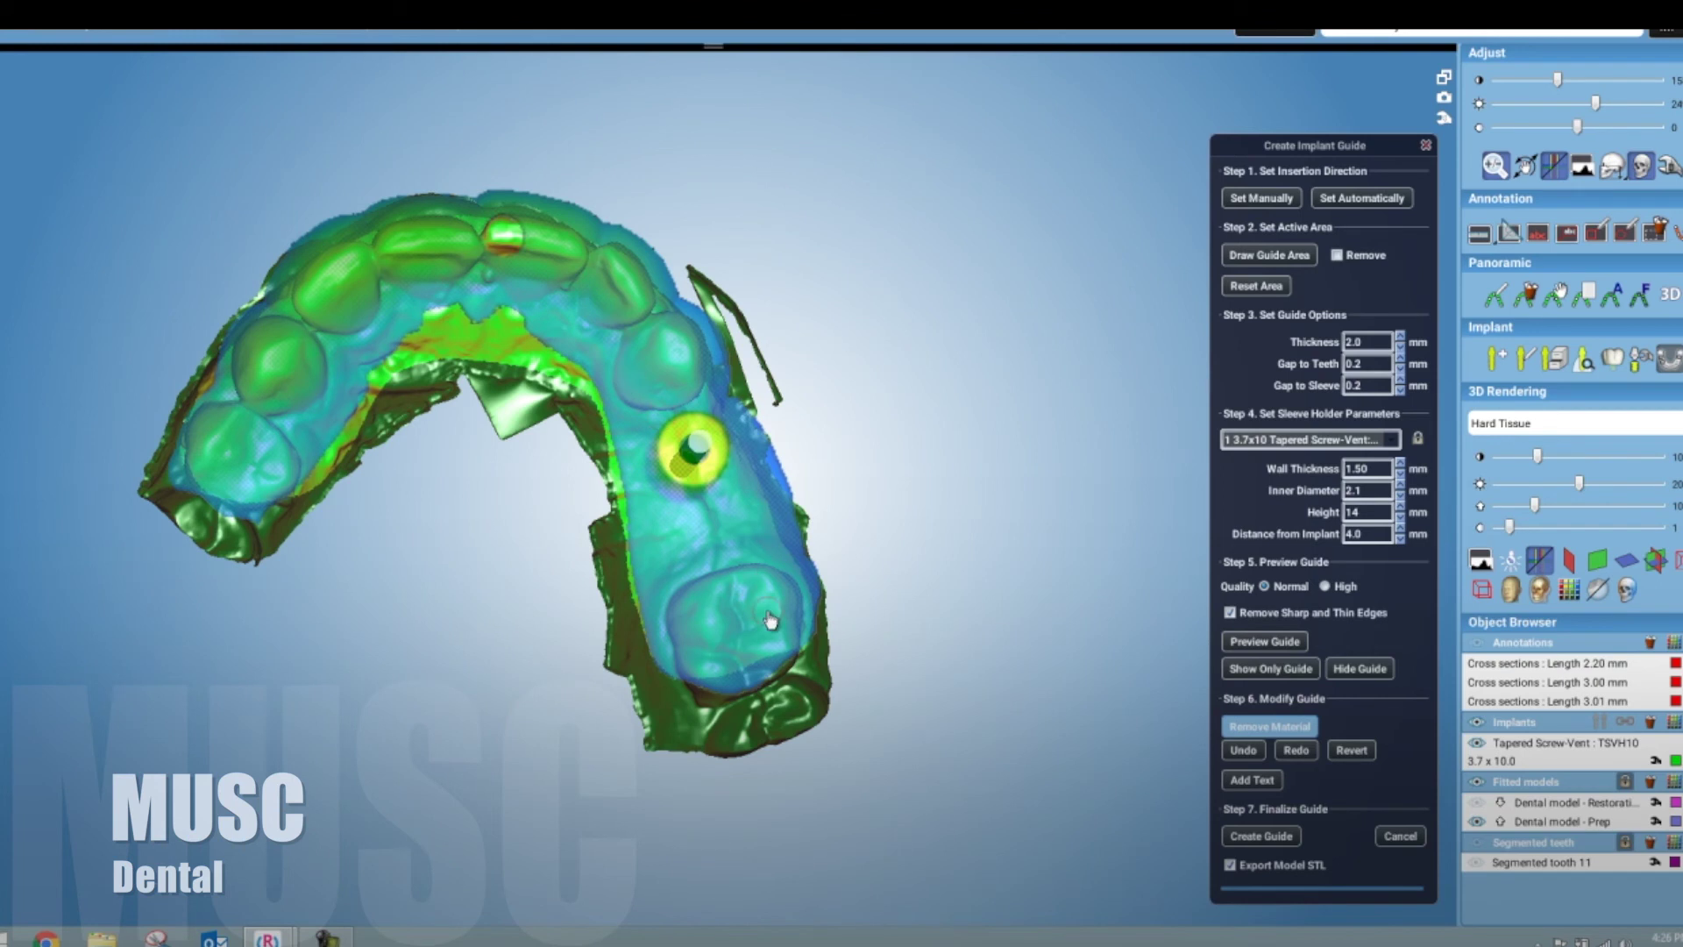
right_drag(761, 650, 774, 611)
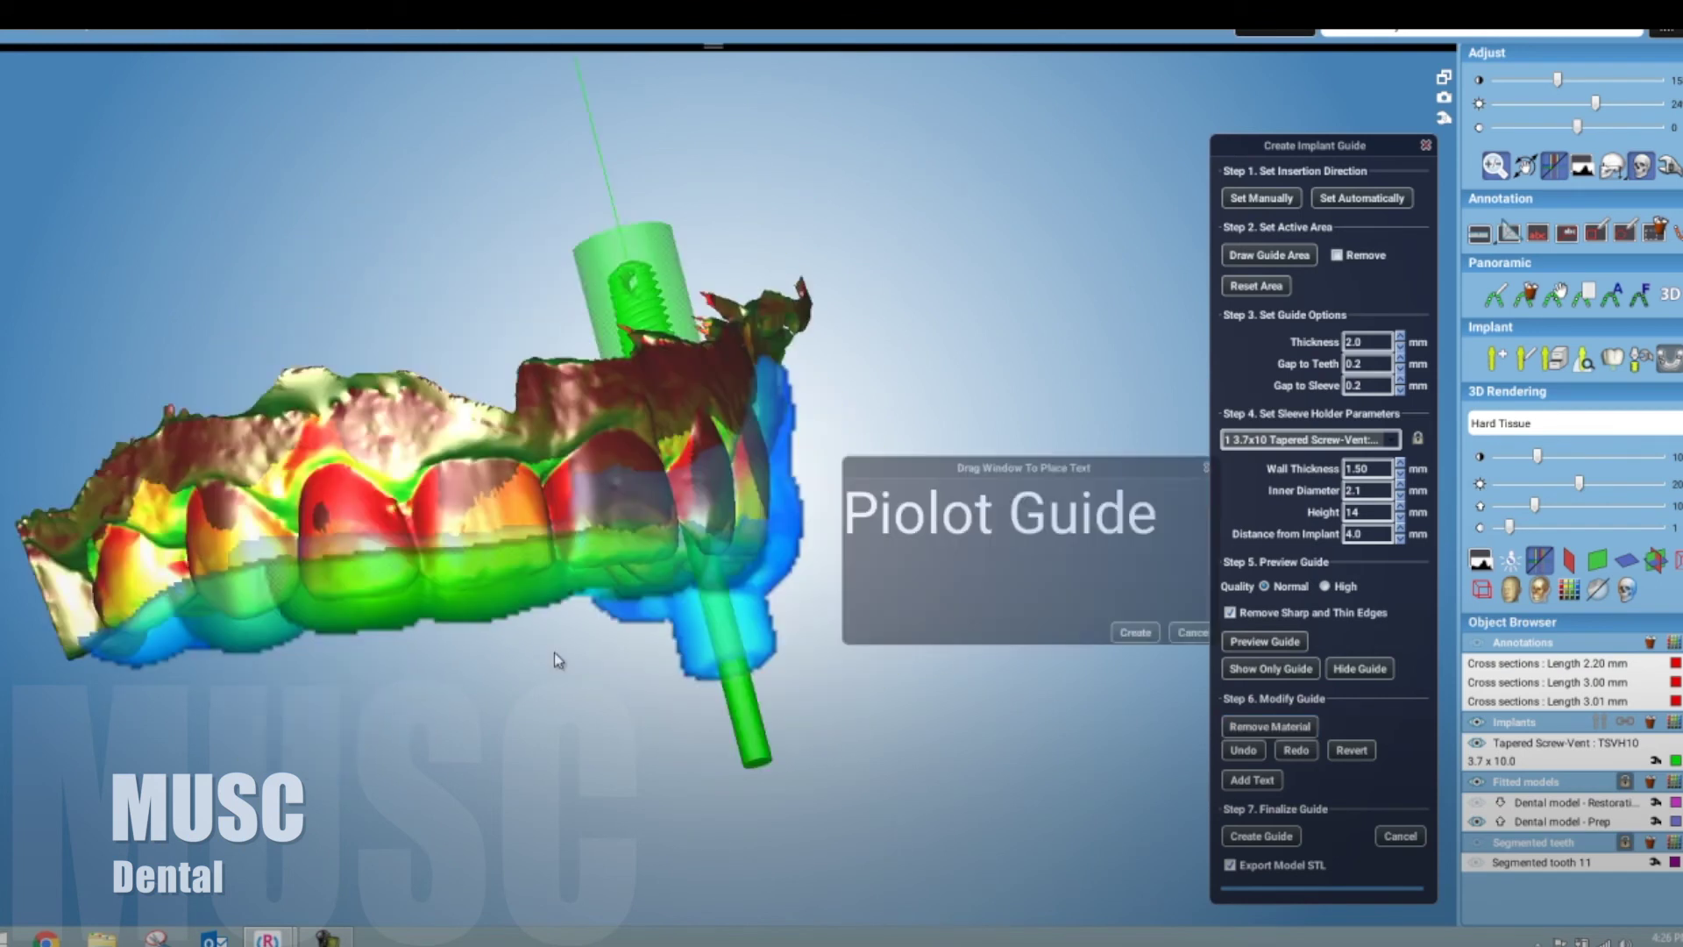
- Place the 'Piolot Guide' label on the guide's side and emboss it
scroll(555, 661, up, 3)
drag(923, 465, 518, 507)
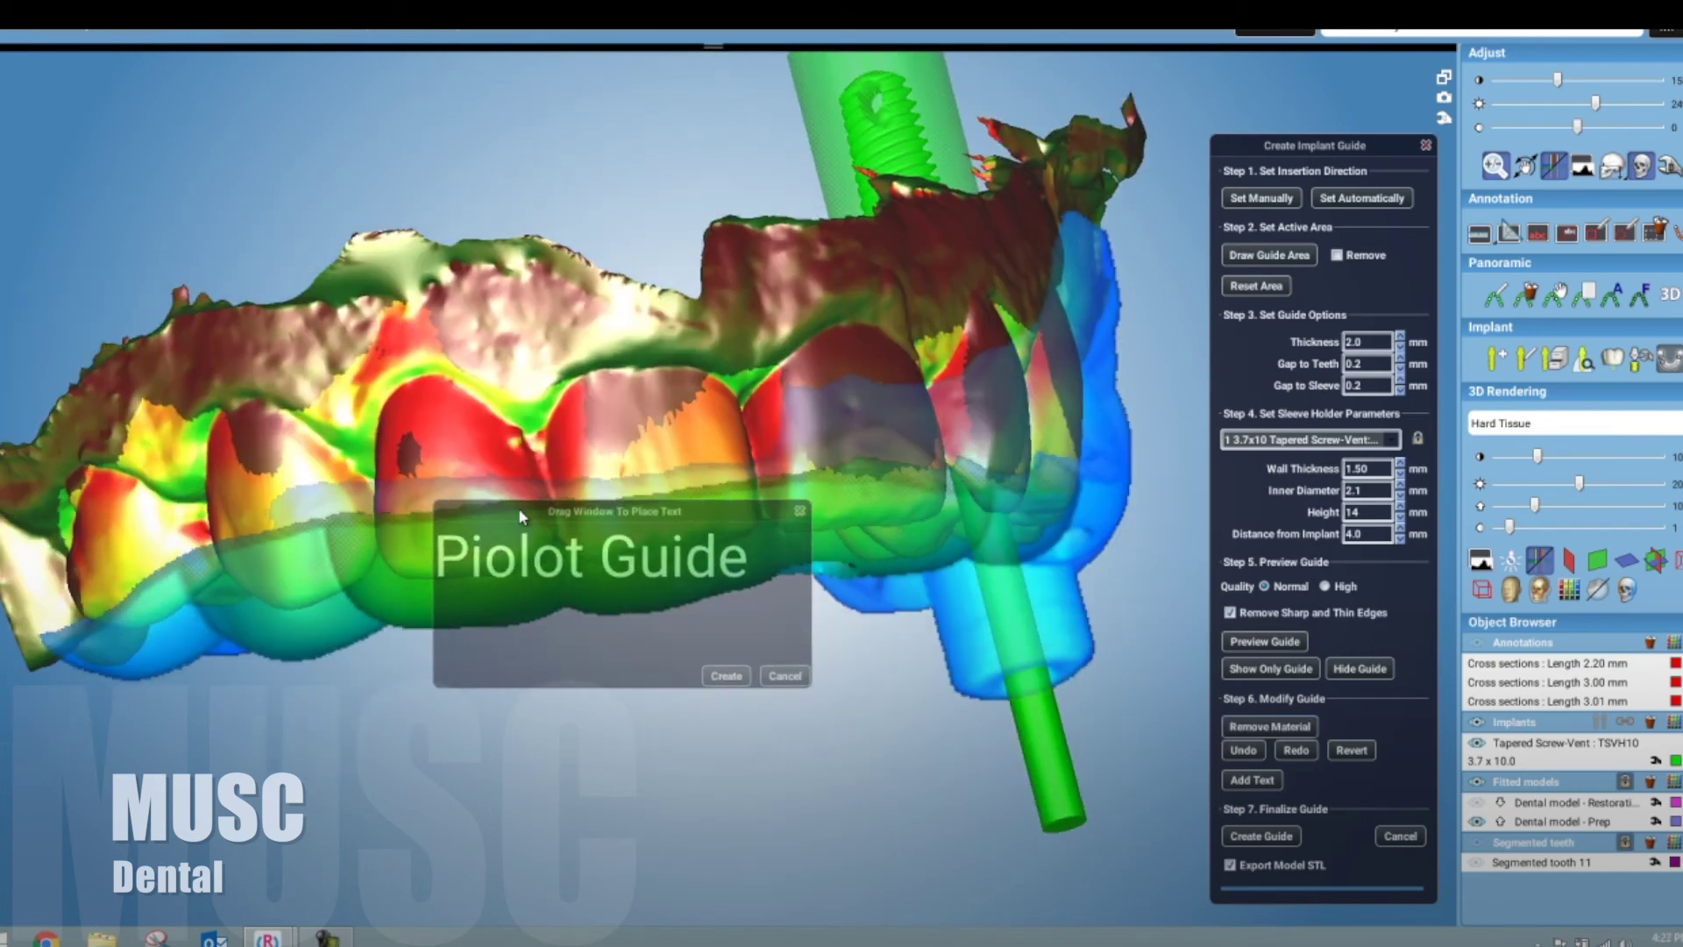
click(722, 672)
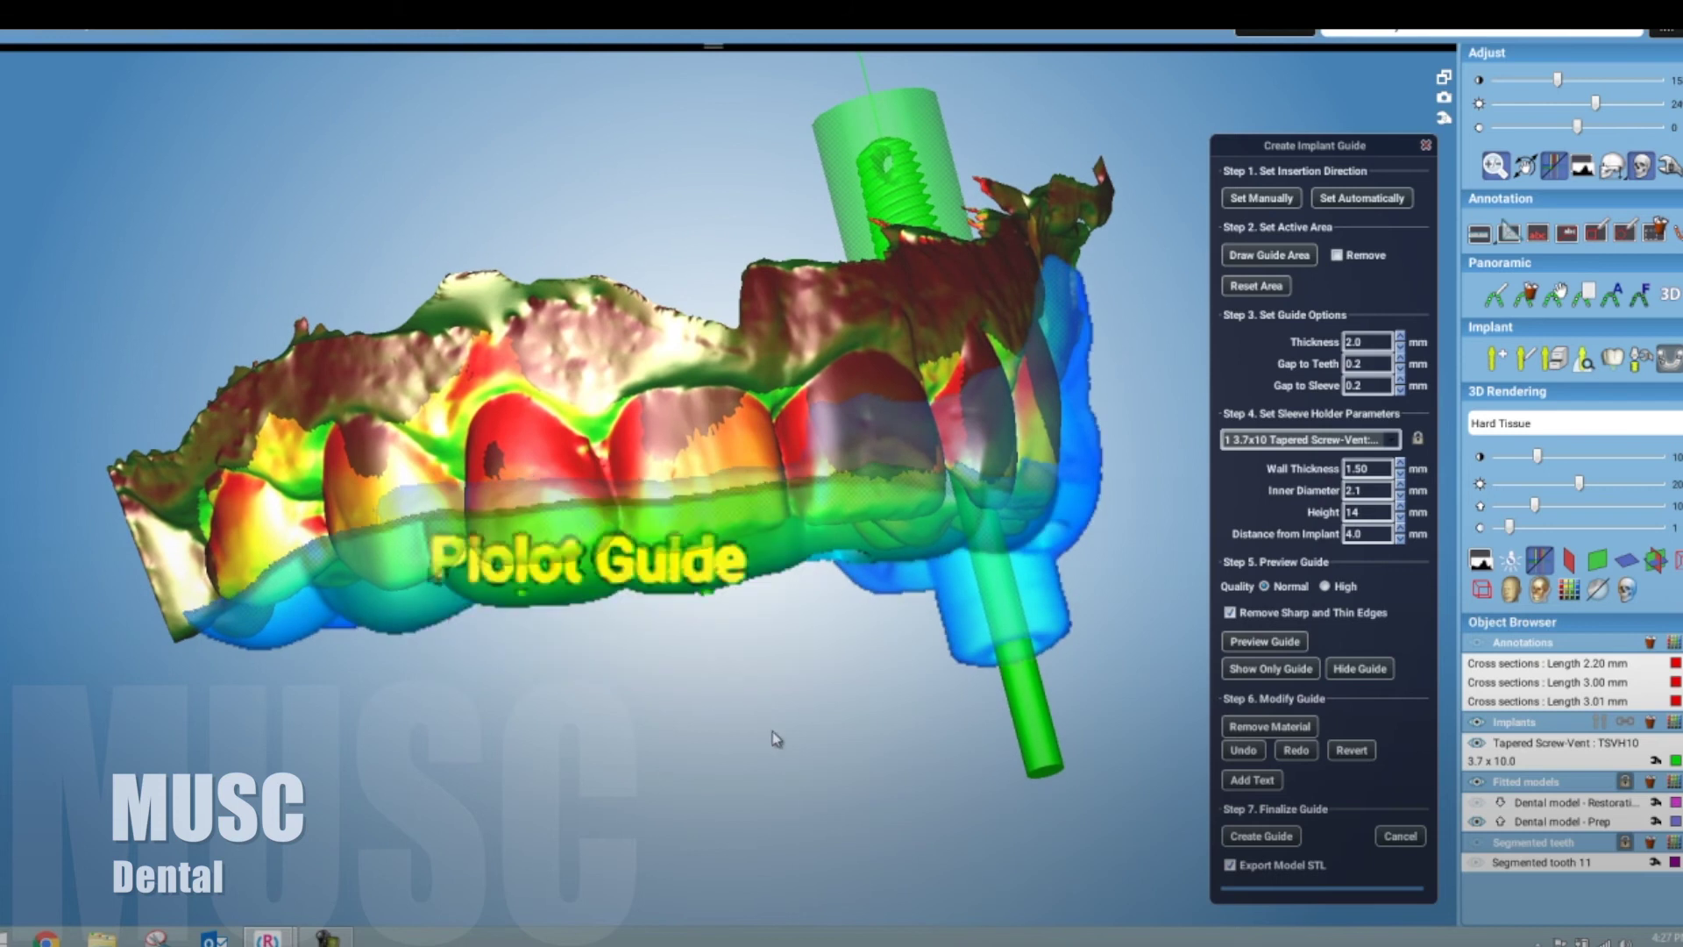
- Create the final guide, accepting the disclaimer, and enlarge its 3D view
right_drag(770, 736, 538, 423)
click(1261, 835)
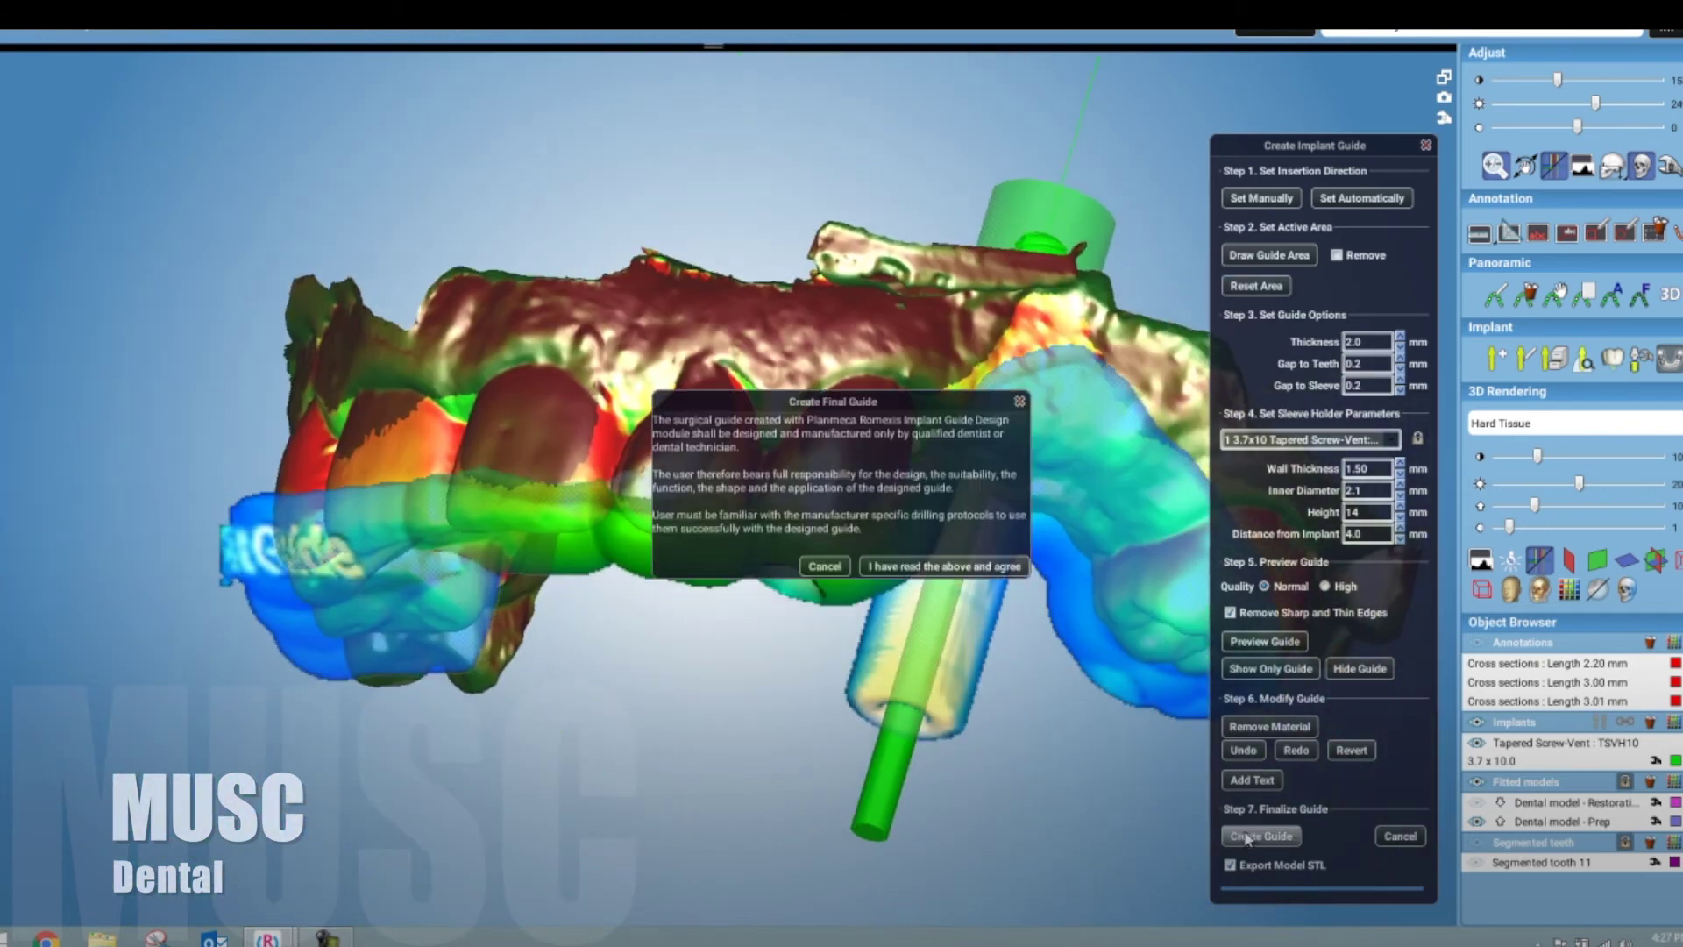
click(929, 579)
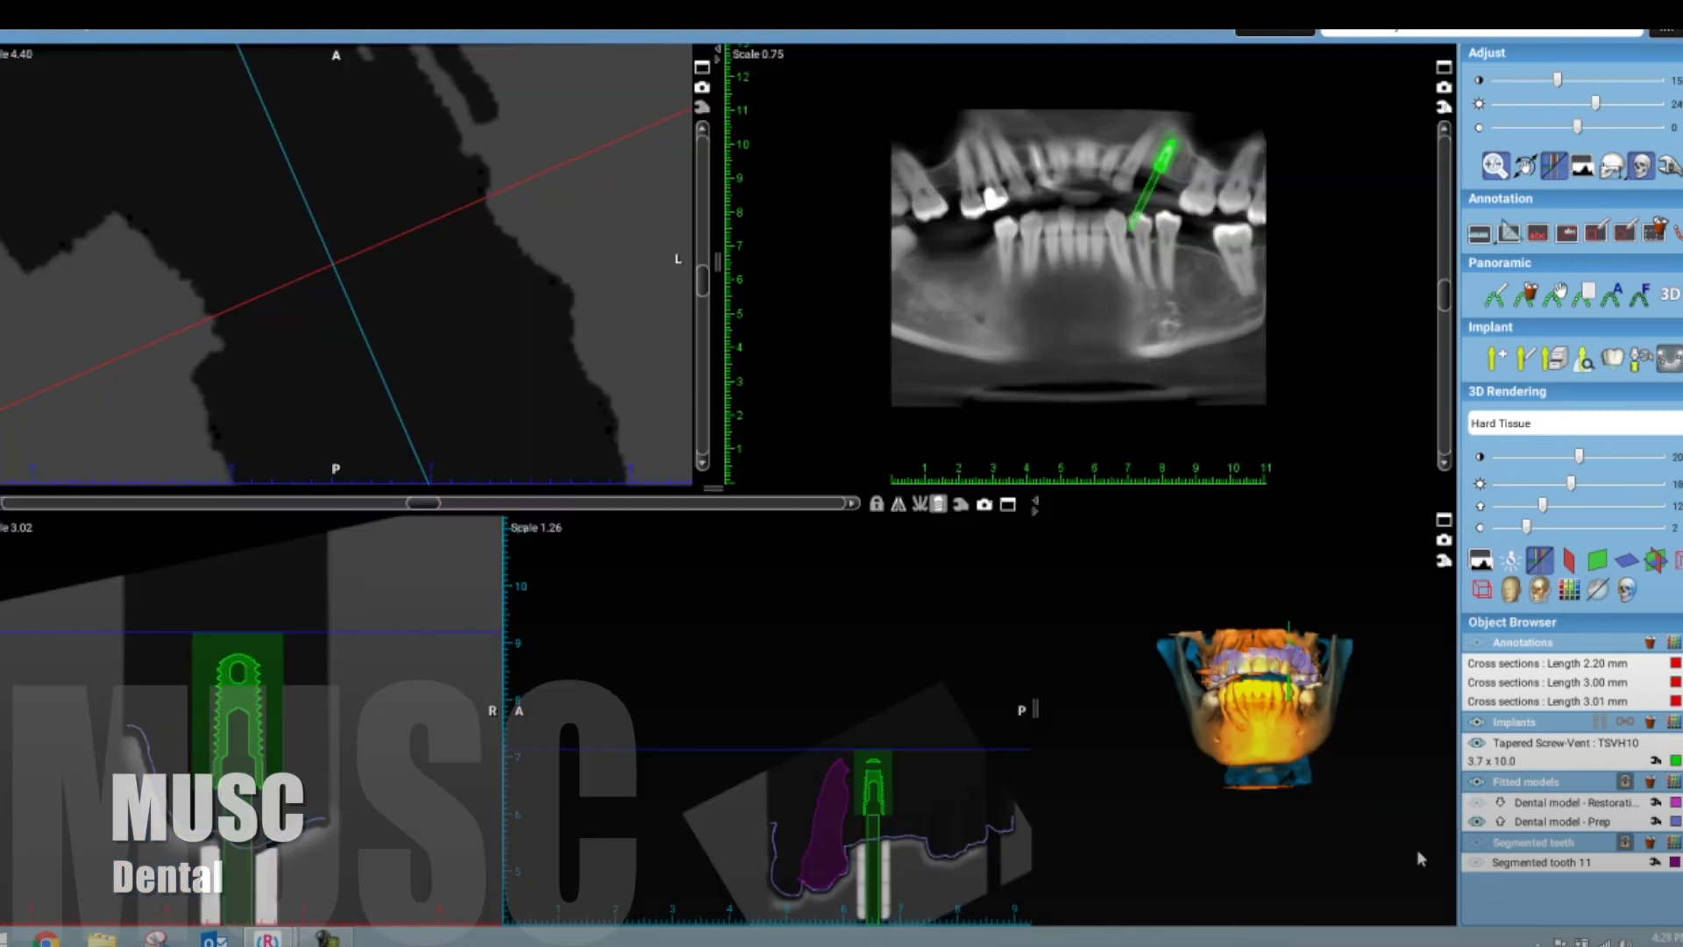
double_click(1262, 674)
- Recolour the RxGuide object red and inspect it from a left oblique view
scroll(1016, 575, up, 2)
right_drag(1049, 485, 796, 680)
click(1675, 862)
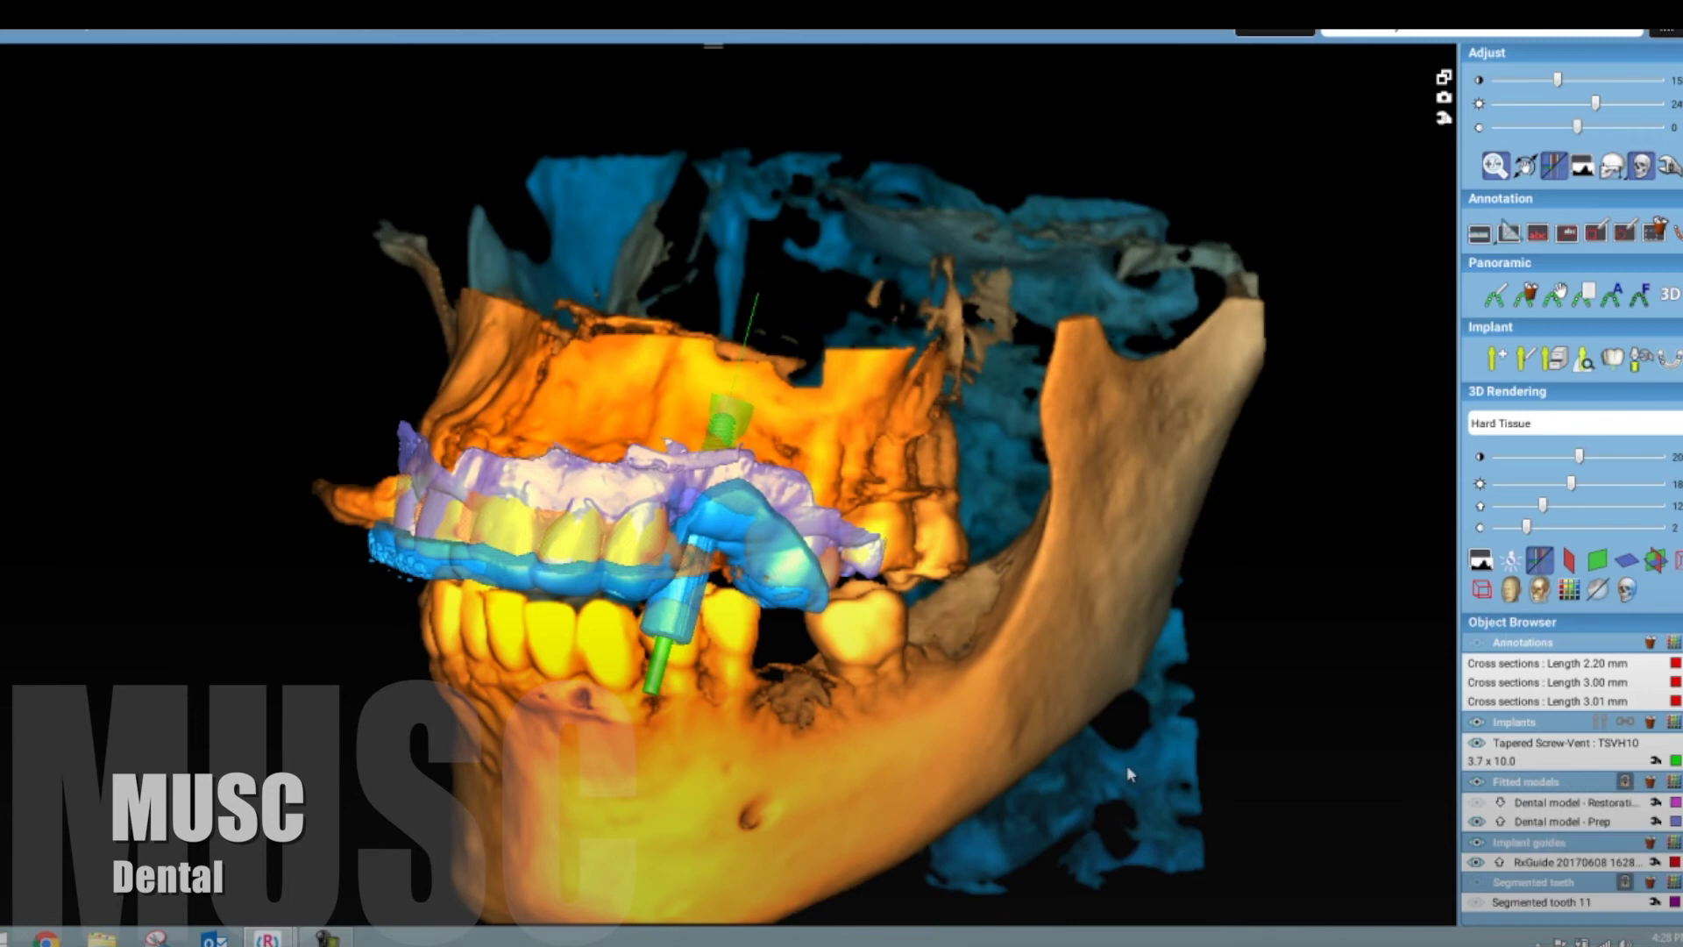
right_drag(1128, 764, 885, 692)
- Enlarge the cross-sections through the implant and nudge the vertical measurement line slightly left
double_click(1275, 285)
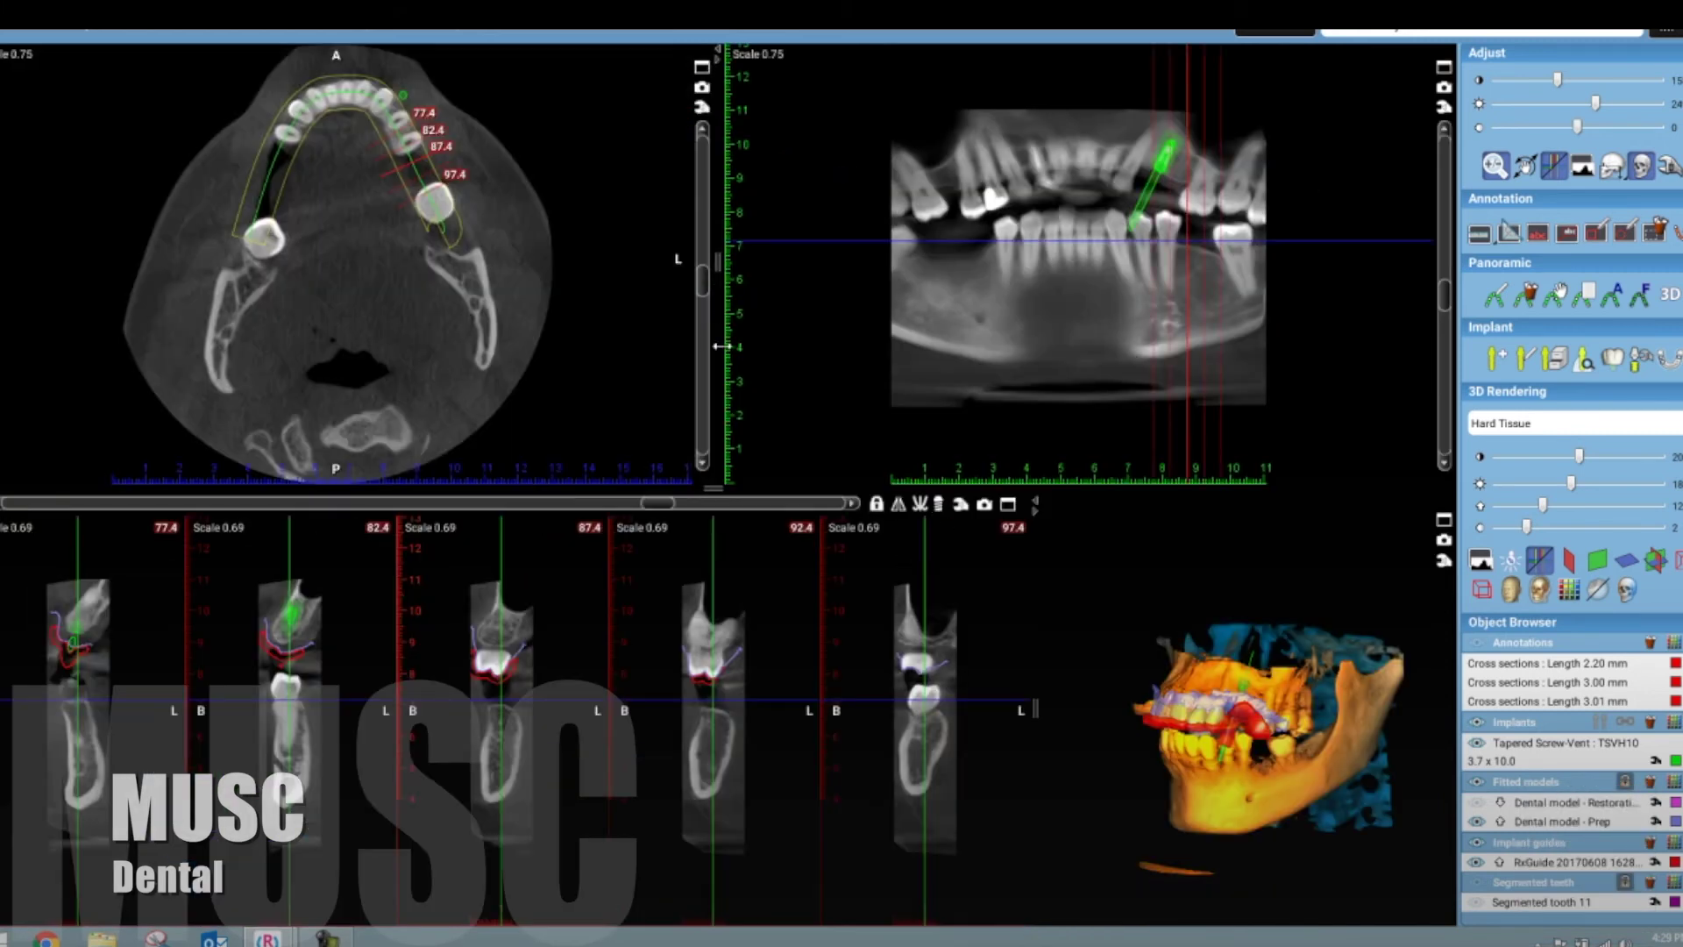
click(939, 504)
click(1008, 505)
scroll(1000, 596, down, 3)
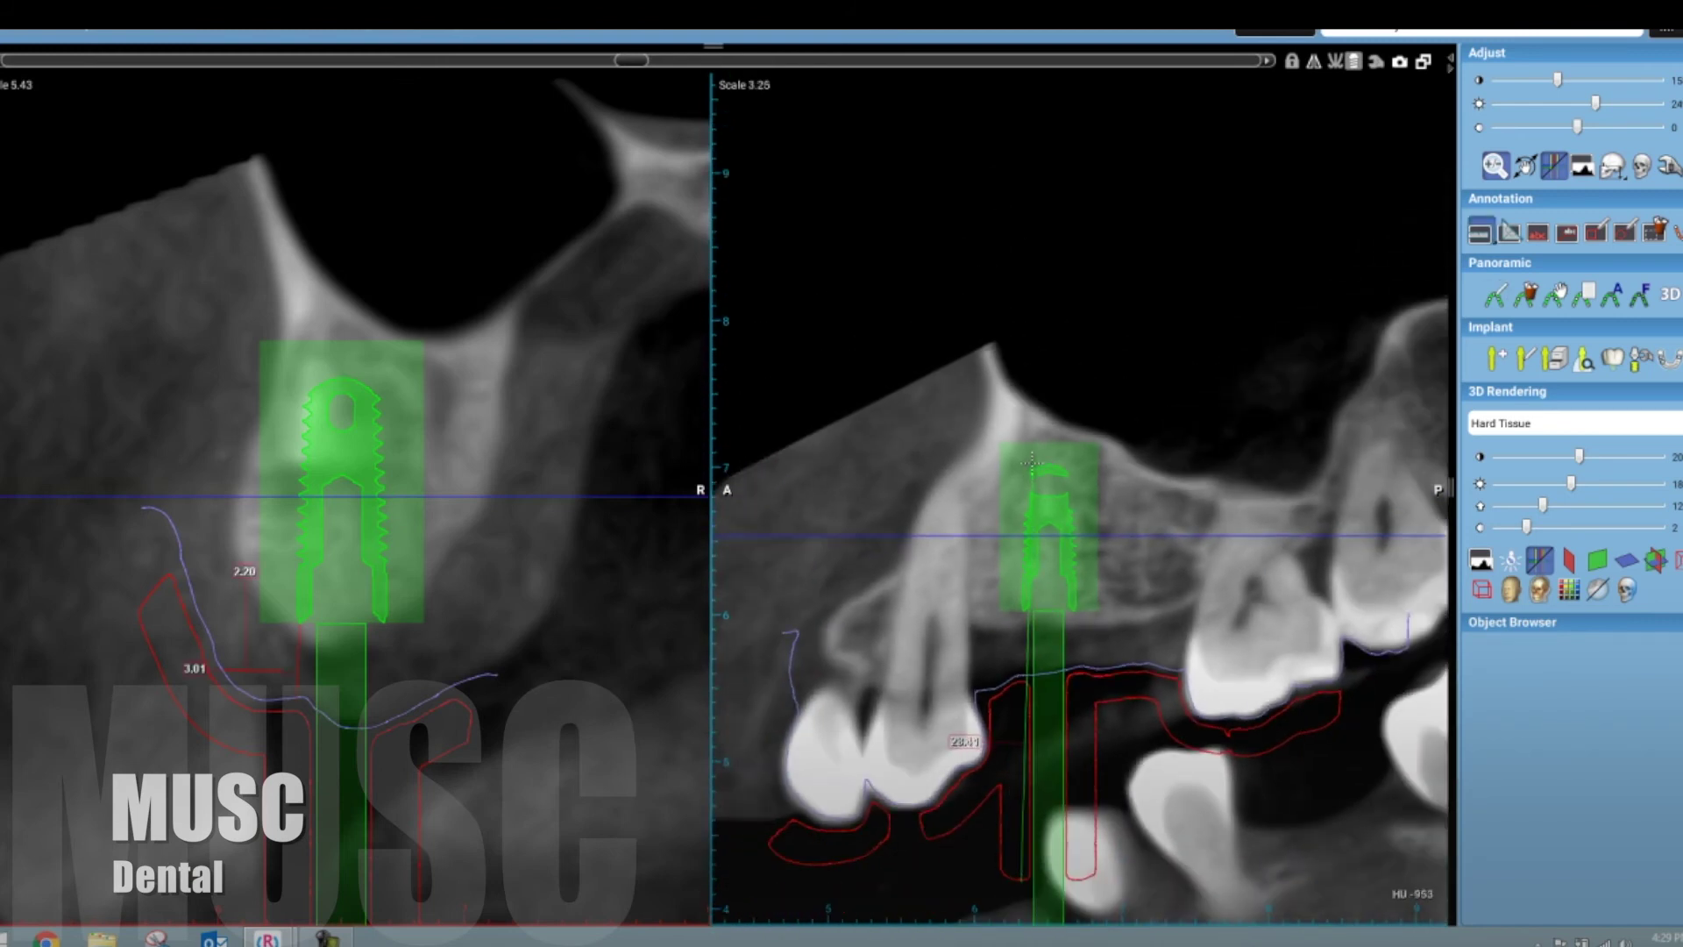
drag(1031, 460, 1022, 462)
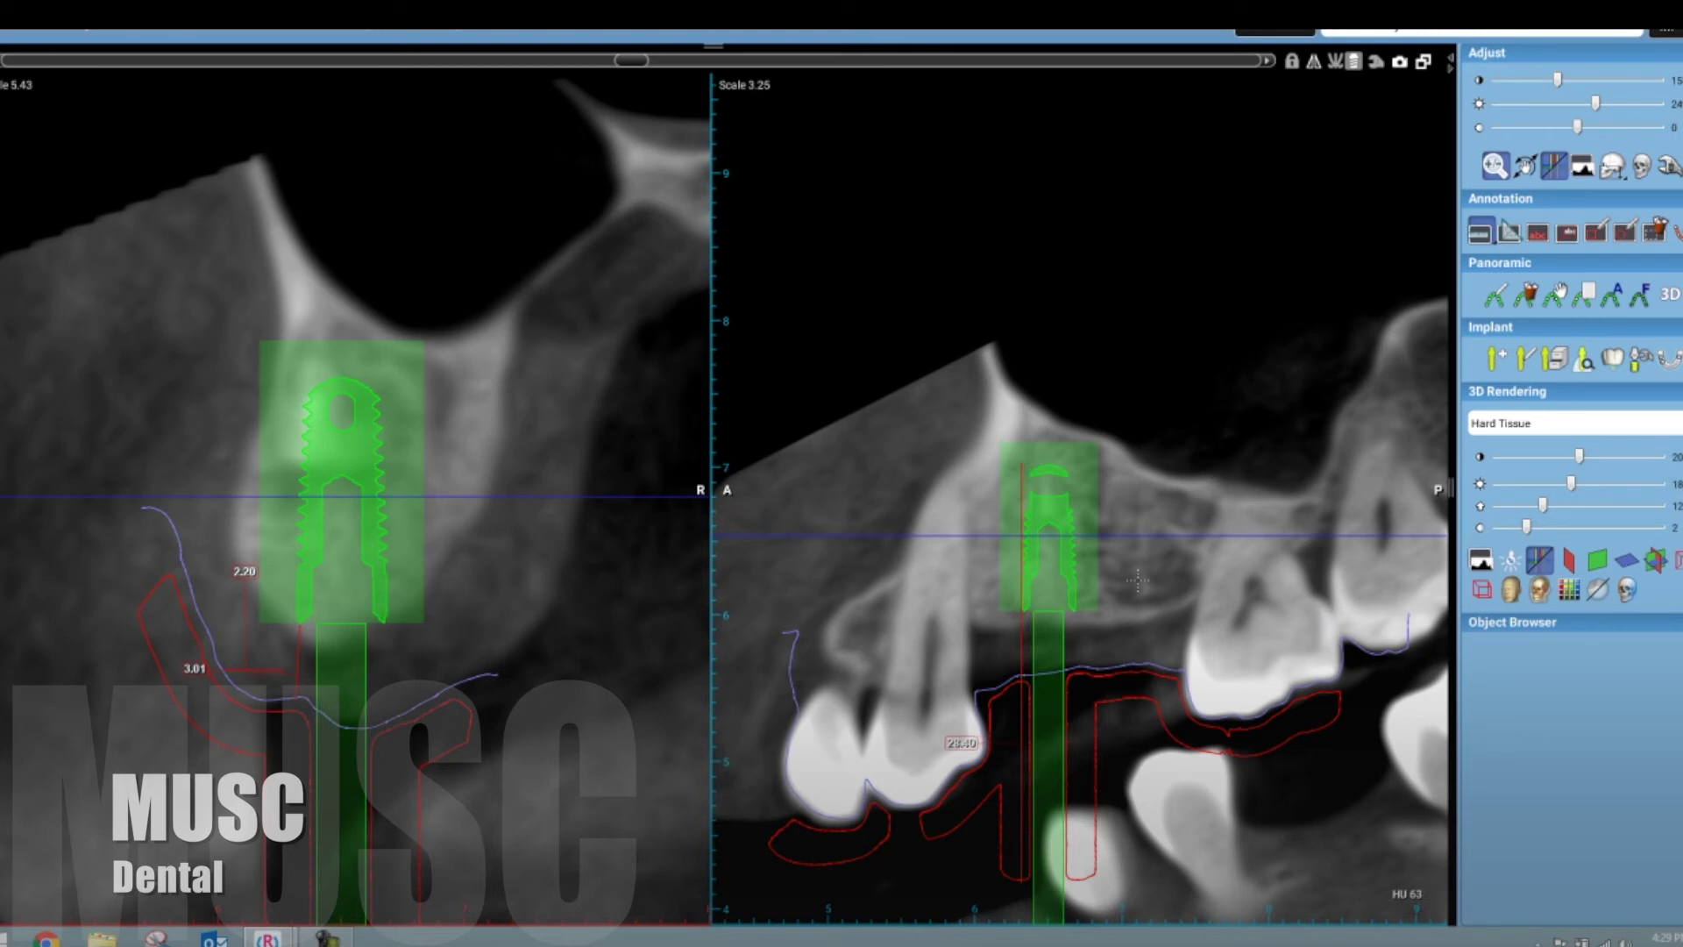